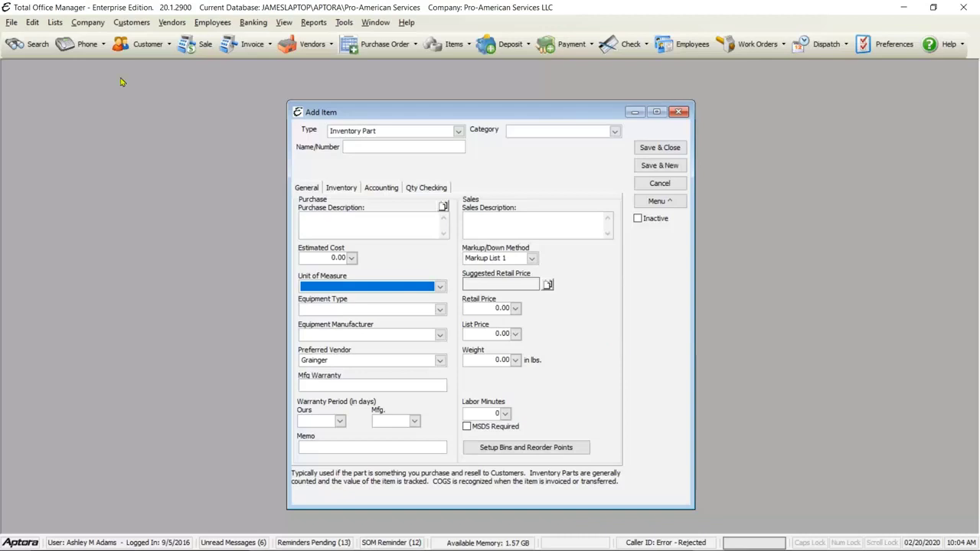
Review the active items in the Invoice Item List, including inventory parts and groups, and close the list.
{"action": "left_click", "coordinate": [54, 22]}
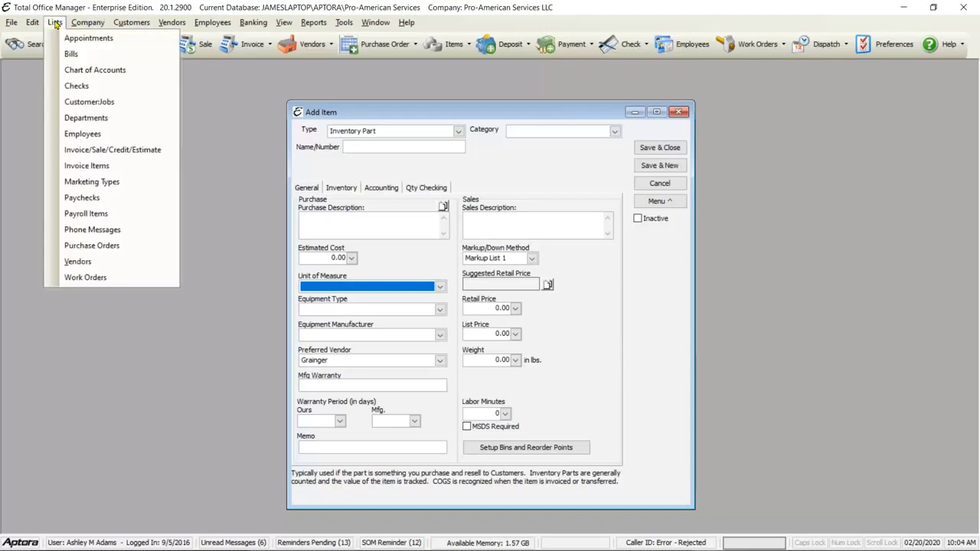
{"action": "left_click", "coordinate": [91, 167]}
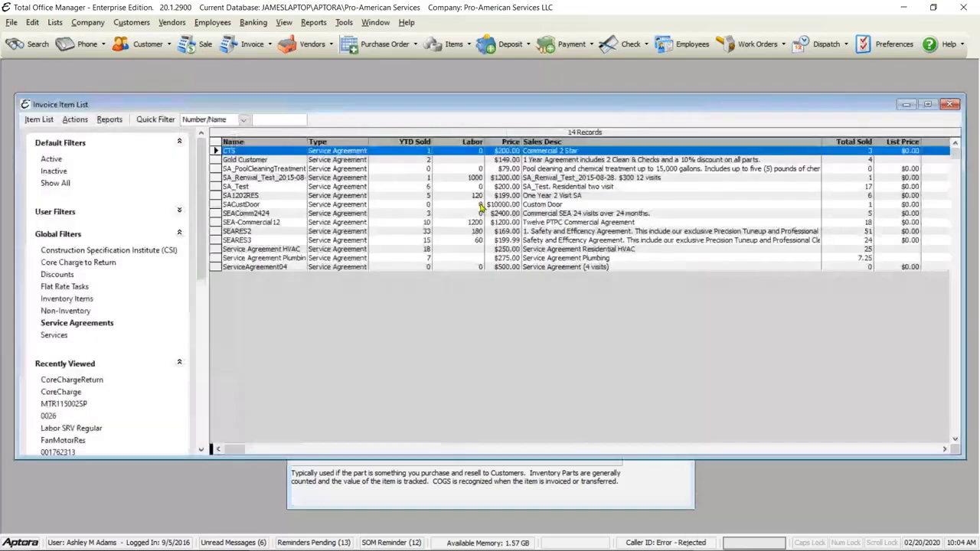
{"action": "left_click", "coordinate": [48, 158]}
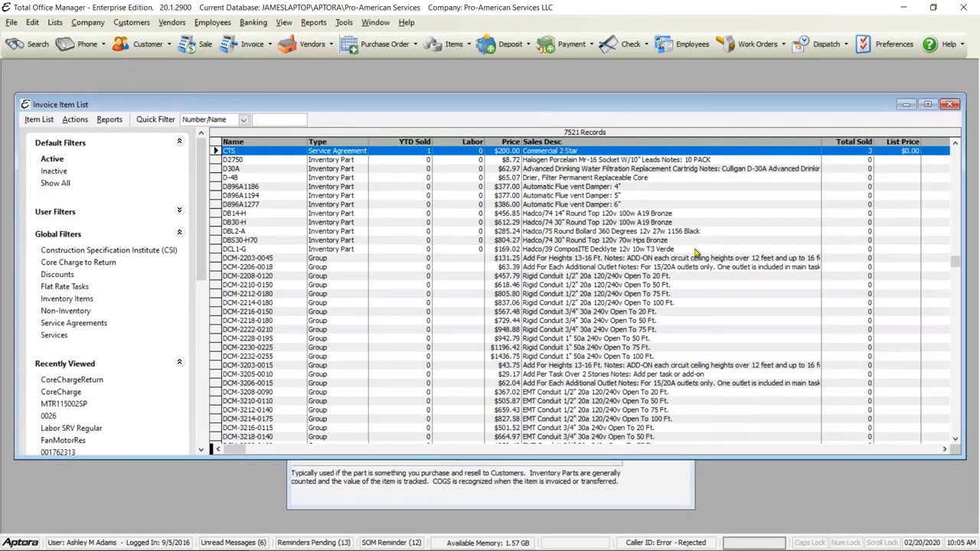
{"action": "left_click", "coordinate": [953, 105]}
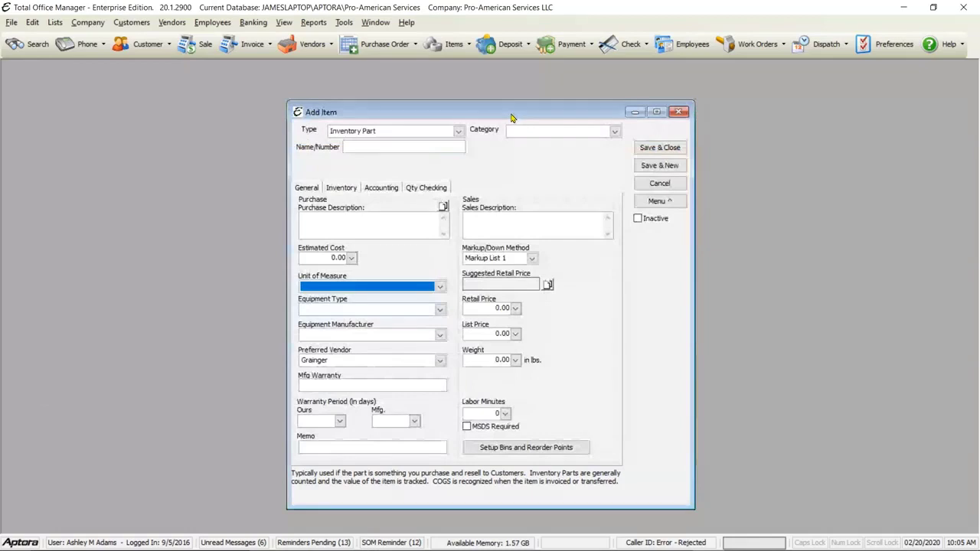
Set the new item's type to Serialized and enter AirHandler003600 as its name/number, leaving the category blank.
{"action": "left_click_drag", "start_coordinate": [513, 117], "coordinate": [437, 114]}
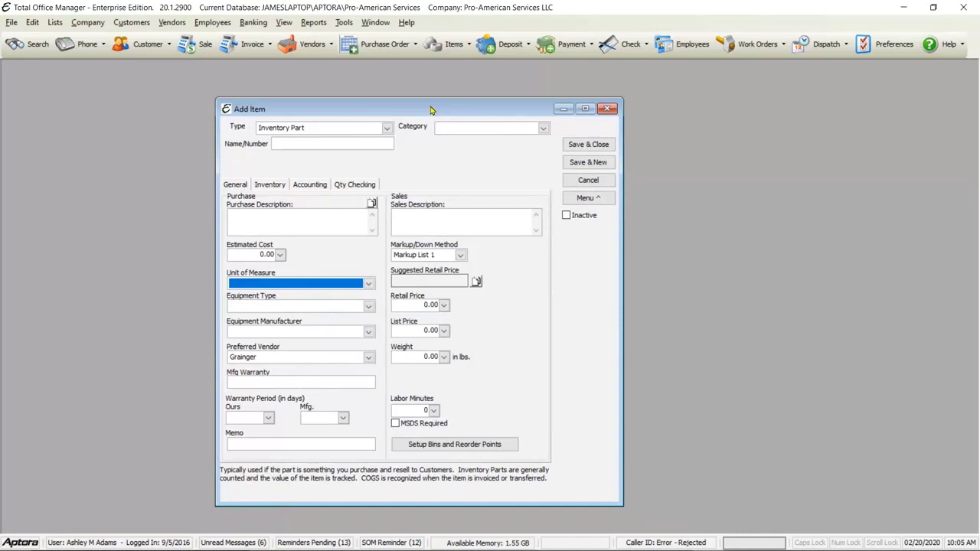
{"action": "left_click", "coordinate": [387, 128]}
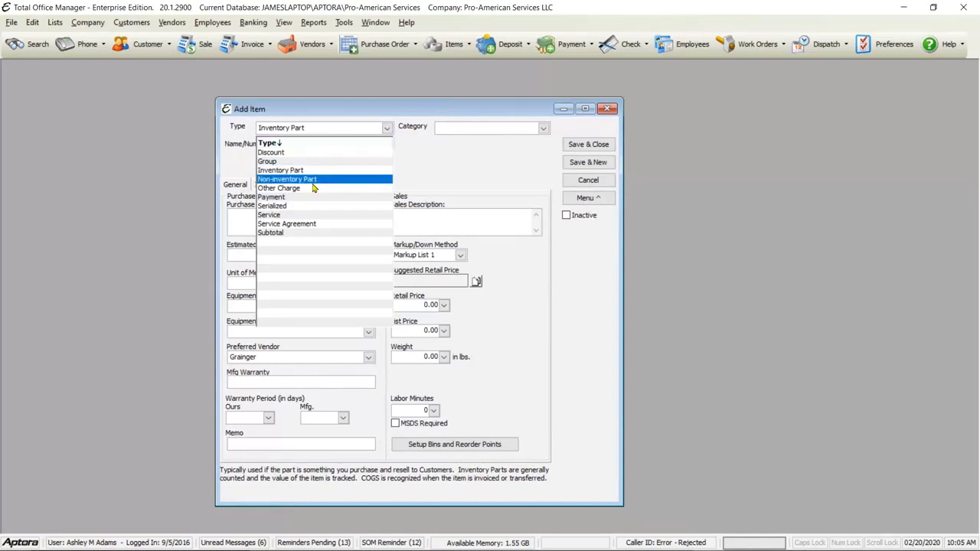
{"action": "left_click", "coordinate": [277, 207]}
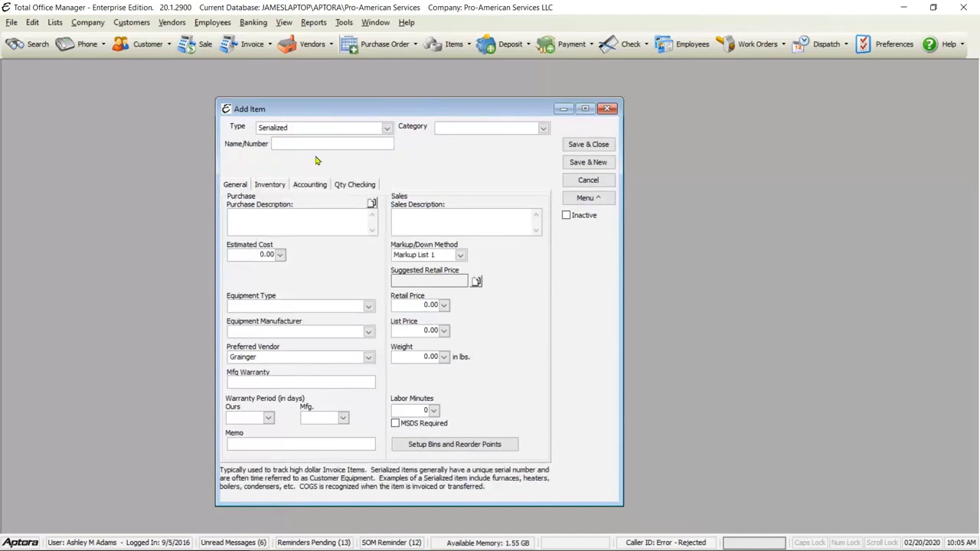
{"action": "type", "text": "AirHandler003600"}
{"action": "left_click", "coordinate": [543, 128]}
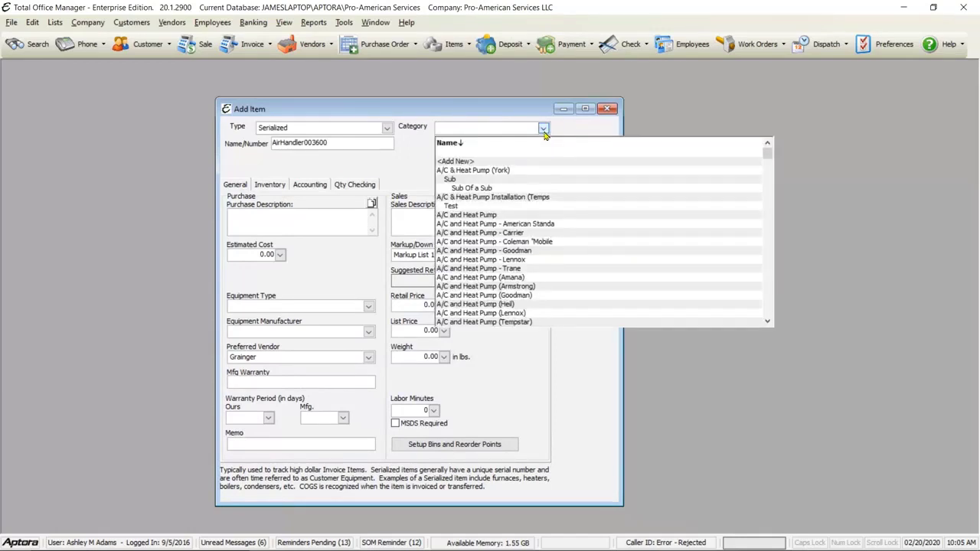
{"action": "left_click", "coordinate": [509, 114]}
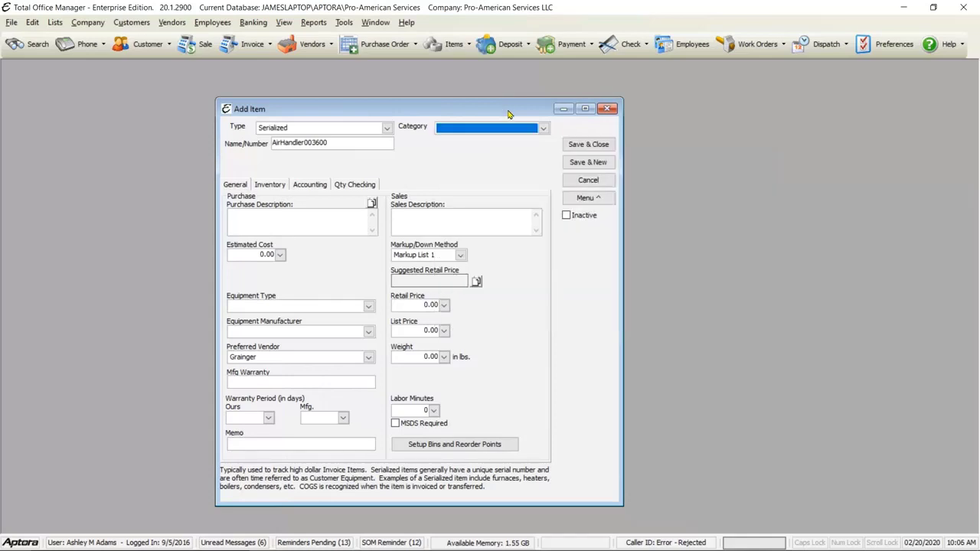
Enter "Air Handler 3.0 Ton Airflow" as the item's purchase description and carry it over to the sales description.
{"action": "left_click", "coordinate": [342, 224]}
{"action": "type", "text": "Air Handler"}
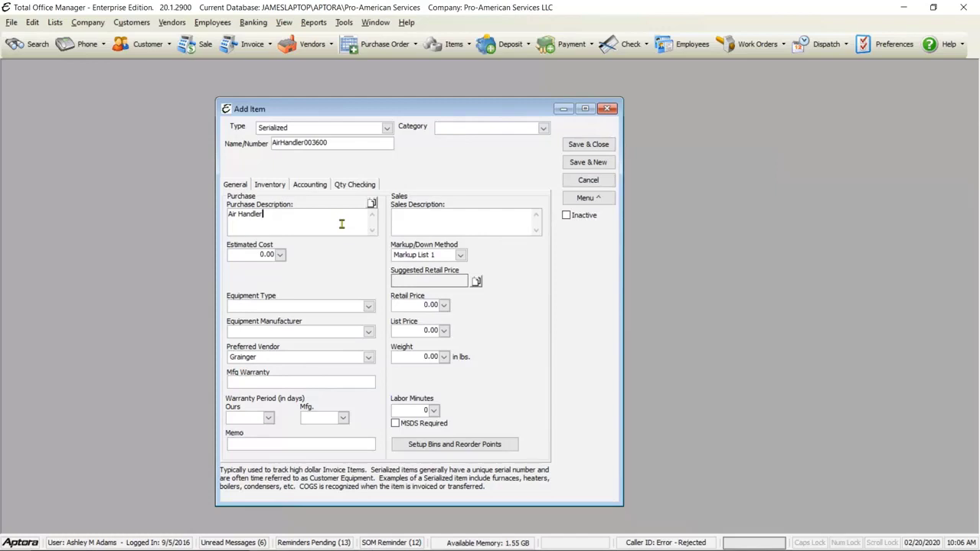
{"action": "type", "text": " 3.0 Ton Airflow"}
{"action": "key", "text": "Tab"}
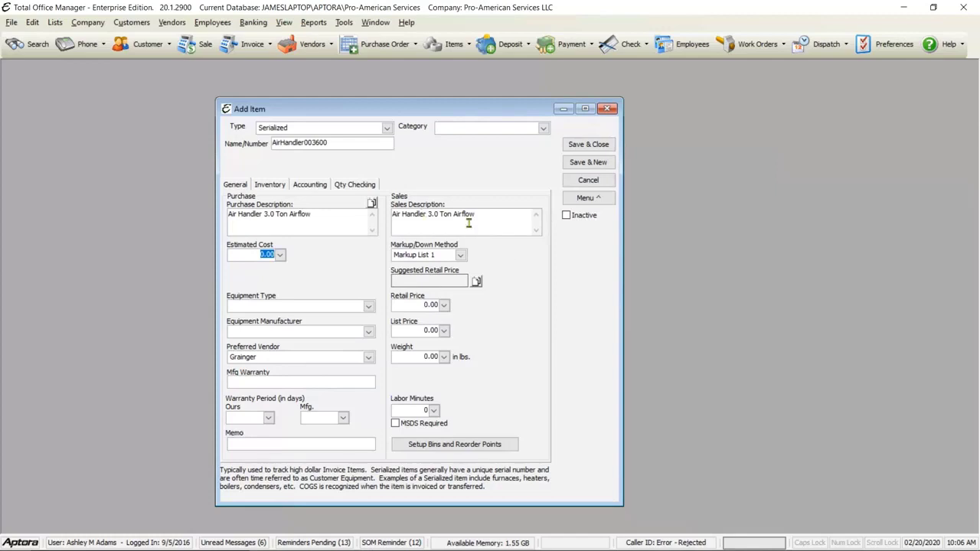
{"action": "left_click", "coordinate": [497, 214]}
{"action": "left_click", "coordinate": [498, 215]}
Set the estimated cost to 365, keep Markup List 1, and apply the suggested retail price as the retail price.
{"action": "left_click", "coordinate": [257, 254]}
{"action": "type", "text": "365"}
{"action": "left_click", "coordinate": [460, 255]}
{"action": "left_click", "coordinate": [491, 251]}
{"action": "left_click", "coordinate": [476, 281]}
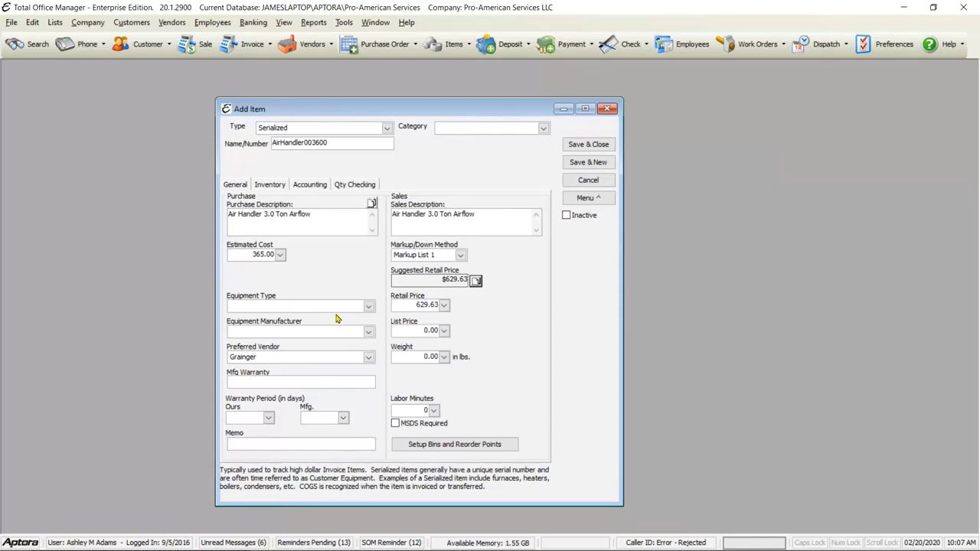
Set the item's income account to Equipment and its COGS or expense account to Equipment - COGS.
{"action": "left_click", "coordinate": [305, 185]}
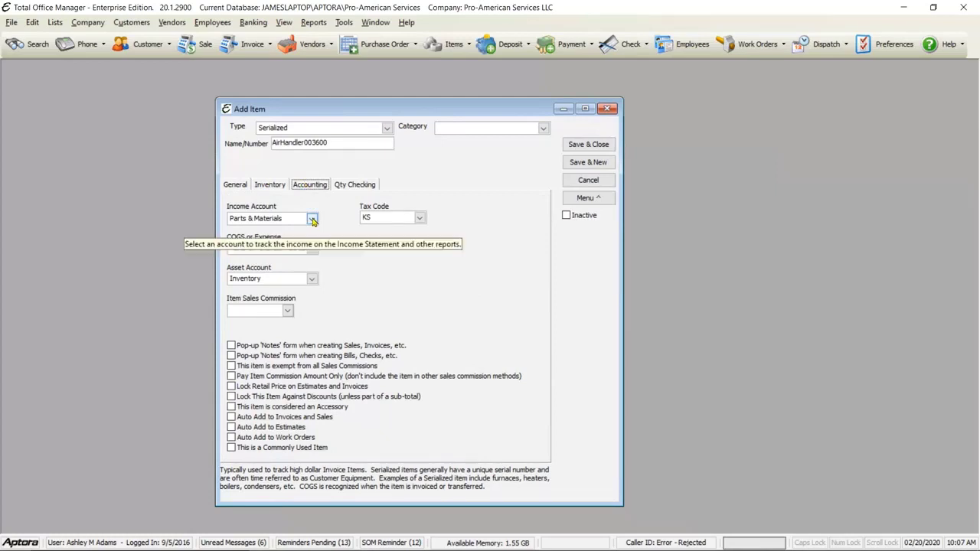
{"action": "left_click", "coordinate": [312, 219]}
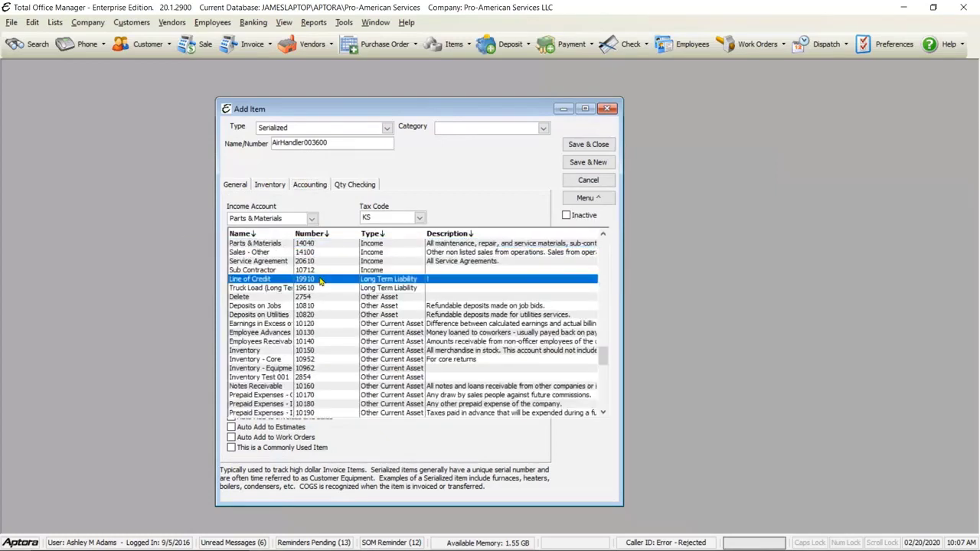
{"action": "scroll", "coordinate": [320, 282], "scroll_direction": "up", "scroll_amount": 1}
{"action": "scroll", "coordinate": [320, 282], "scroll_direction": "up", "scroll_amount": 1}
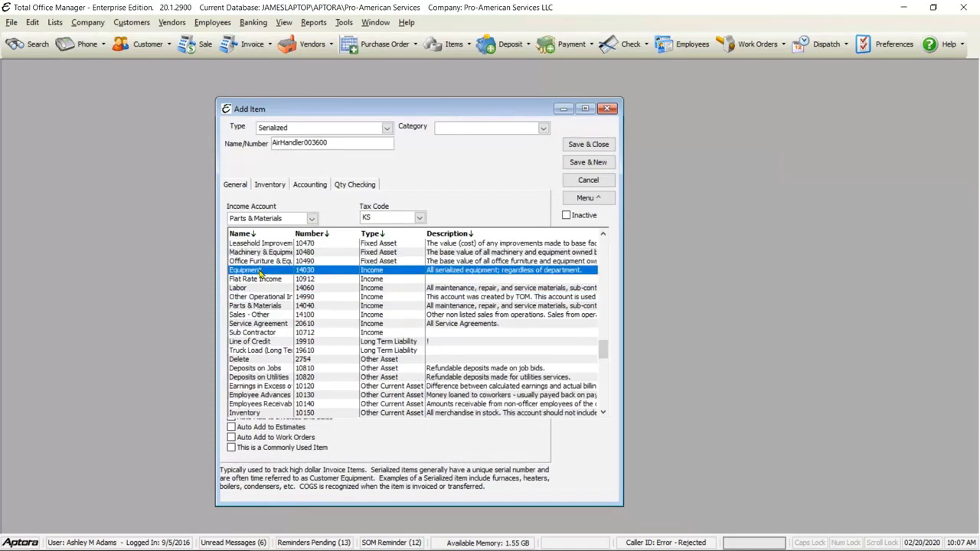
{"action": "left_click", "coordinate": [297, 265]}
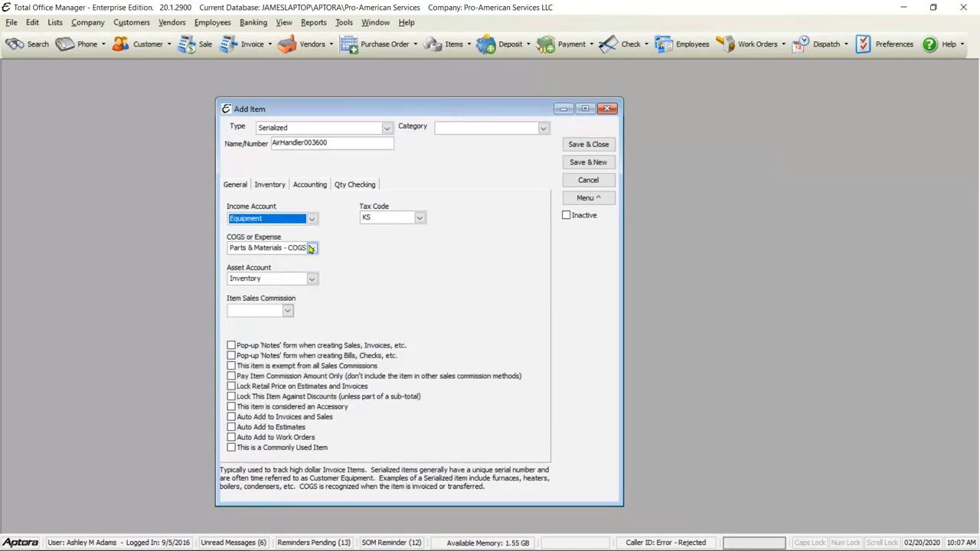
{"action": "left_click", "coordinate": [312, 249]}
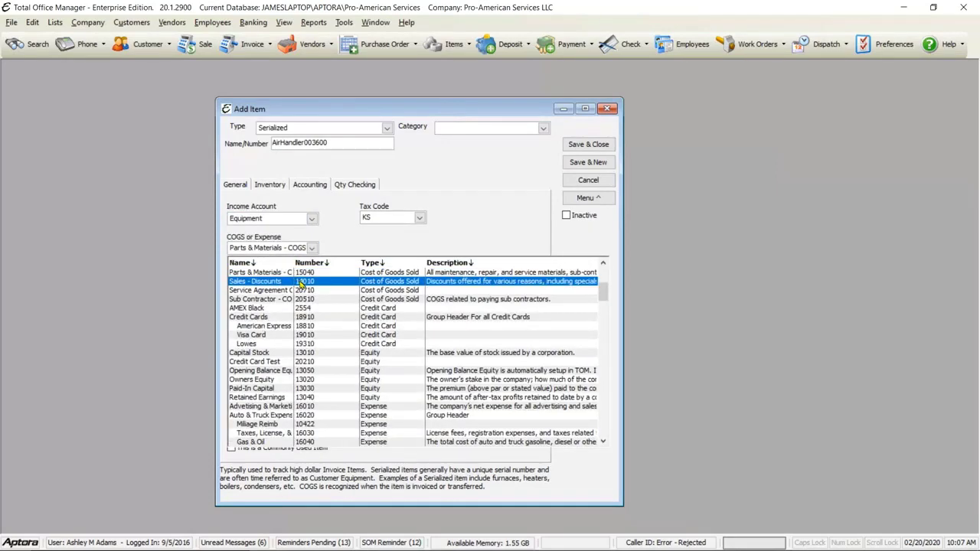
{"action": "scroll", "coordinate": [301, 285], "scroll_direction": "up", "scroll_amount": 1}
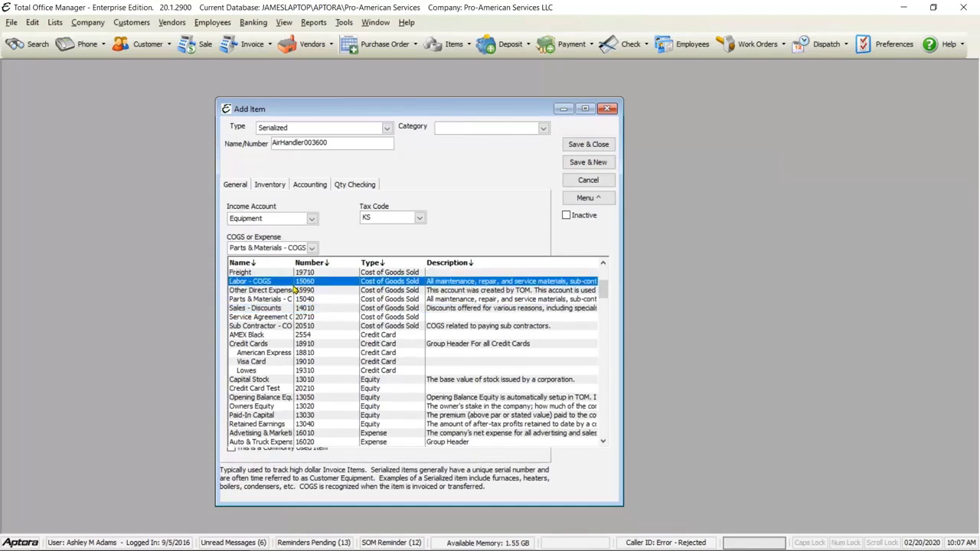
{"action": "scroll", "coordinate": [285, 293], "scroll_direction": "up", "scroll_amount": 1}
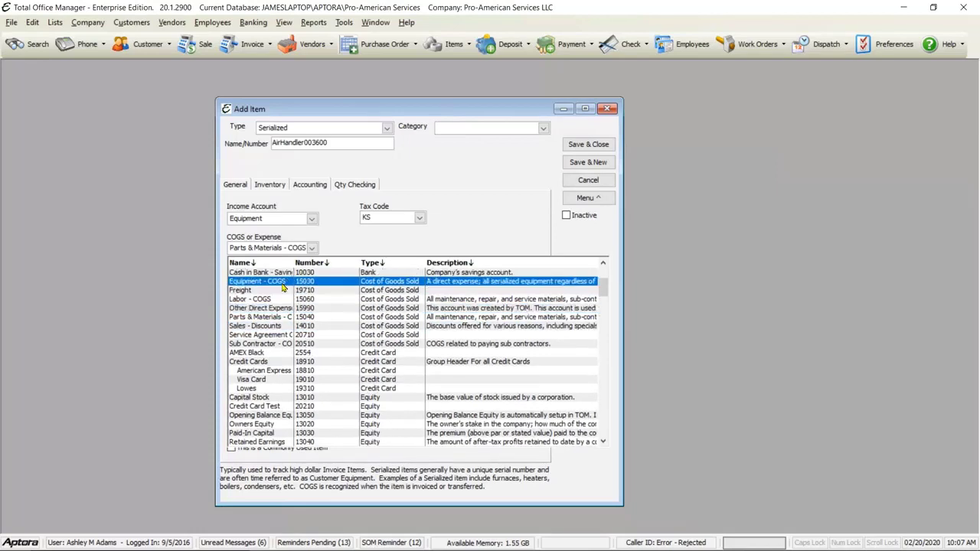
{"action": "left_click", "coordinate": [281, 282]}
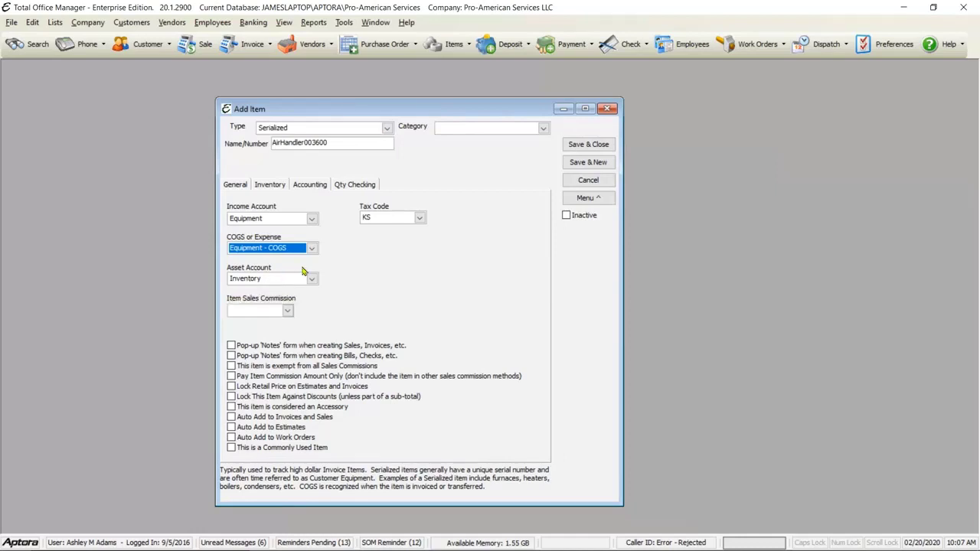
{"action": "left_click", "coordinate": [272, 186]}
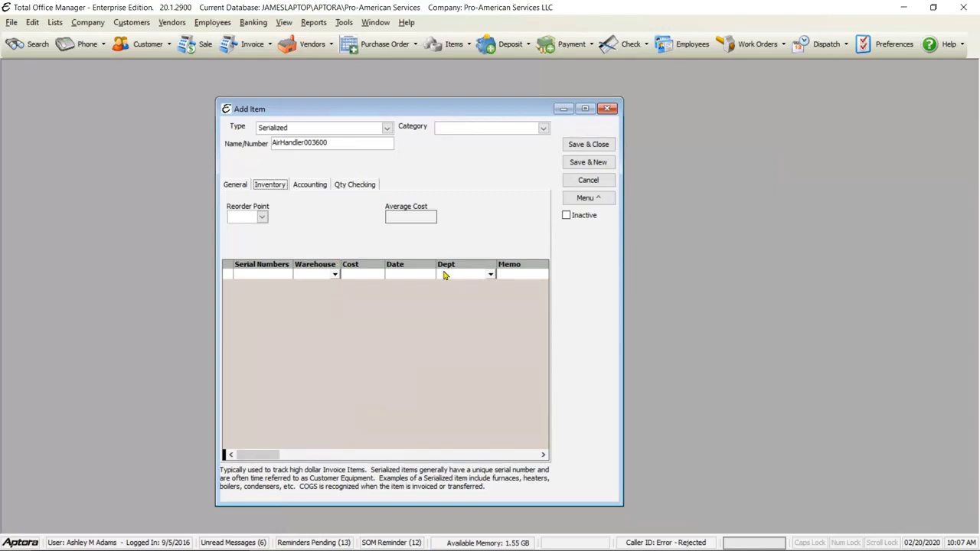
{"action": "left_click", "coordinate": [261, 276]}
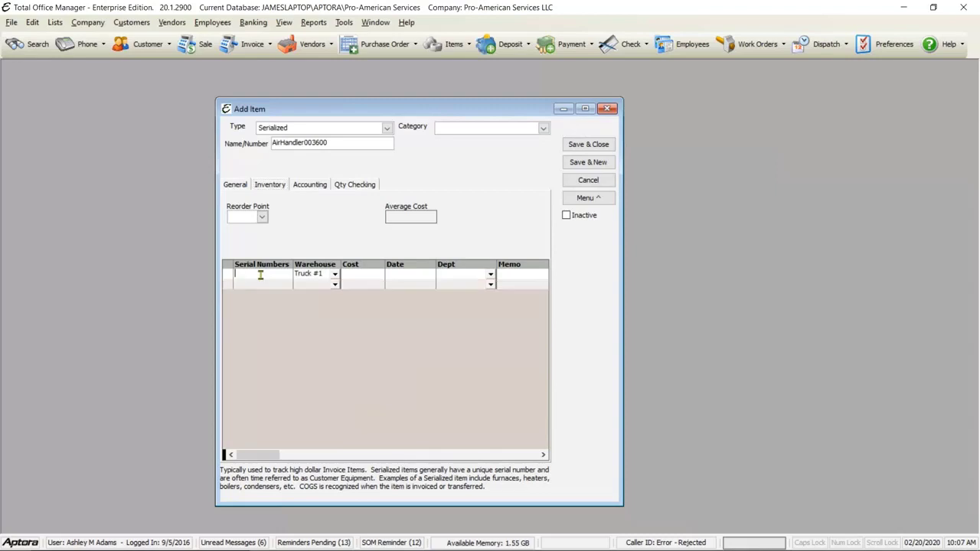
{"action": "left_click", "coordinate": [337, 275]}
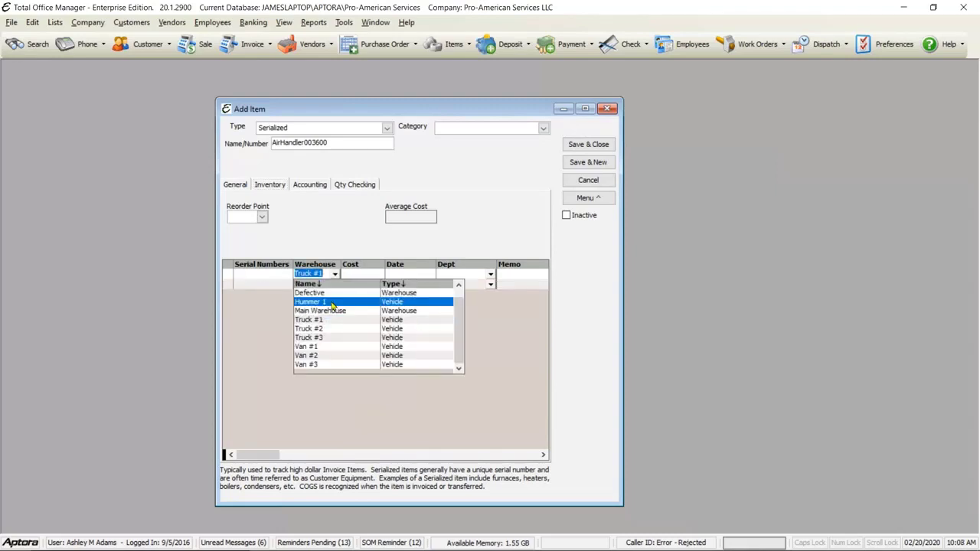
{"action": "left_click", "coordinate": [331, 312]}
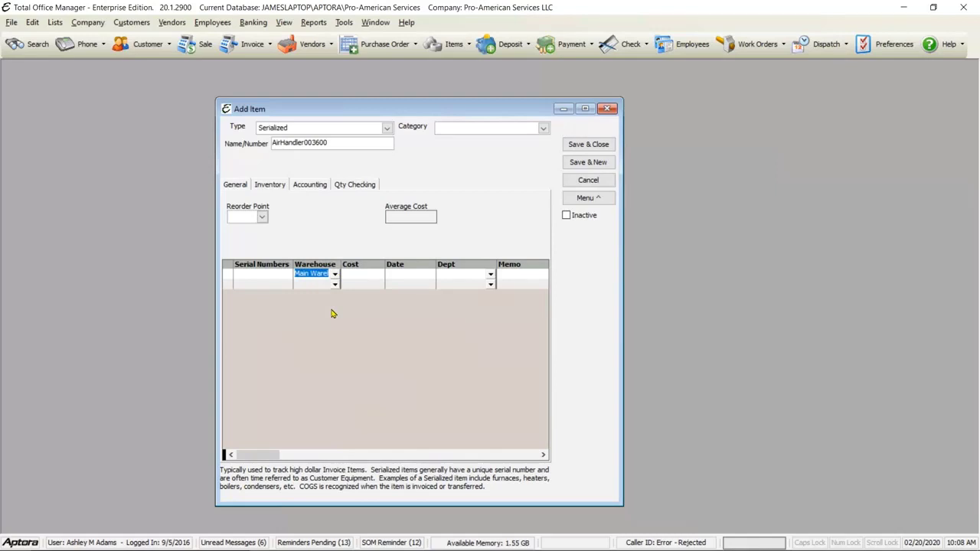
{"action": "left_click", "coordinate": [258, 273]}
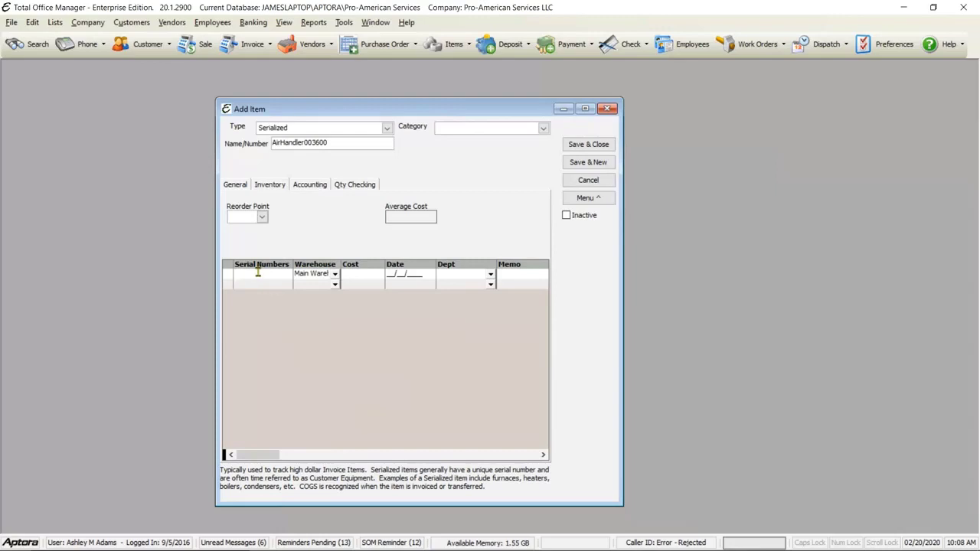
{"action": "type", "text": "01010100111"}
{"action": "left_click_drag", "start_coordinate": [283, 273], "coordinate": [174, 274]}
{"action": "key", "text": "ctrl+c"}
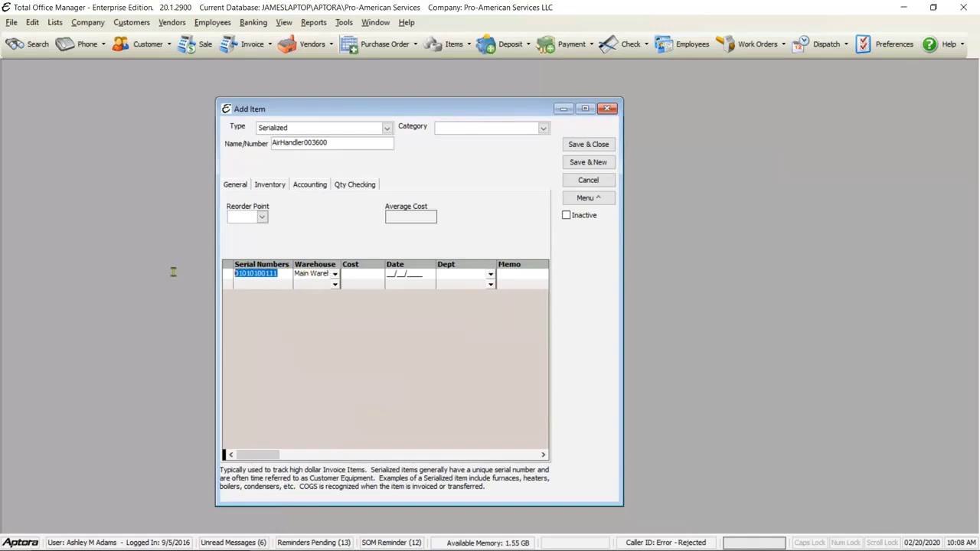
Check the item's estimated cost and enter 365 as the cost of the serial number entry.
{"action": "left_click", "coordinate": [375, 277]}
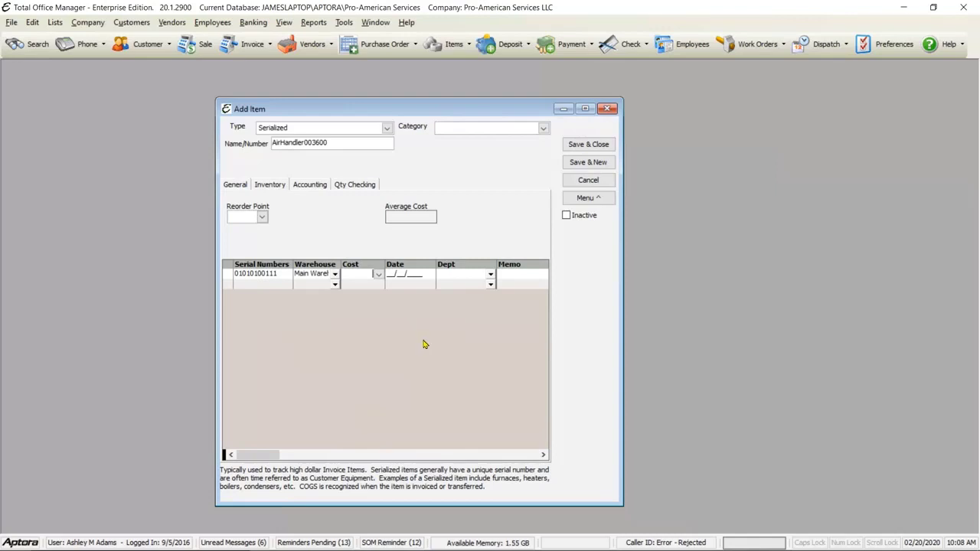
{"action": "left_click", "coordinate": [235, 185]}
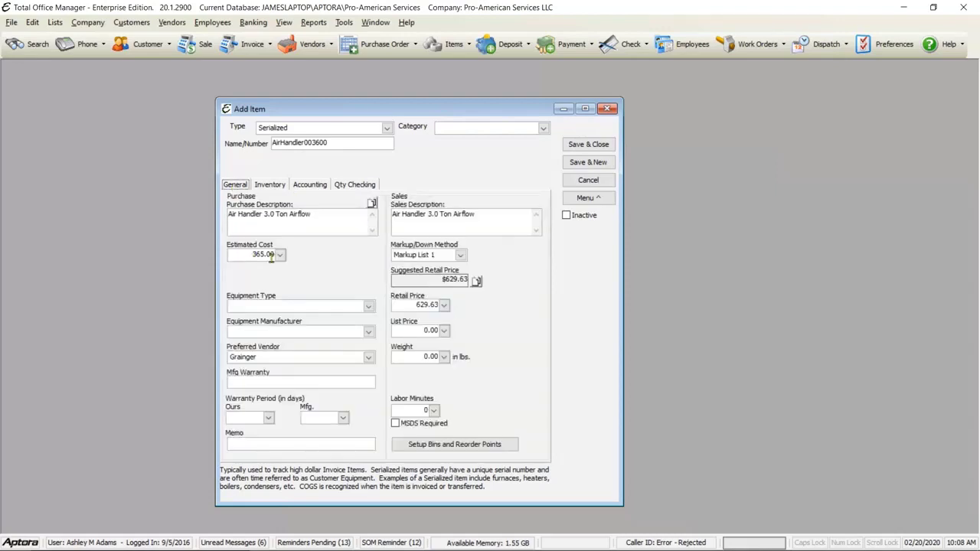
{"action": "left_click", "coordinate": [274, 186]}
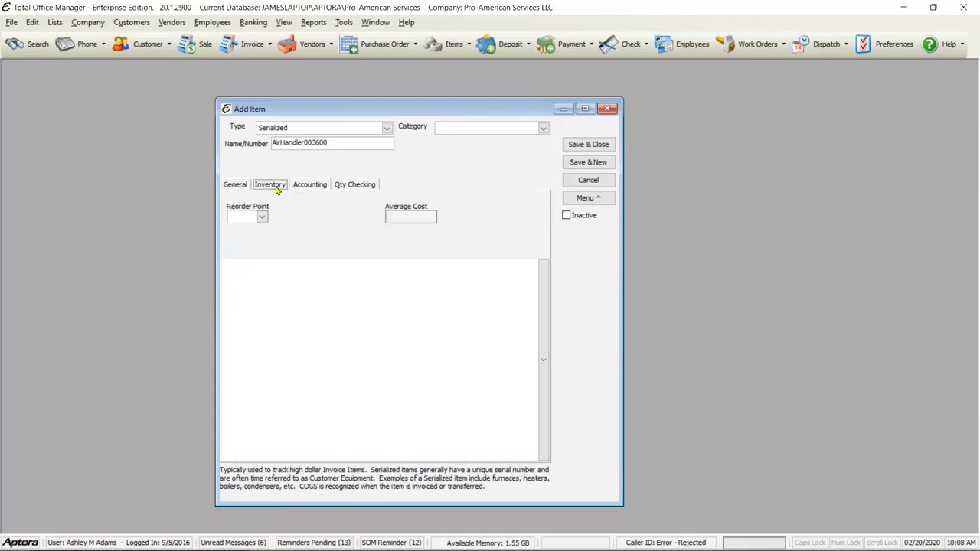
{"action": "left_click", "coordinate": [311, 187]}
{"action": "left_click", "coordinate": [269, 185]}
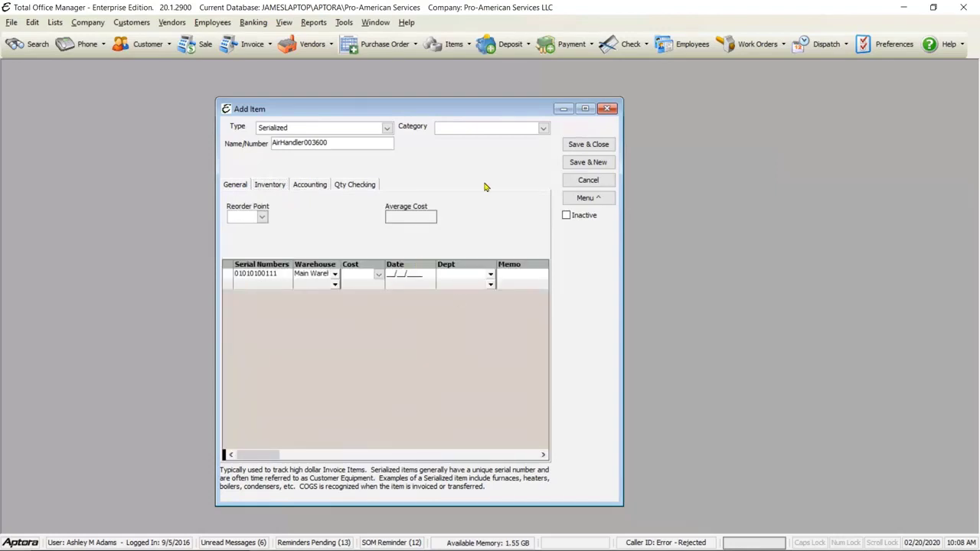
{"action": "type", "text": "365"}
Date the first serial number entry 01/01/2020 and give it the memo "Catch up".
{"action": "left_click", "coordinate": [409, 273]}
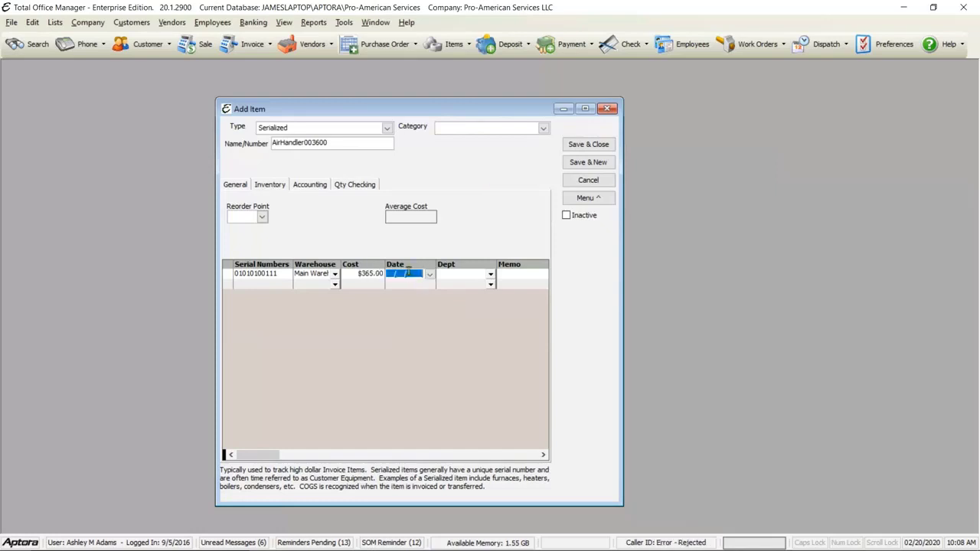
{"action": "left_click", "coordinate": [429, 274]}
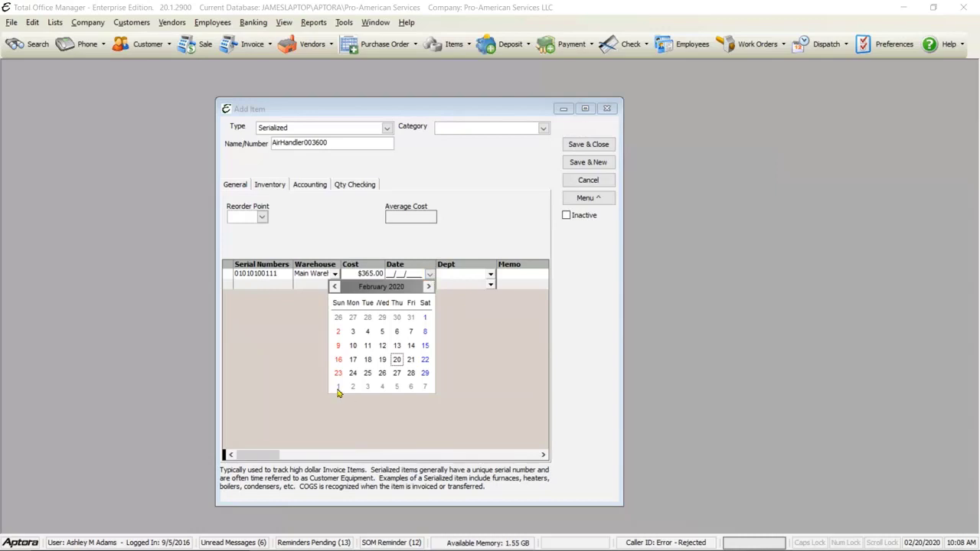
{"action": "left_click", "coordinate": [333, 287]}
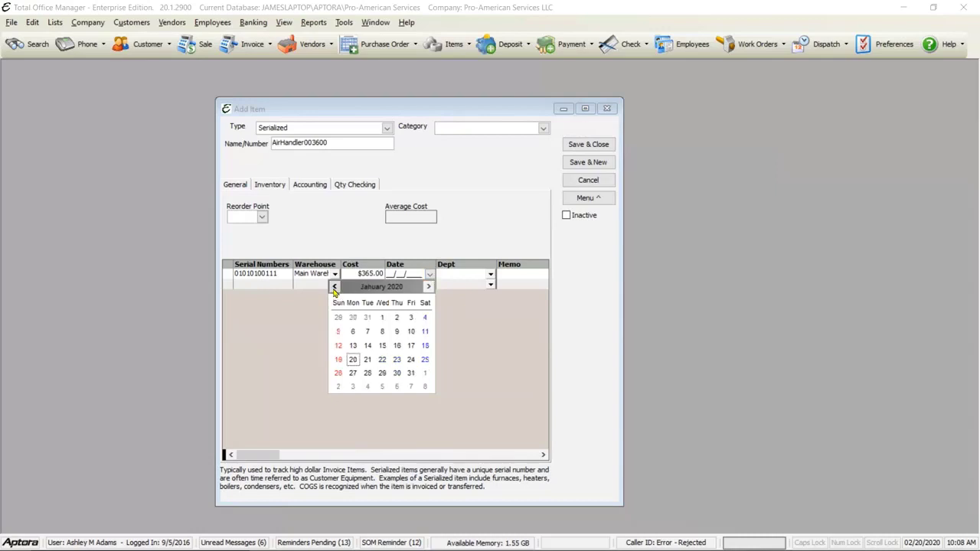
{"action": "left_click", "coordinate": [334, 287]}
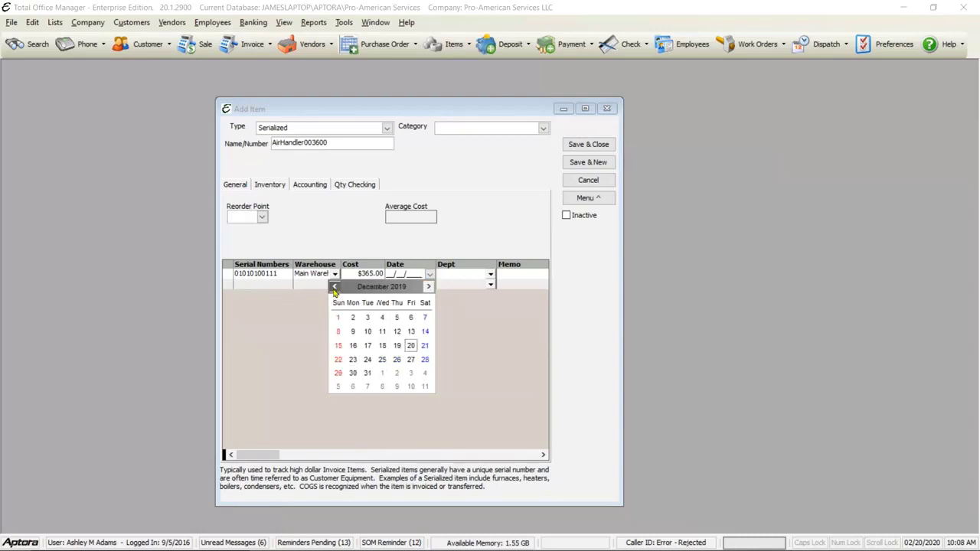
{"action": "left_click", "coordinate": [428, 286]}
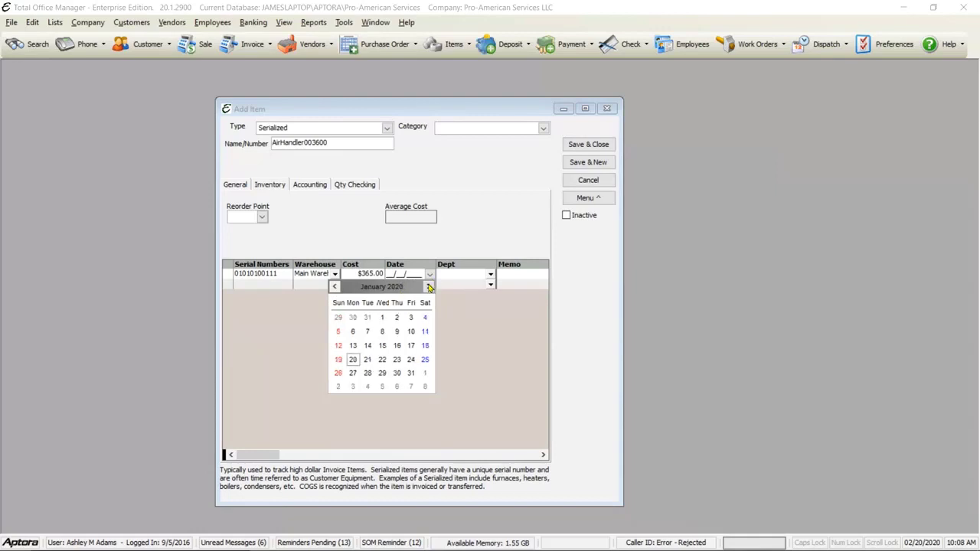
{"action": "left_click", "coordinate": [382, 318]}
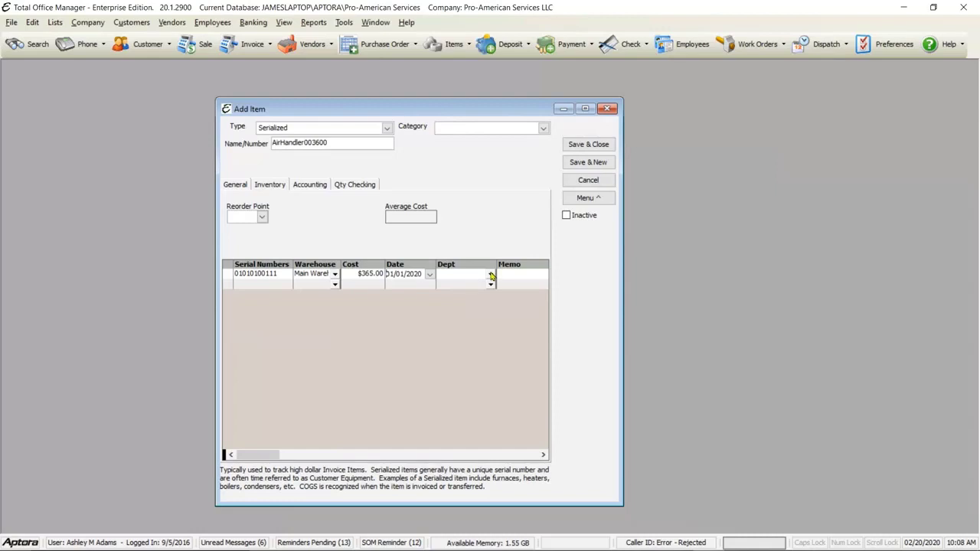
{"action": "left_click", "coordinate": [521, 280]}
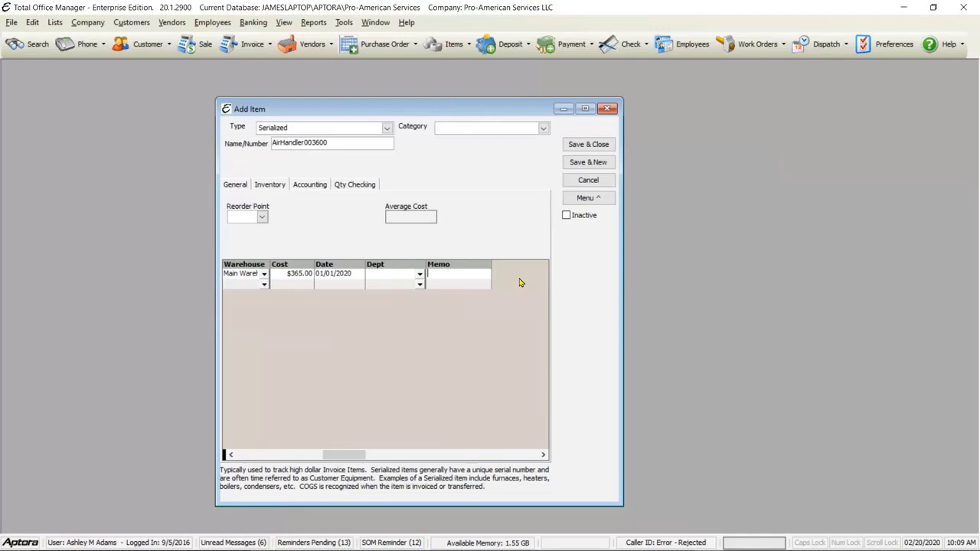
{"action": "type", "text": "Catch up"}
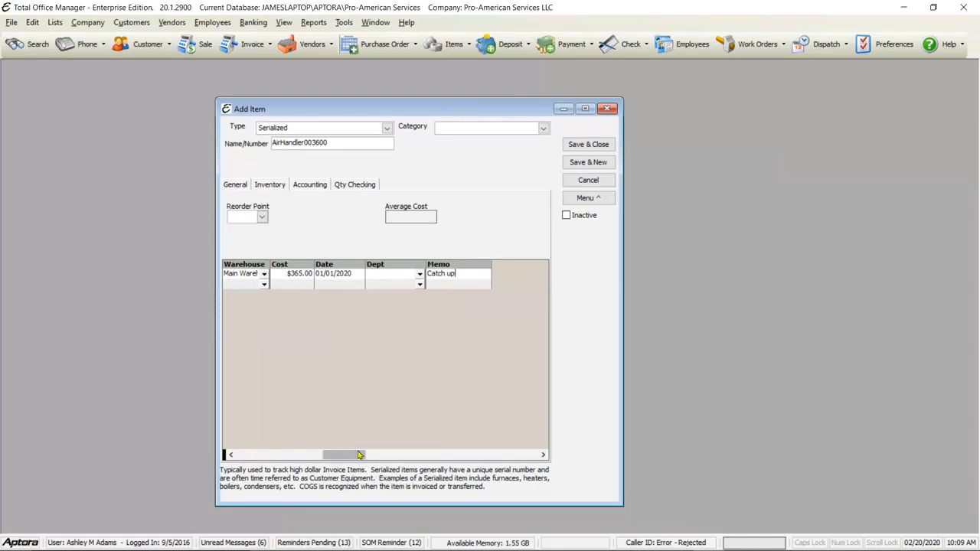
{"action": "left_click_drag", "start_coordinate": [350, 460], "coordinate": [261, 459]}
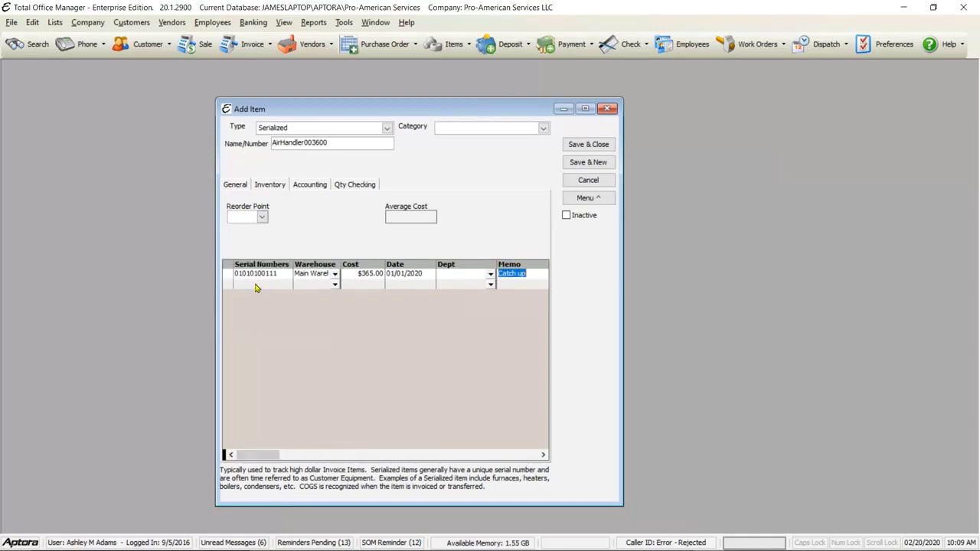
{"action": "left_click", "coordinate": [255, 283]}
{"action": "key", "text": "ctrl+v"}
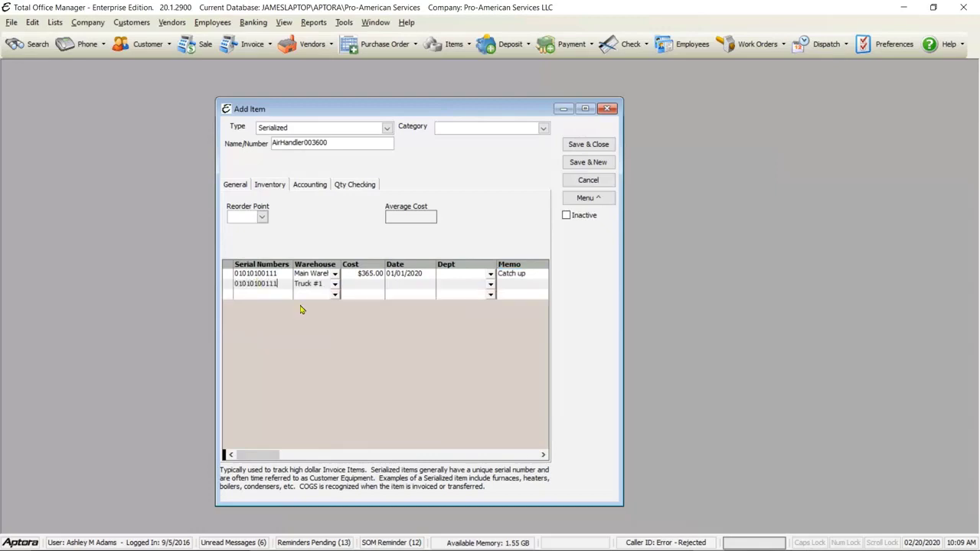
{"action": "key", "text": "BackSpace"}
{"action": "type", "text": "2"}
{"action": "left_click", "coordinate": [269, 296]}
{"action": "key", "text": "ctrl+v"}
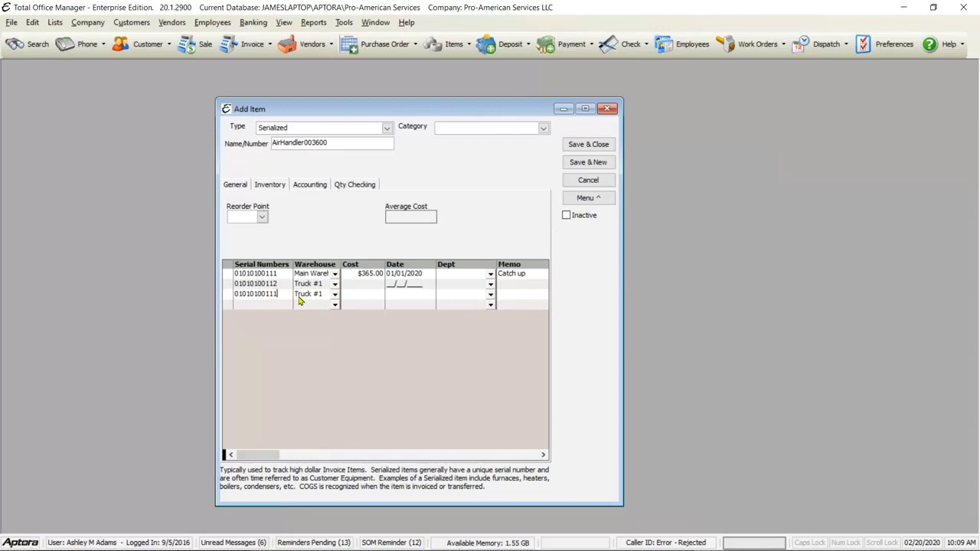
{"action": "key", "text": "BackSpace"}
{"action": "type", "text": "3"}
Assign the entries ending in 112 and 113 to Main Warehouse with a cost of 365 each.
{"action": "left_click", "coordinate": [334, 284]}
{"action": "left_click", "coordinate": [321, 320]}
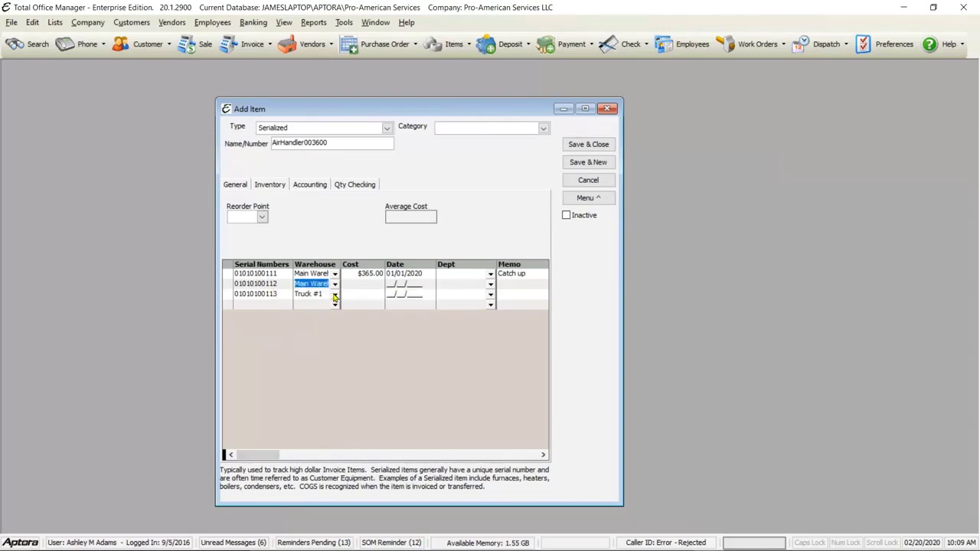
{"action": "left_click", "coordinate": [334, 294]}
{"action": "left_click", "coordinate": [321, 333]}
{"action": "left_click", "coordinate": [369, 285]}
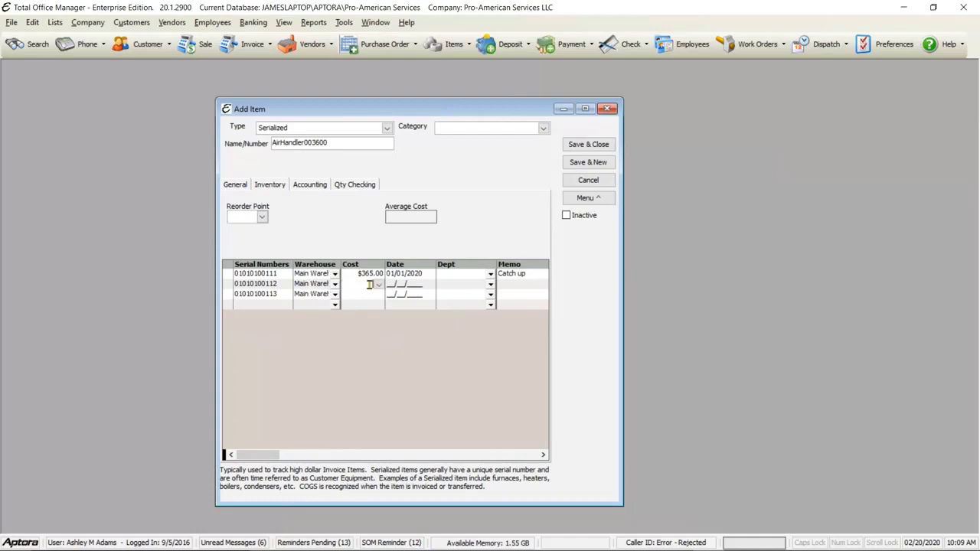
{"action": "type", "text": "365"}
{"action": "left_click", "coordinate": [366, 293]}
{"action": "type", "text": "365"}
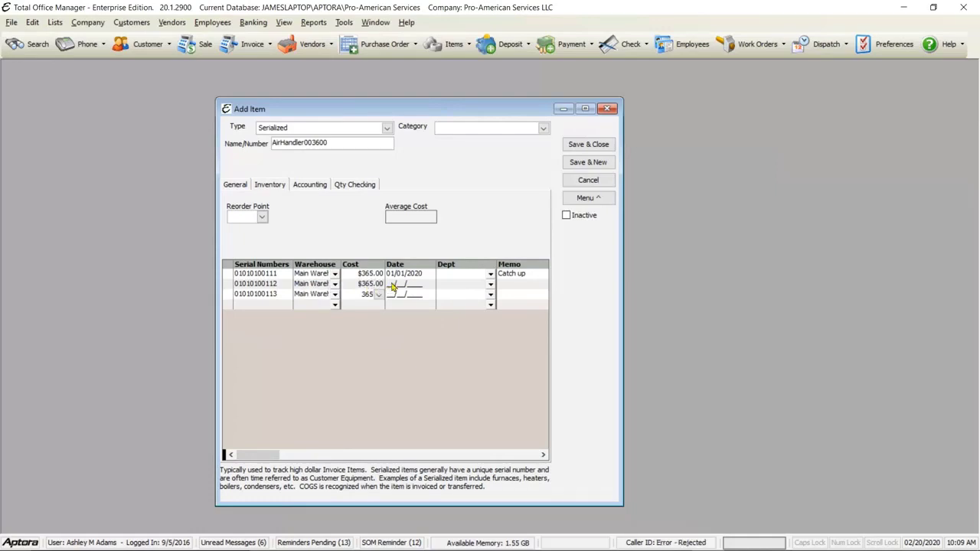
Date the second and third serial number entries 01/01/2020.
{"action": "left_click", "coordinate": [395, 286]}
{"action": "left_click", "coordinate": [429, 285]}
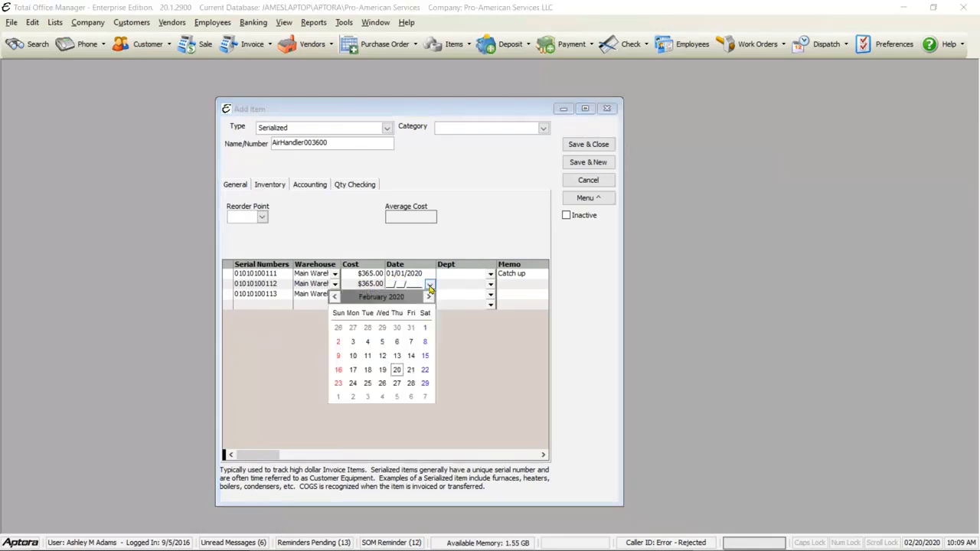
{"action": "left_click", "coordinate": [334, 296]}
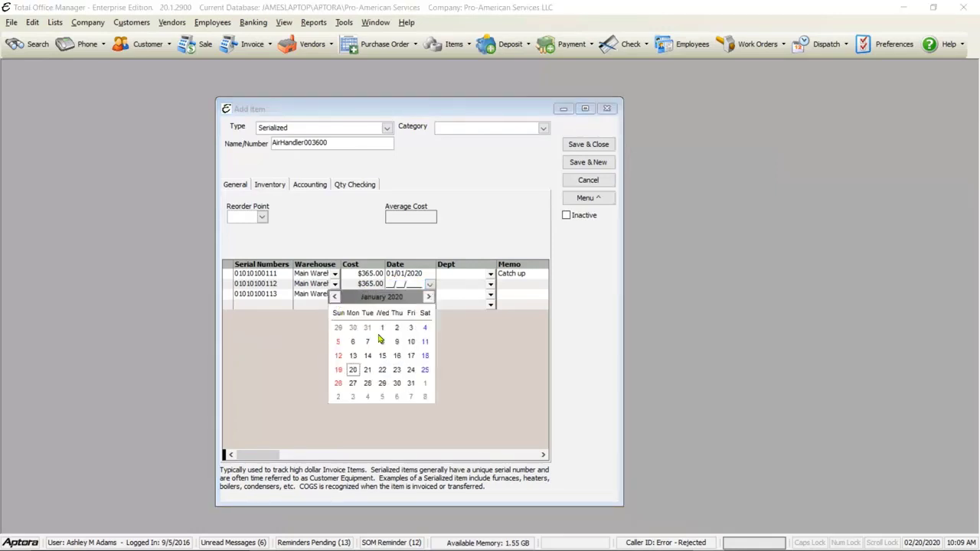
{"action": "left_click", "coordinate": [385, 329]}
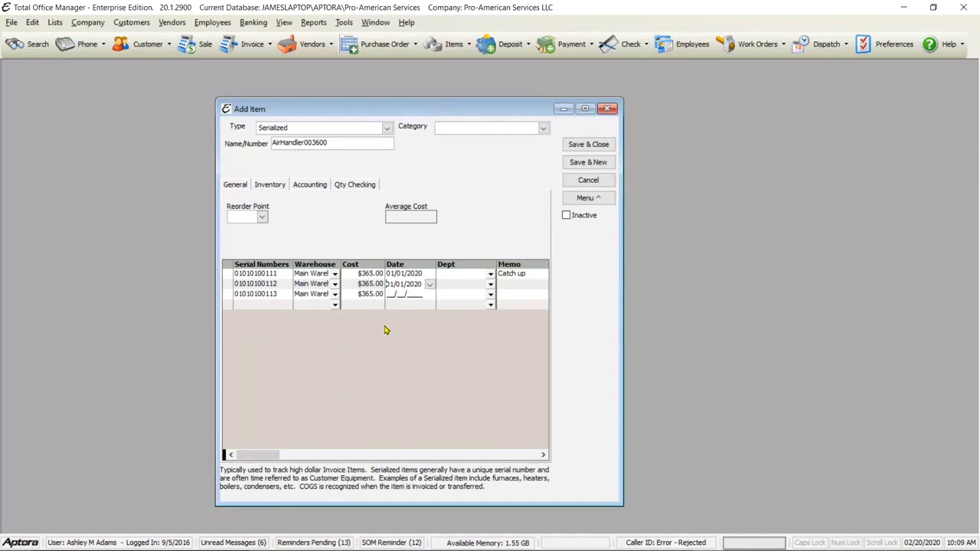
{"action": "left_click", "coordinate": [430, 296]}
{"action": "left_click", "coordinate": [431, 296]}
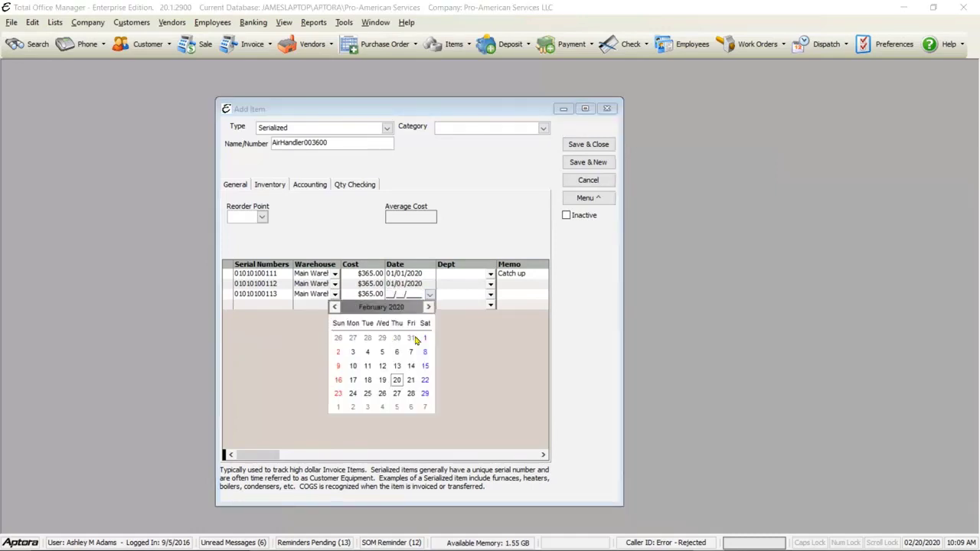
{"action": "left_click", "coordinate": [337, 308]}
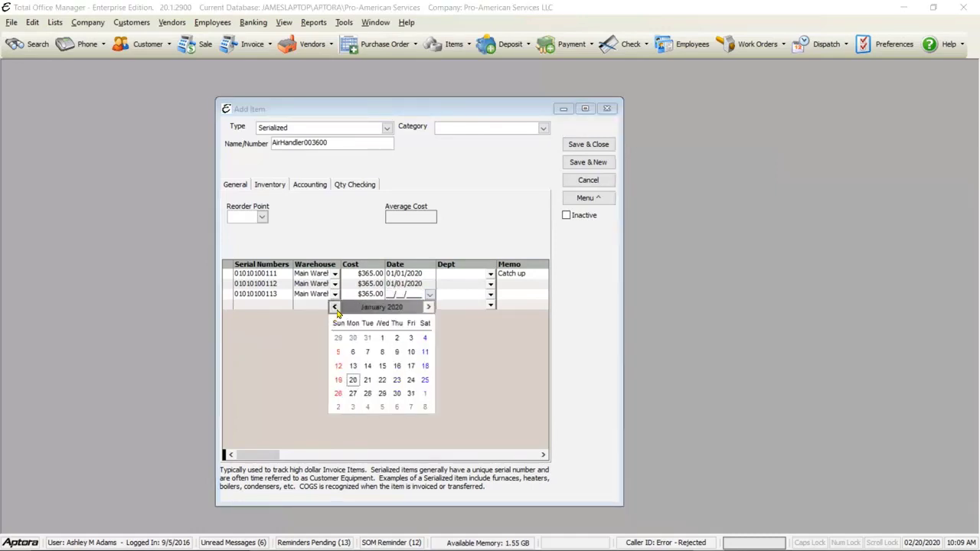
{"action": "left_click", "coordinate": [382, 338]}
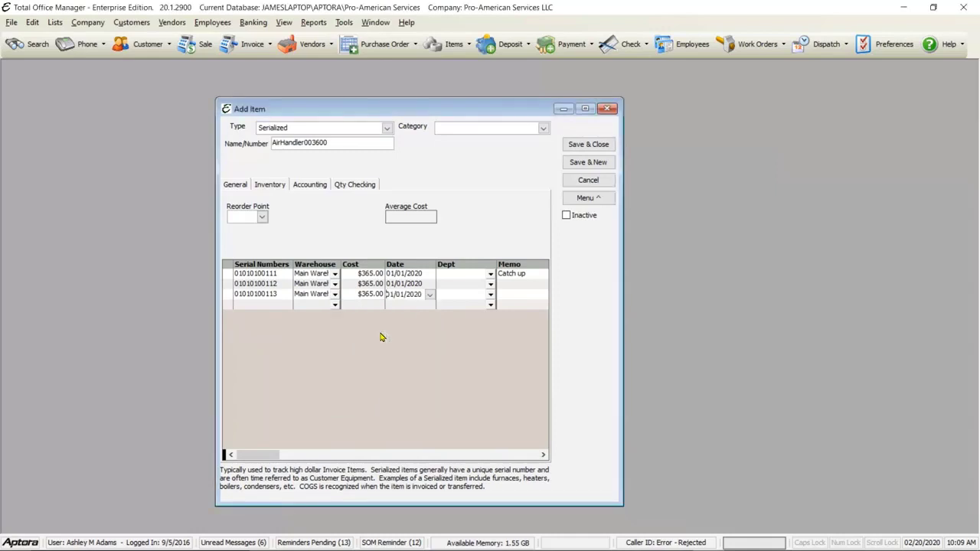
Enter the memo "Inventory count" for the second and third serial number entries.
{"action": "left_click", "coordinate": [512, 286]}
{"action": "type", "text": "Inventory"}
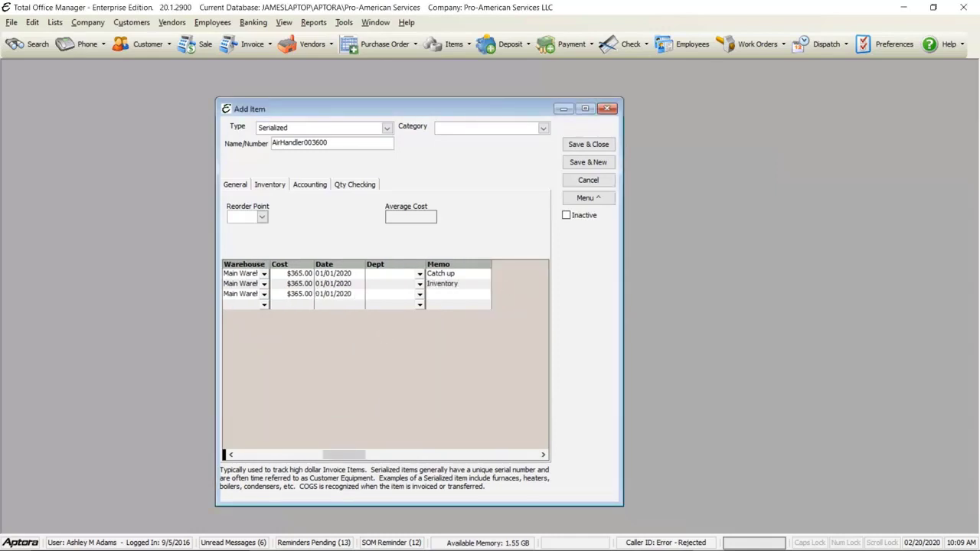
{"action": "type", "text": " count"}
{"action": "left_click", "coordinate": [436, 294]}
{"action": "type", "text": "Inventory count"}
{"action": "left_click_drag", "start_coordinate": [349, 455], "coordinate": [245, 469]}
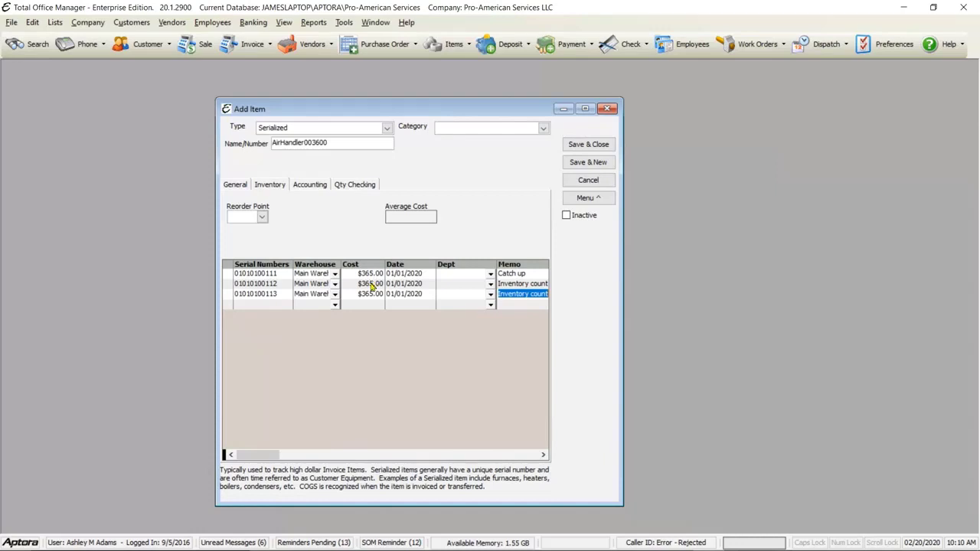
Save the new air handler item while keeping its record open.
{"action": "left_click", "coordinate": [357, 142]}
{"action": "left_click", "coordinate": [358, 143]}
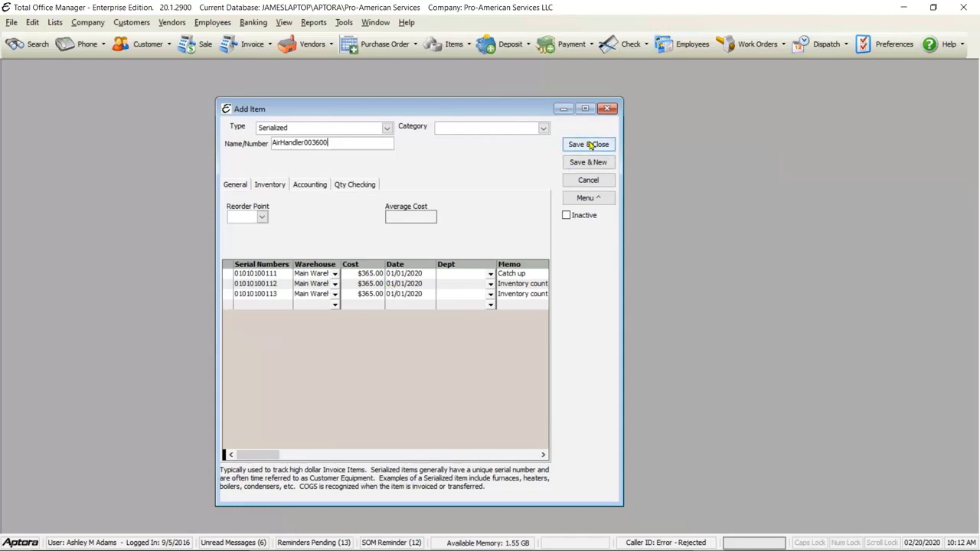
{"action": "left_click", "coordinate": [587, 198]}
{"action": "left_click", "coordinate": [623, 213]}
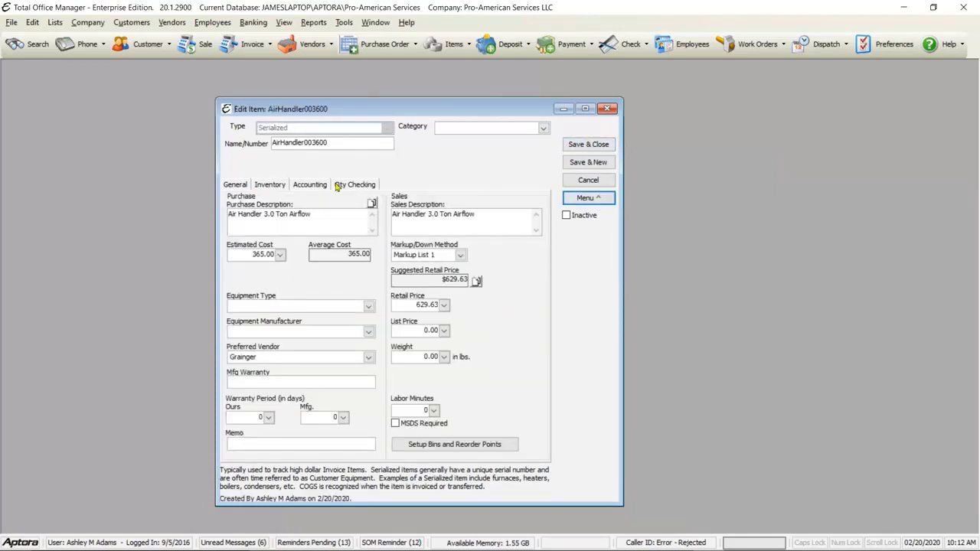
Review the saved item's inventory list of serial numbers, warehouses and costs.
{"action": "left_click", "coordinate": [263, 189]}
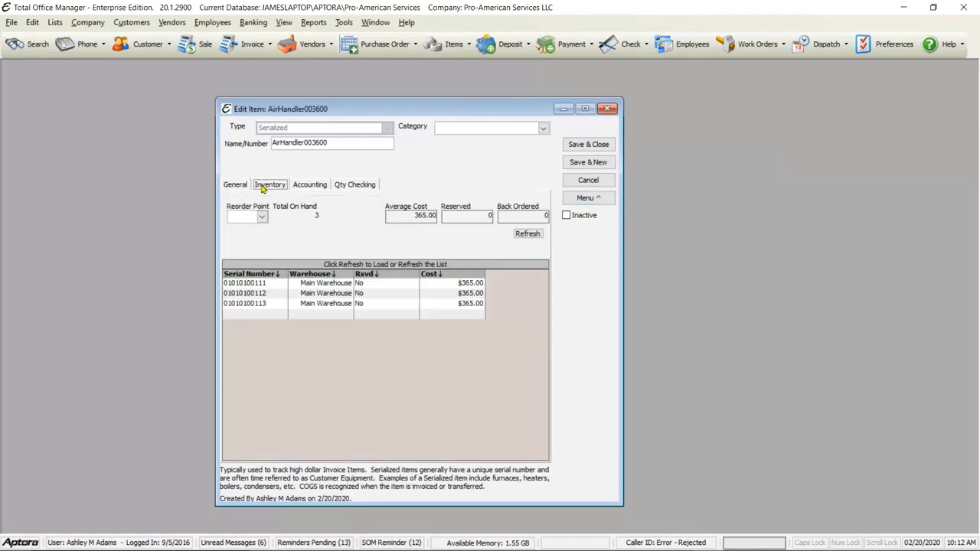
{"action": "left_click", "coordinate": [387, 292]}
{"action": "left_click", "coordinate": [257, 294]}
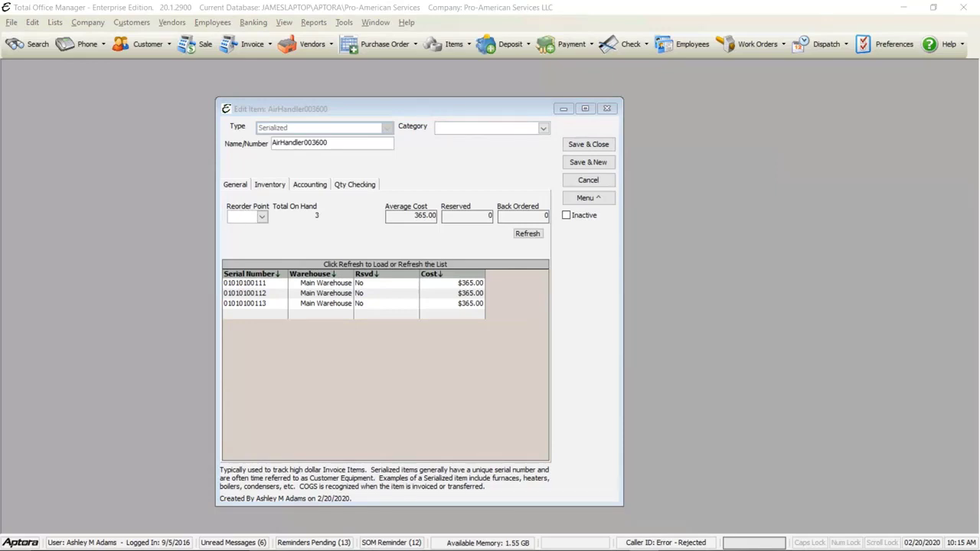
In the item's general details, set the equipment type to Air Handlers and the equipment manufacturer to Amana.
{"action": "left_click", "coordinate": [233, 184]}
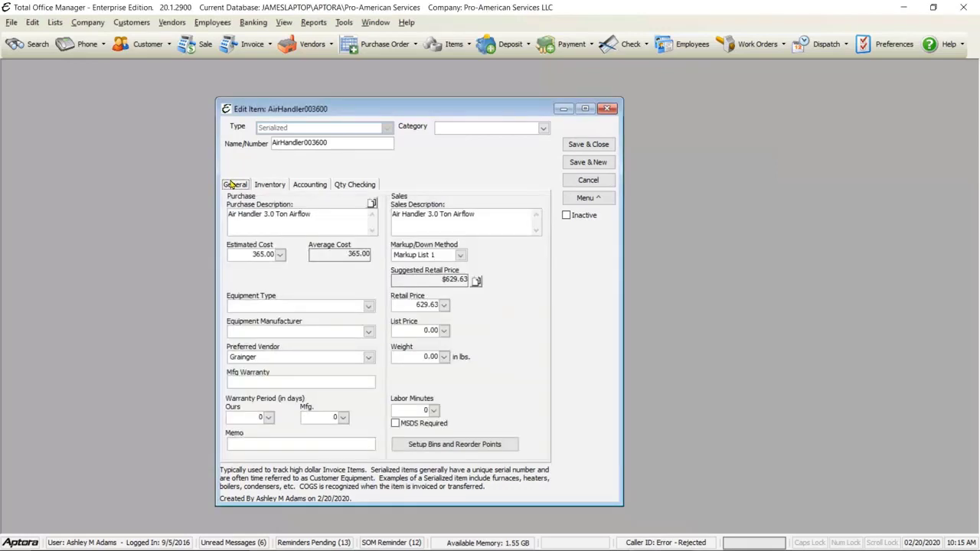
{"action": "left_click", "coordinate": [503, 223]}
{"action": "left_click", "coordinate": [334, 215]}
{"action": "left_click", "coordinate": [369, 307]}
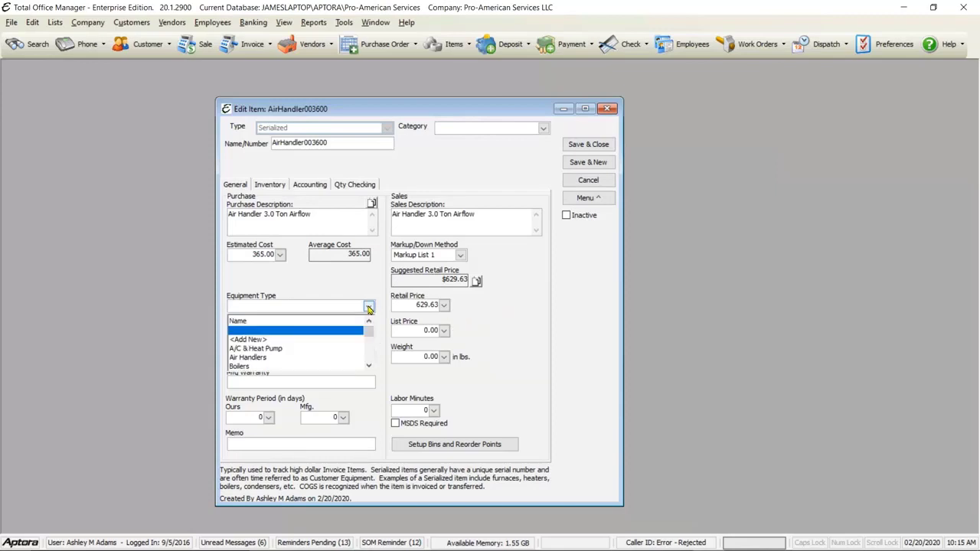
{"action": "left_click", "coordinate": [267, 357]}
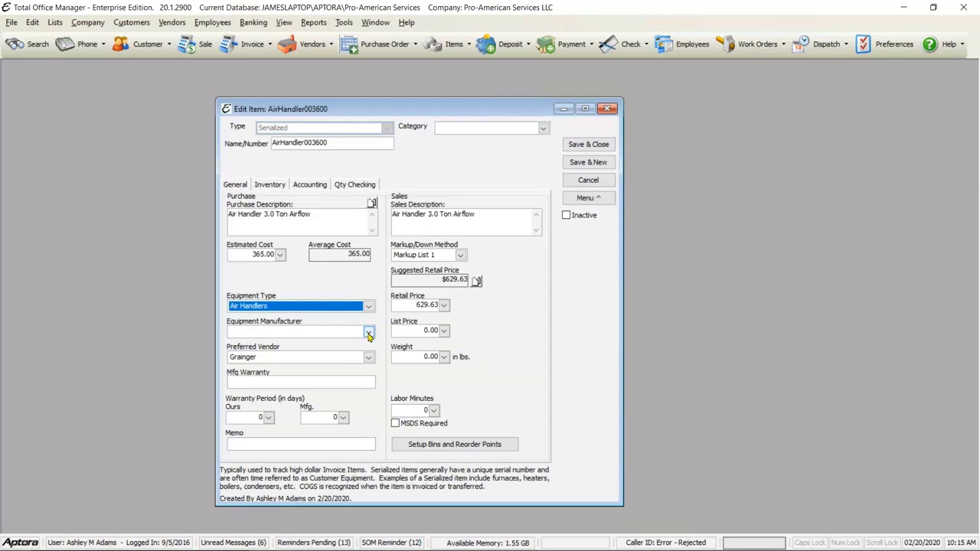
{"action": "left_click", "coordinate": [369, 335]}
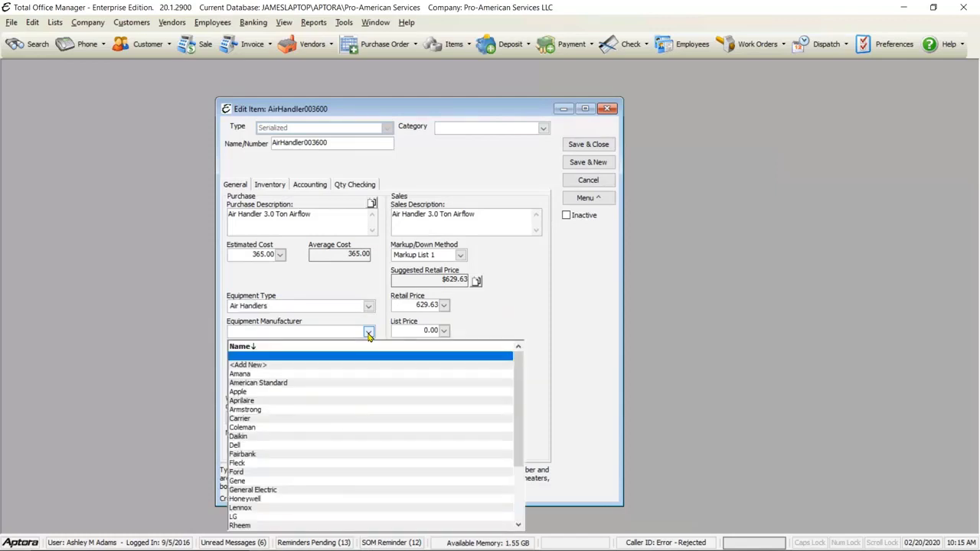
{"action": "left_click", "coordinate": [249, 373]}
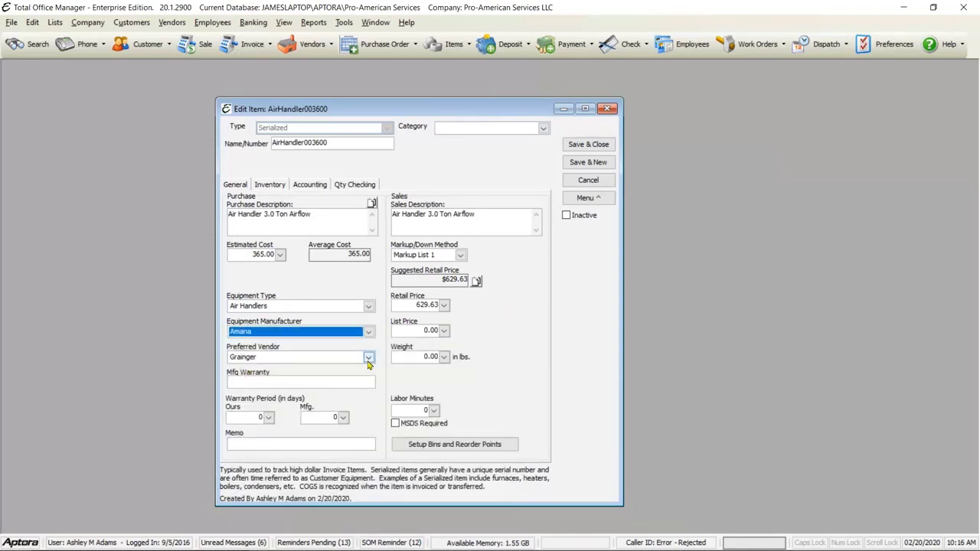
Add a new vendor named Amana from the item's preferred vendor choices and save it as the preferred vendor.
{"action": "left_click", "coordinate": [368, 357]}
{"action": "scroll", "coordinate": [321, 255], "scroll_direction": "up", "scroll_amount": 5}
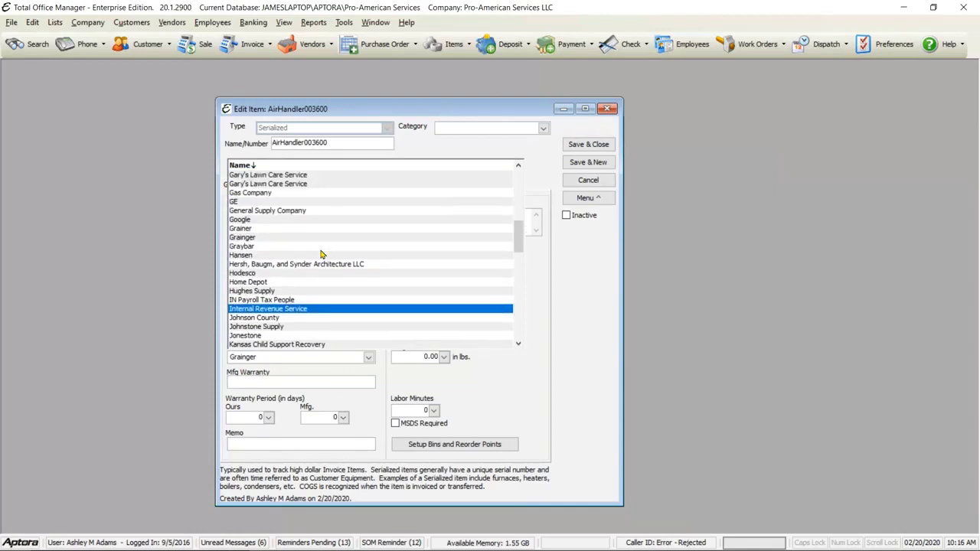
{"action": "scroll", "coordinate": [322, 254], "scroll_direction": "up", "scroll_amount": 10}
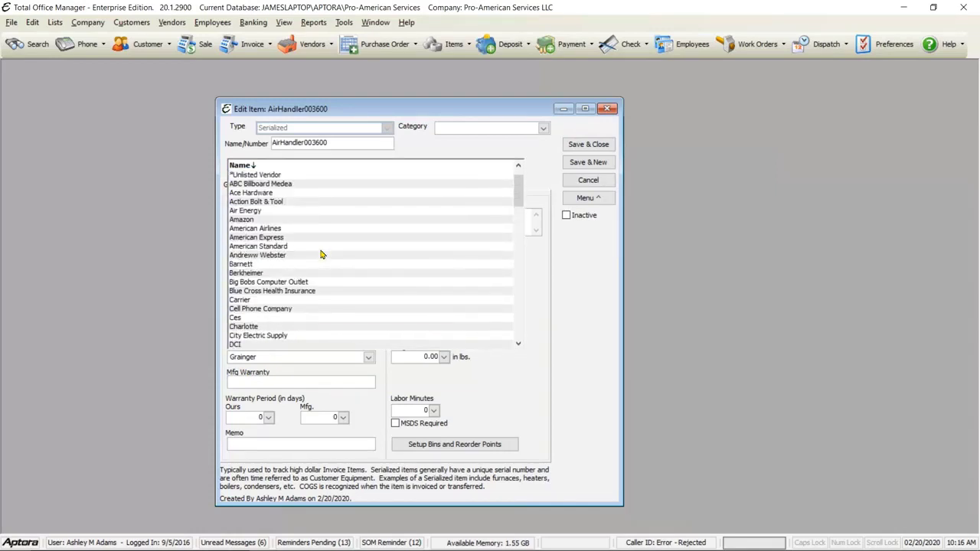
{"action": "scroll", "coordinate": [321, 254], "scroll_direction": "up", "scroll_amount": 1}
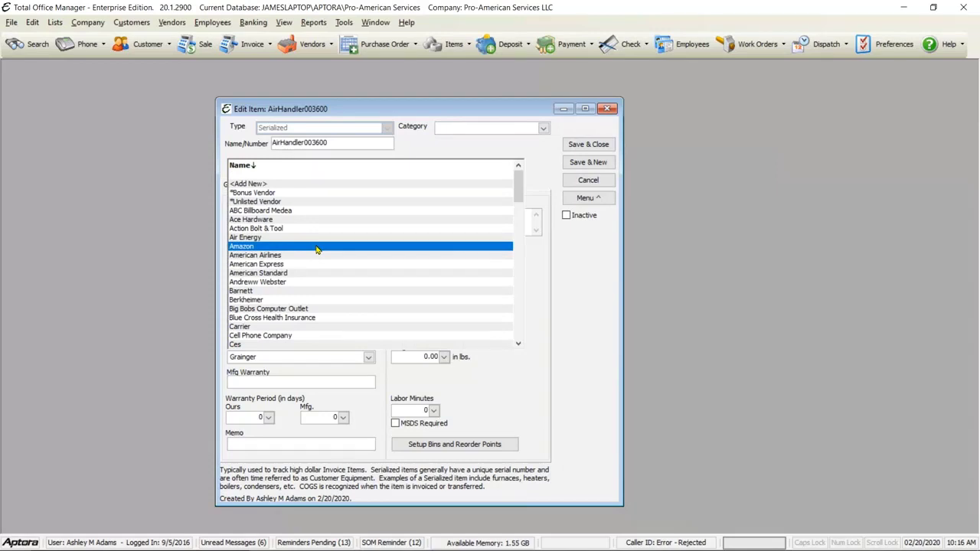
{"action": "left_click", "coordinate": [268, 186]}
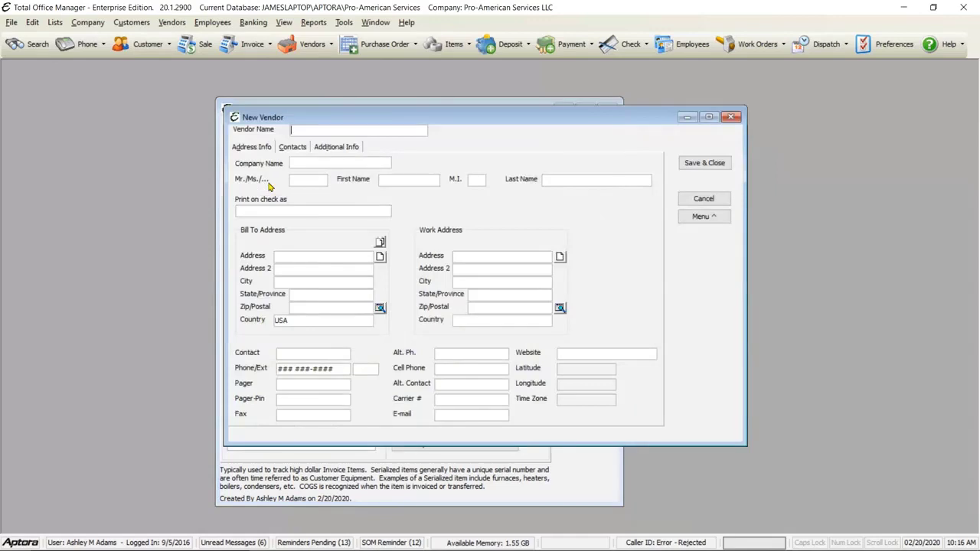
{"action": "type", "text": "Amana"}
{"action": "left_click", "coordinate": [699, 164]}
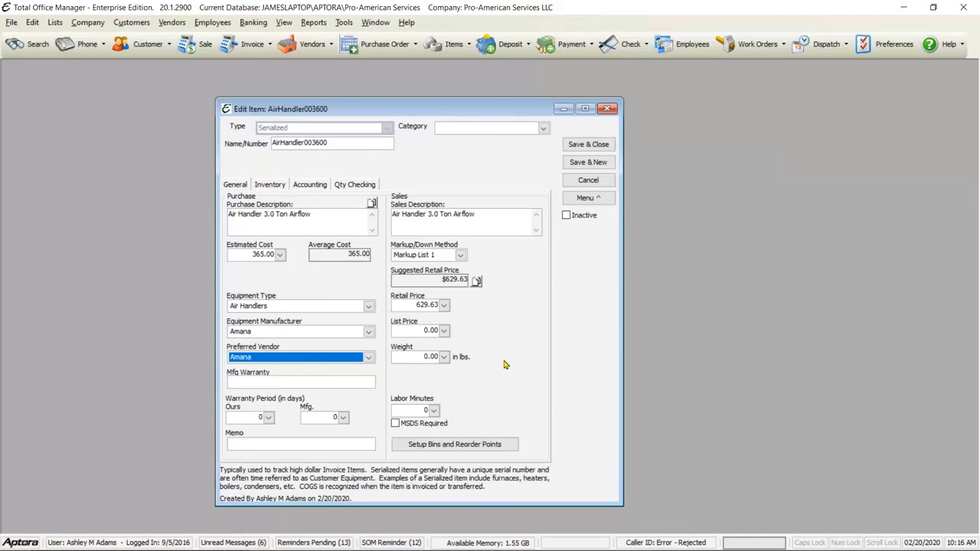
Set the reorder point in the air handler item's inventory details to 1.
{"action": "left_click", "coordinate": [269, 186]}
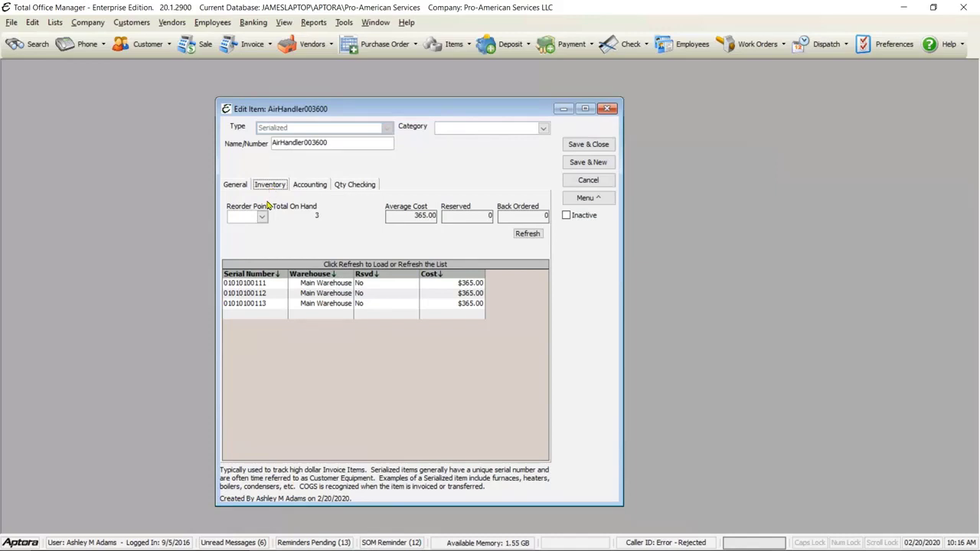
{"action": "left_click", "coordinate": [261, 217]}
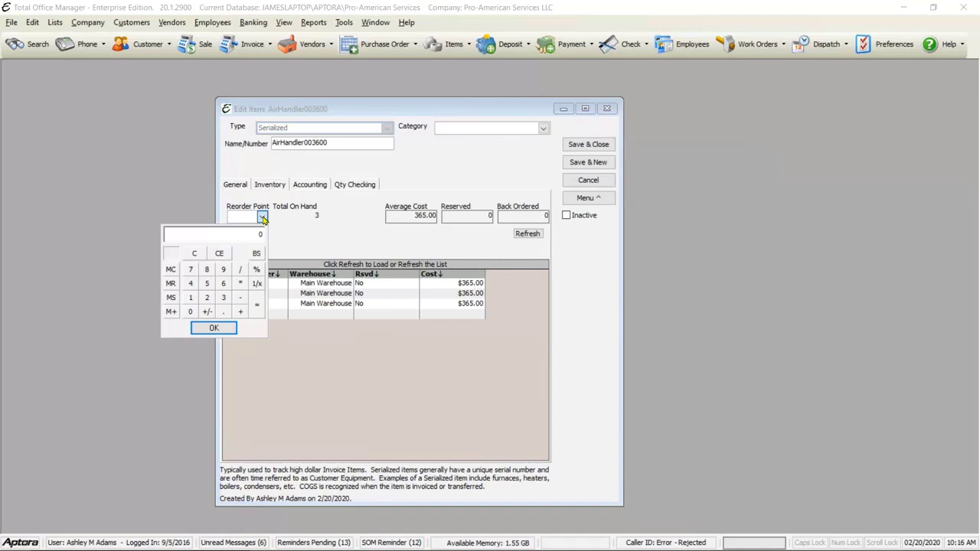
{"action": "left_click", "coordinate": [191, 298]}
{"action": "left_click", "coordinate": [214, 327]}
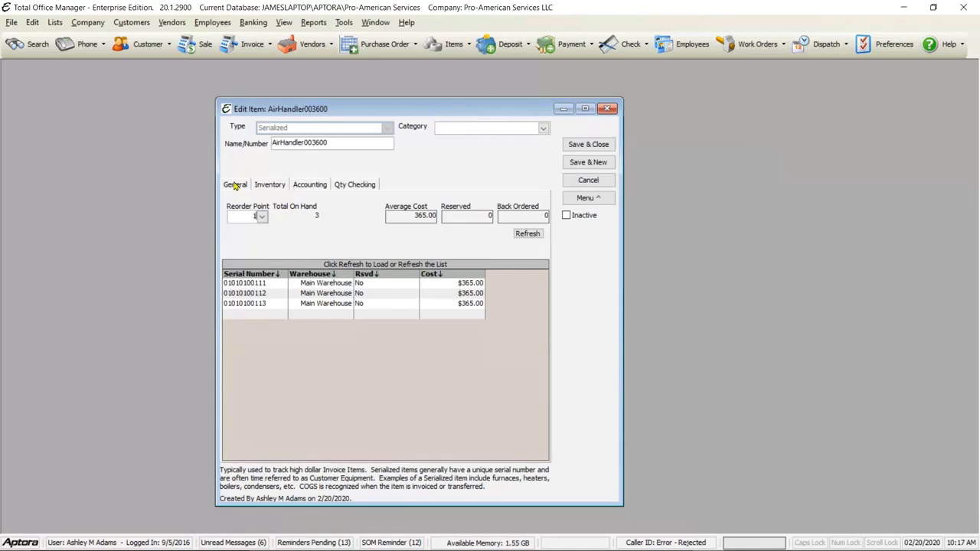
Open the item's bins and reorder points setup and give Main Warehouse a minimum on hand of 1 and a maximum of 5.
{"action": "left_click", "coordinate": [236, 186]}
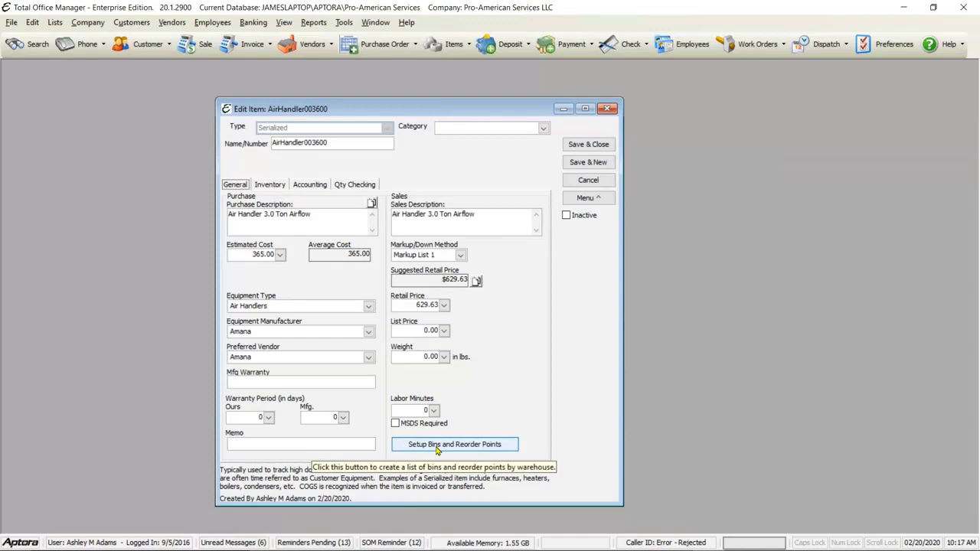
{"action": "left_click", "coordinate": [277, 186]}
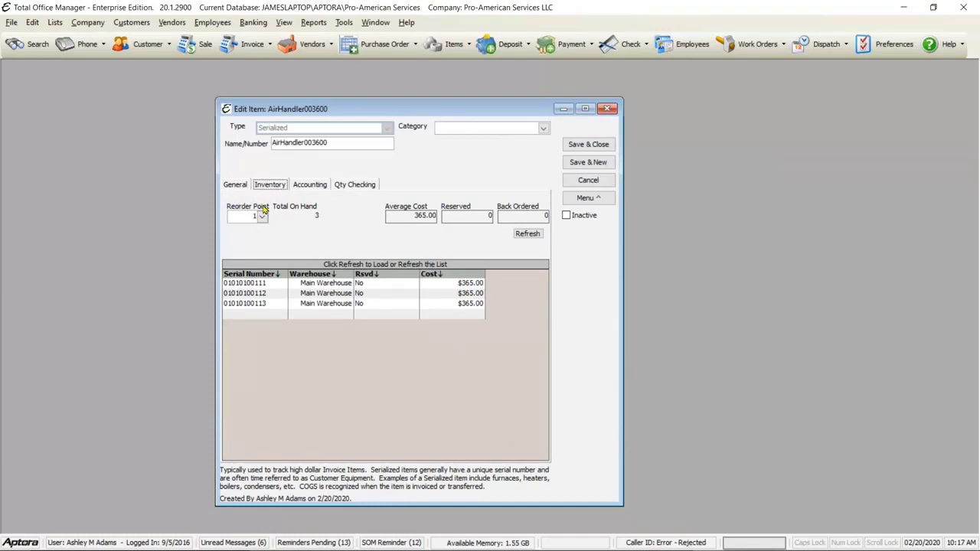
{"action": "mouse_move", "coordinate": [264, 209]}
{"action": "left_click", "coordinate": [236, 185]}
{"action": "left_click", "coordinate": [424, 447]}
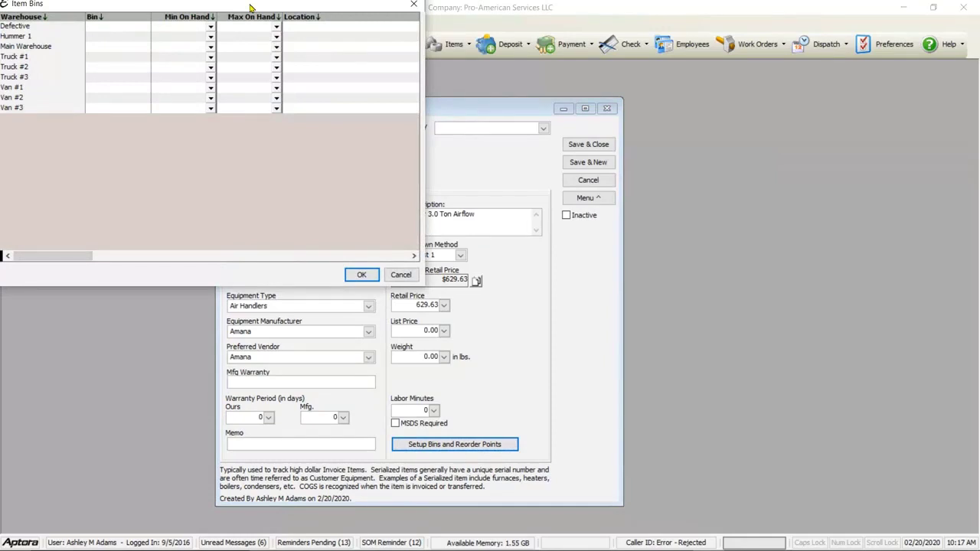
{"action": "left_click_drag", "start_coordinate": [249, 7], "coordinate": [470, 242]}
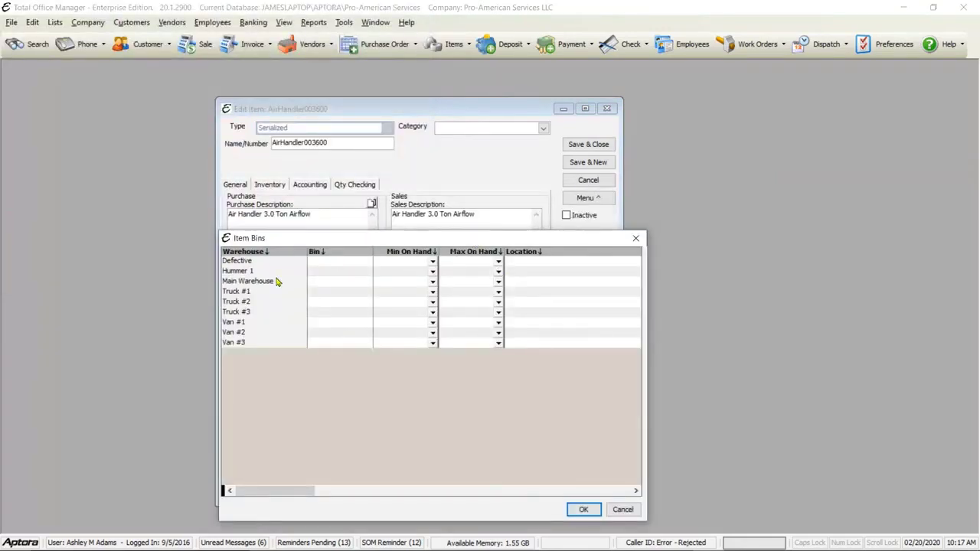
{"action": "left_click", "coordinate": [412, 282]}
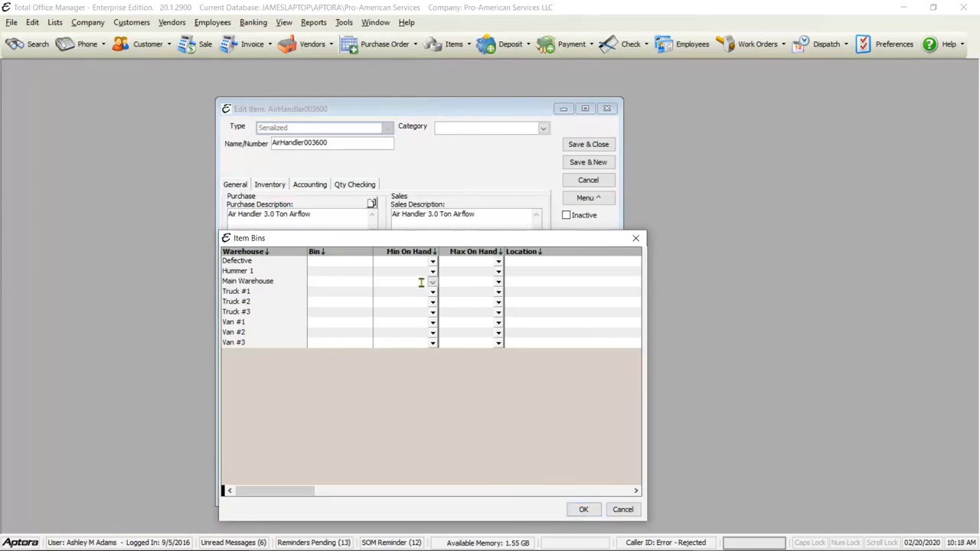
{"action": "type", "text": "1"}
{"action": "left_click", "coordinate": [480, 283]}
{"action": "type", "text": "5"}
{"action": "left_click", "coordinate": [519, 284]}
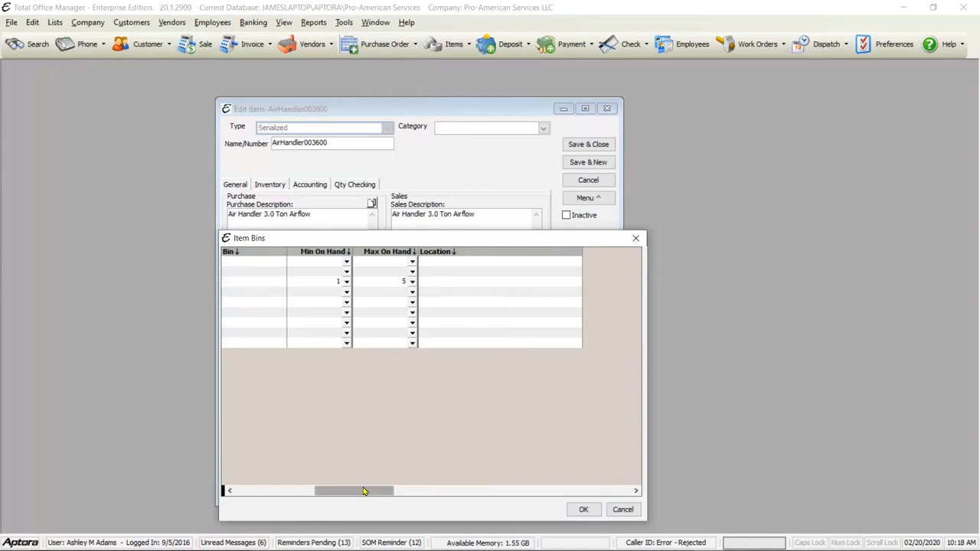
{"action": "left_click_drag", "start_coordinate": [364, 490], "coordinate": [285, 491]}
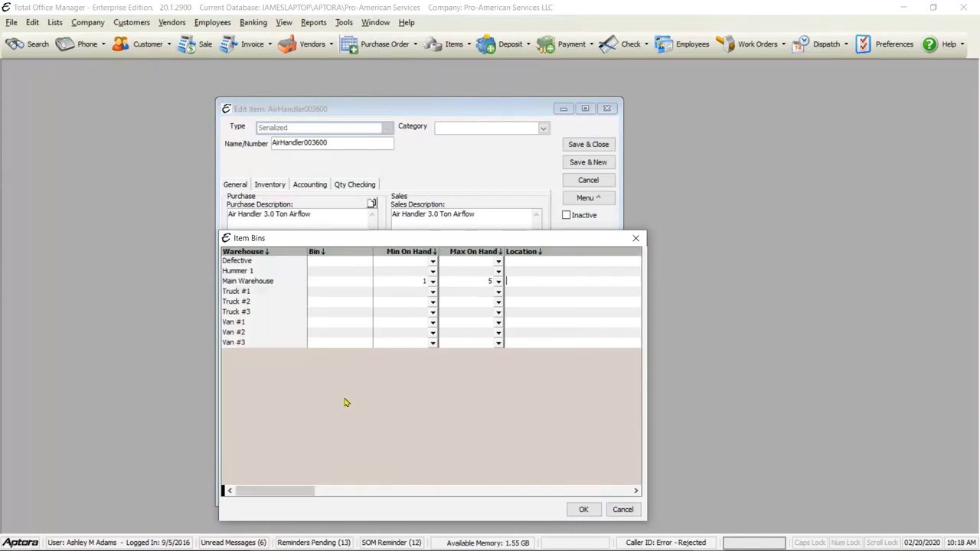
Change the Main Warehouse minimum on hand to 2 in the item bins.
{"action": "left_click", "coordinate": [414, 282]}
{"action": "type", "text": "2"}
{"action": "key", "text": "Tab"}
{"action": "left_click", "coordinate": [477, 282]}
{"action": "left_click", "coordinate": [535, 286]}
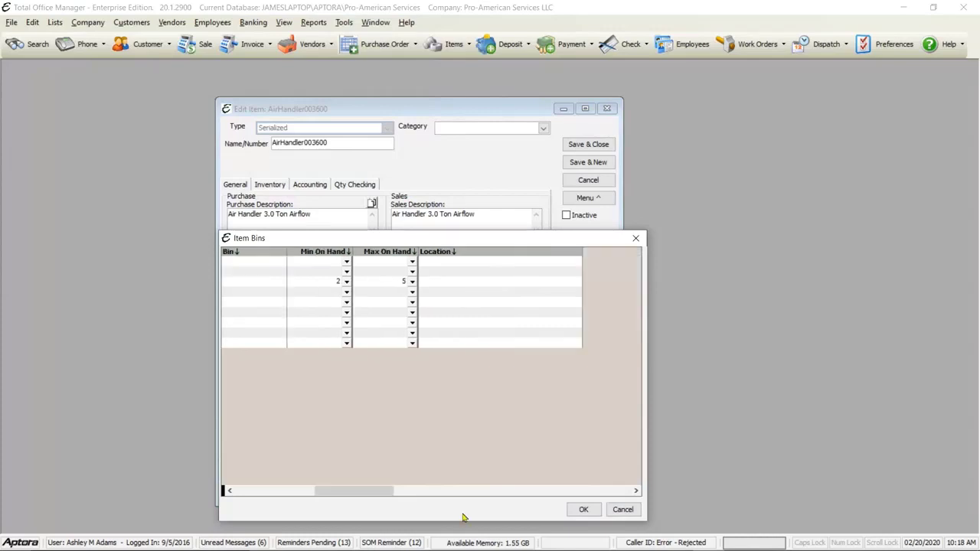
{"action": "left_click_drag", "start_coordinate": [368, 495], "coordinate": [282, 493]}
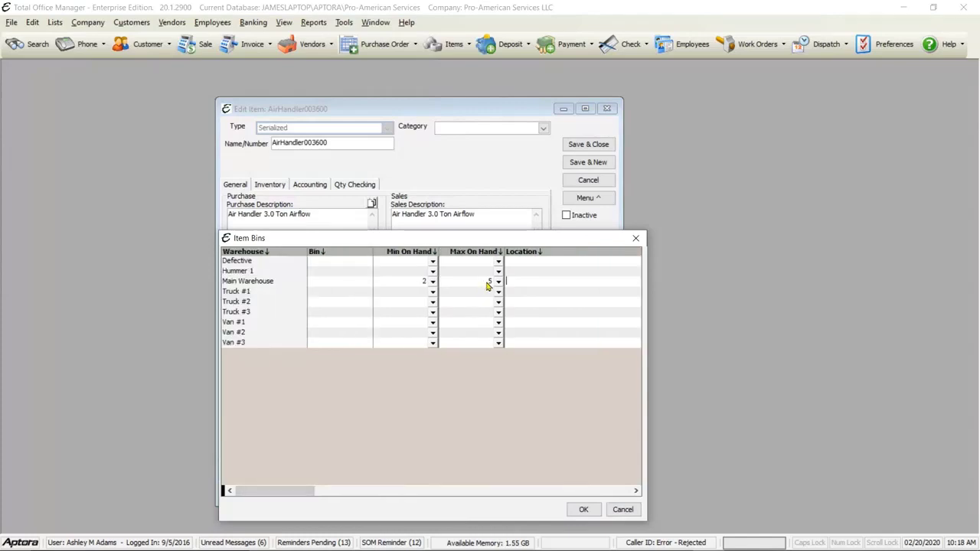
Accept the item bin settings and agree to update the item's reorder point from the minimum on hand.
{"action": "key", "text": "ctrl"}
{"action": "key", "text": "ctrl"}
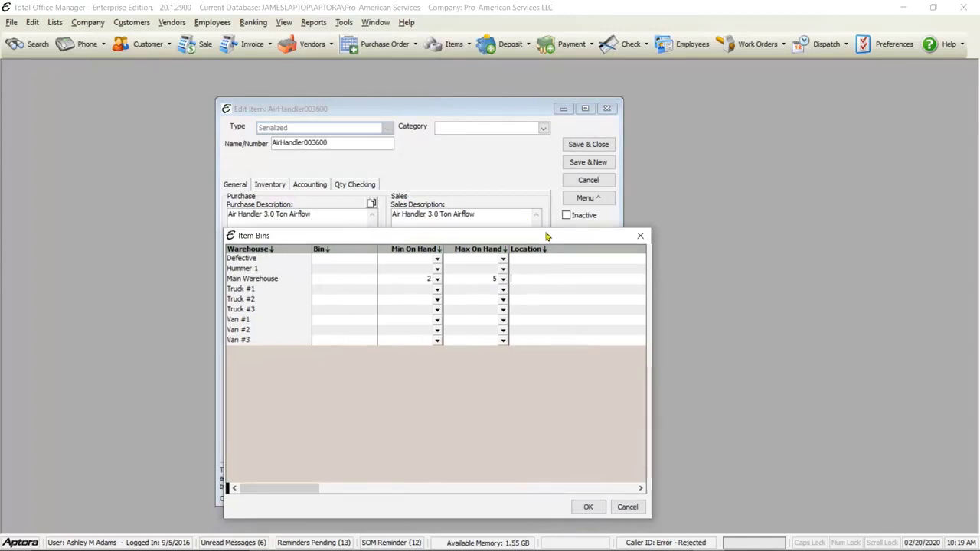
{"action": "left_click_drag", "start_coordinate": [539, 240], "coordinate": [673, 214]}
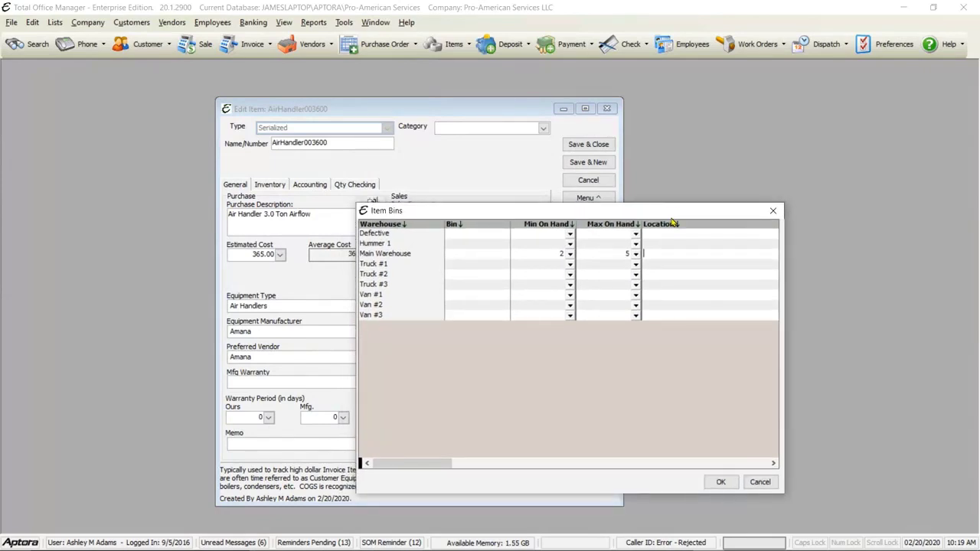
{"action": "left_click_drag", "start_coordinate": [671, 212], "coordinate": [656, 217]}
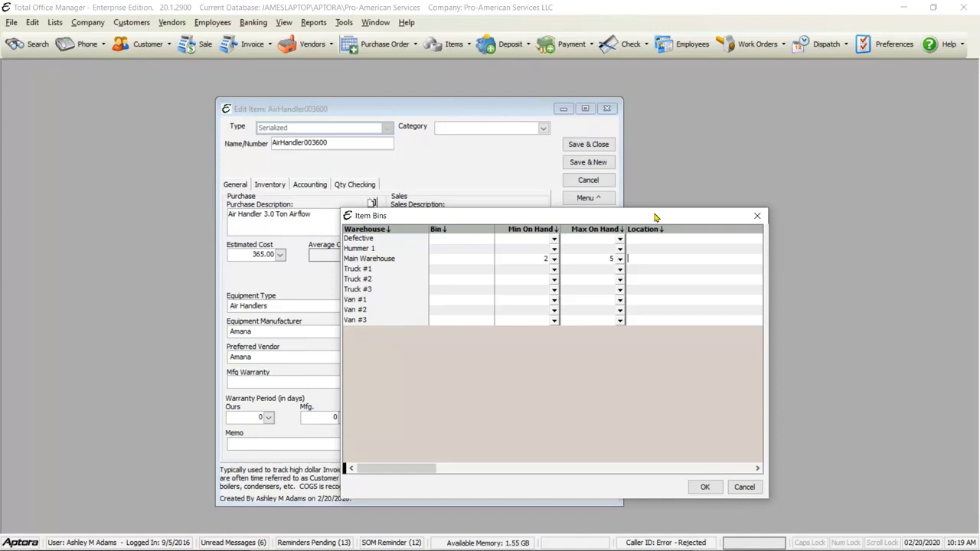
{"action": "left_click", "coordinate": [705, 488]}
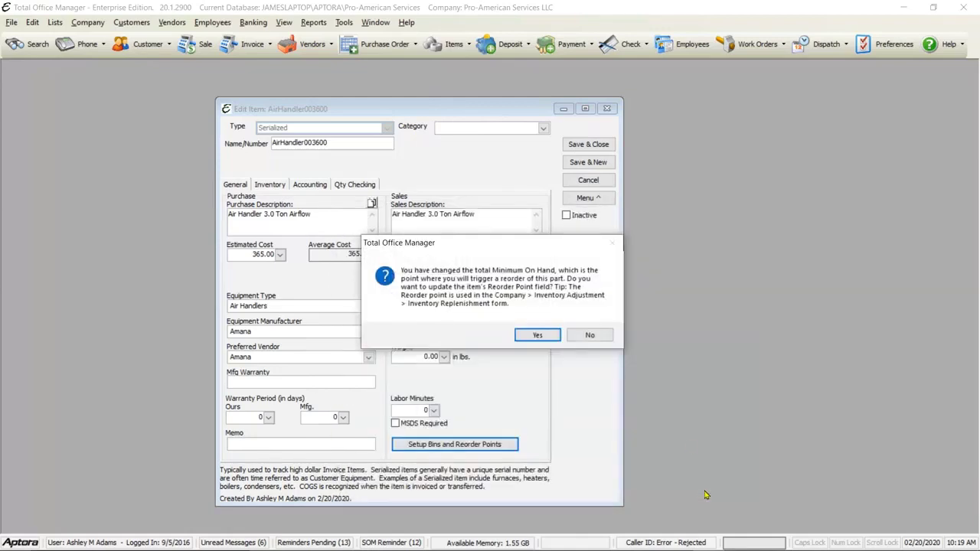
{"action": "left_click", "coordinate": [538, 336]}
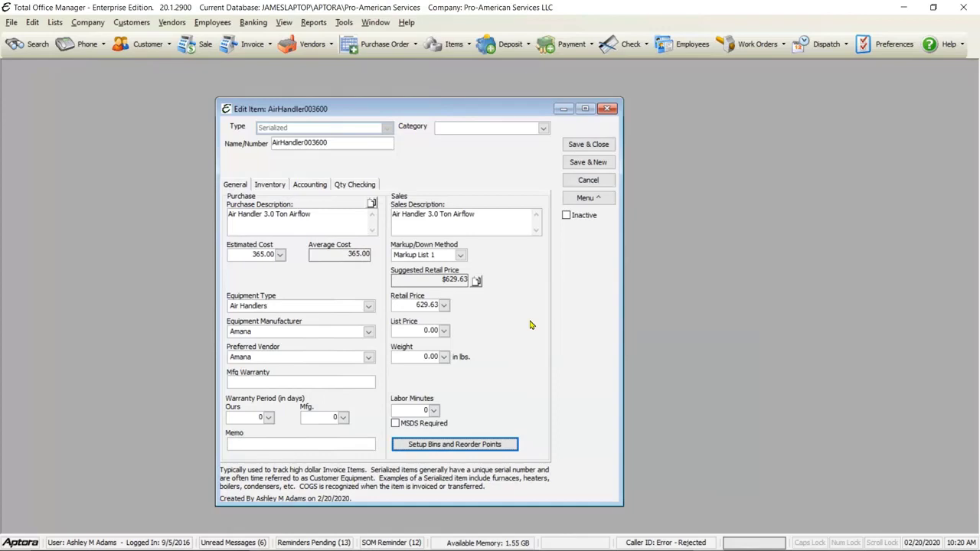
Review the item's reorder point, total on hand, reserved and back ordered quantities in its inventory details.
{"action": "left_click", "coordinate": [274, 186]}
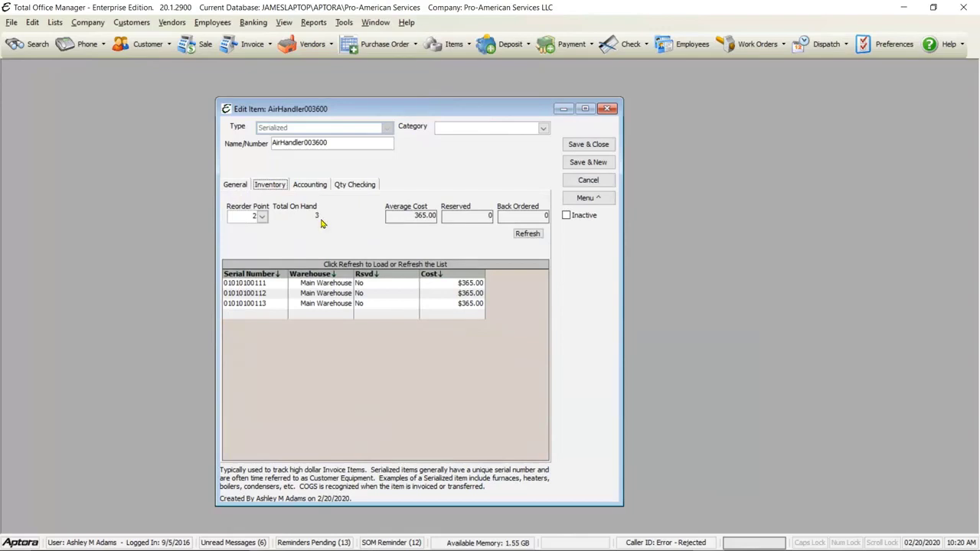
{"action": "mouse_move", "coordinate": [316, 215]}
{"action": "mouse_move", "coordinate": [525, 210]}
{"action": "mouse_move", "coordinate": [454, 210]}
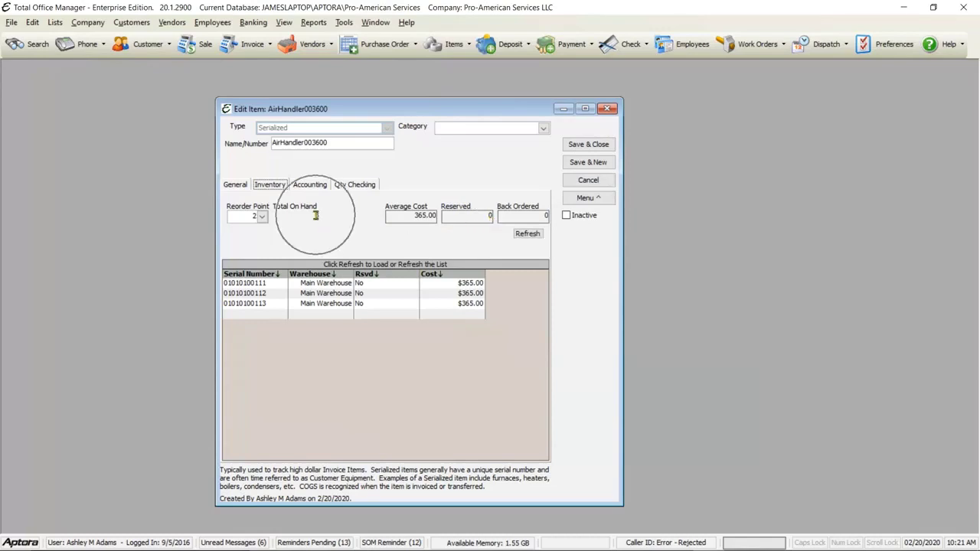
{"action": "key", "text": "ctrl"}
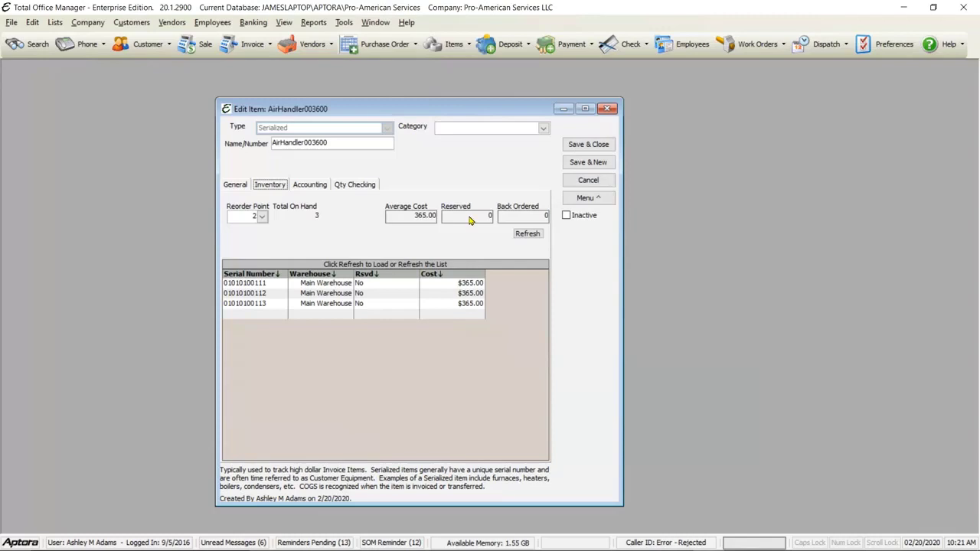
Start a new invoice and add the item AirHandler003600 below the diagnostic fee line.
{"action": "left_click", "coordinate": [245, 40]}
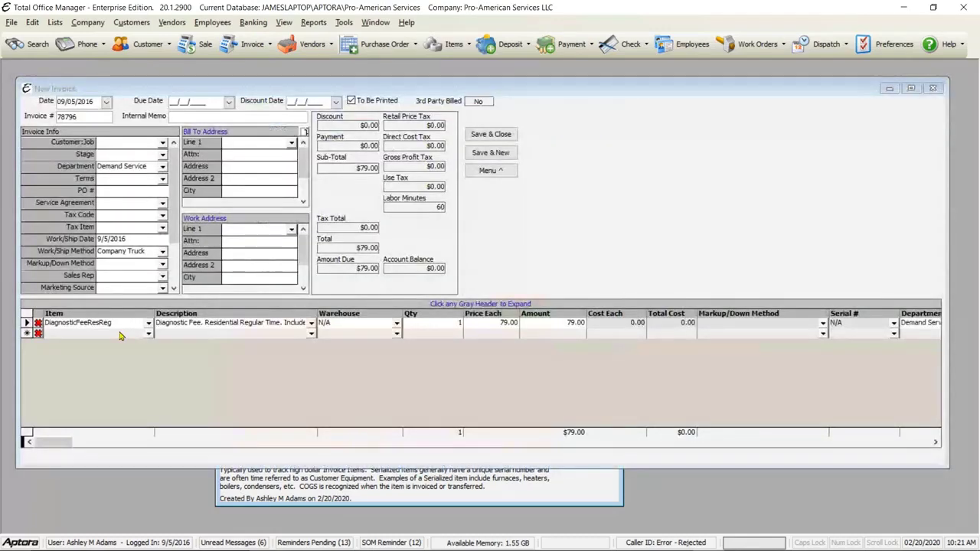
{"action": "left_click", "coordinate": [119, 333]}
{"action": "type", "text": "ai"}
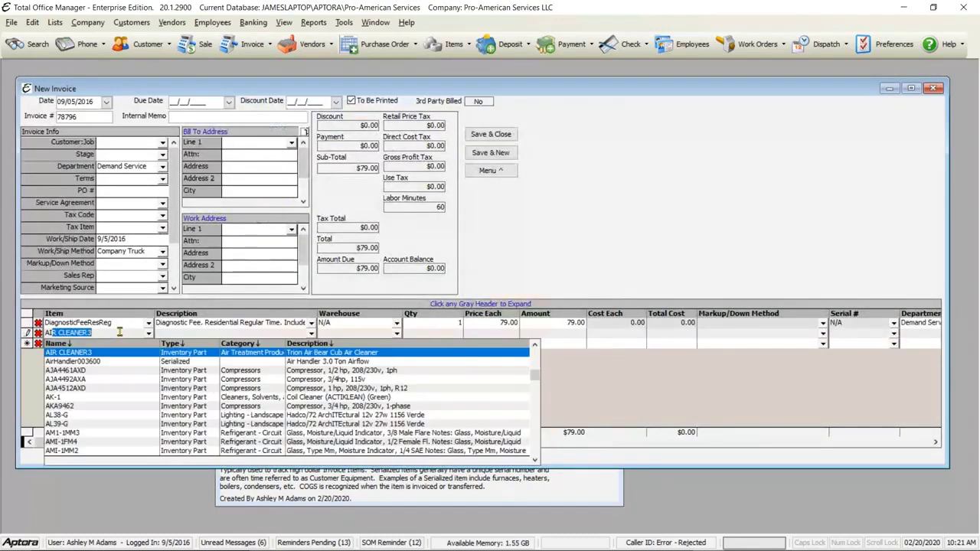
{"action": "type", "text": "rh"}
{"action": "left_click", "coordinate": [118, 353]}
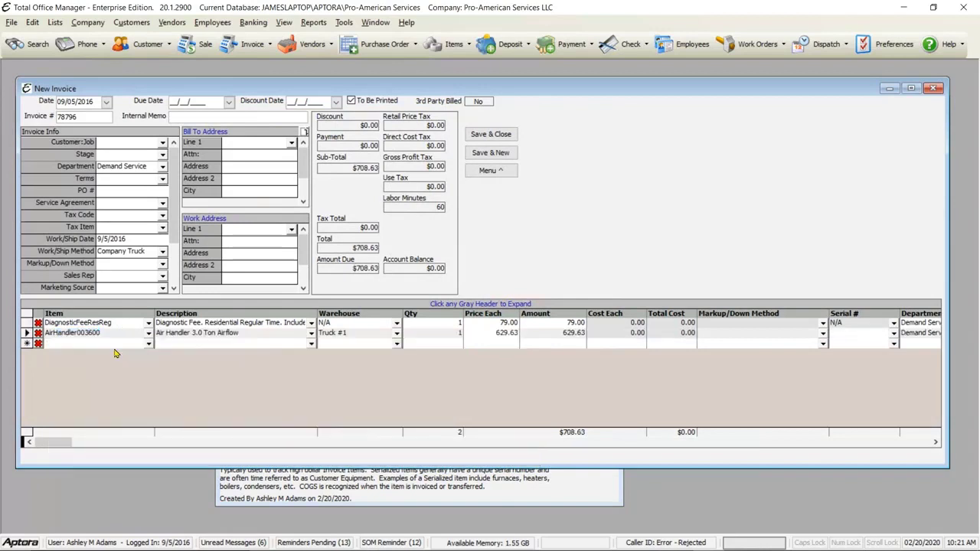
Check the air handler's available quantities by warehouse on its invoice line.
{"action": "left_click", "coordinate": [397, 334]}
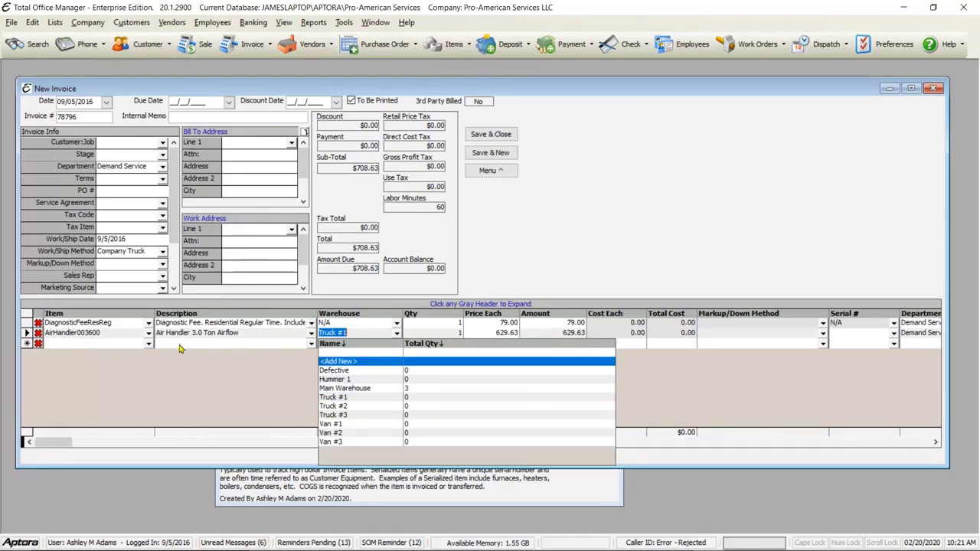
{"action": "left_click", "coordinate": [89, 344]}
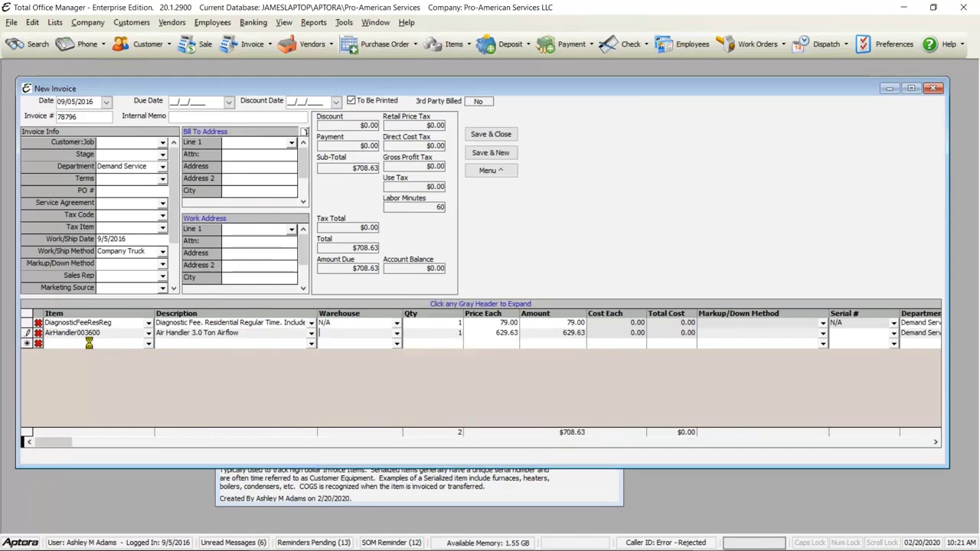
{"action": "left_click", "coordinate": [295, 135]}
Add the refrigerant item R404A324 as the next line of the invoice.
{"action": "left_click", "coordinate": [101, 343]}
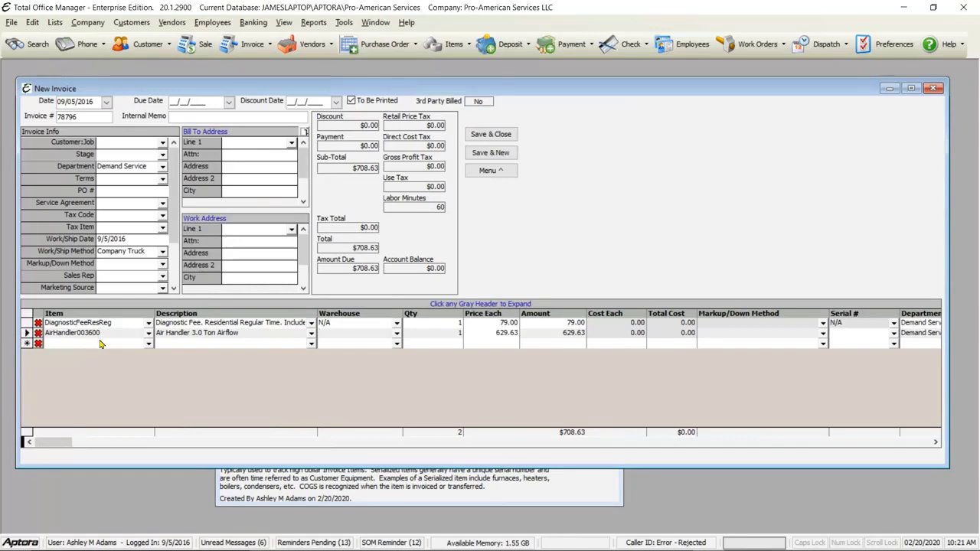
{"action": "type", "text": "R404A324"}
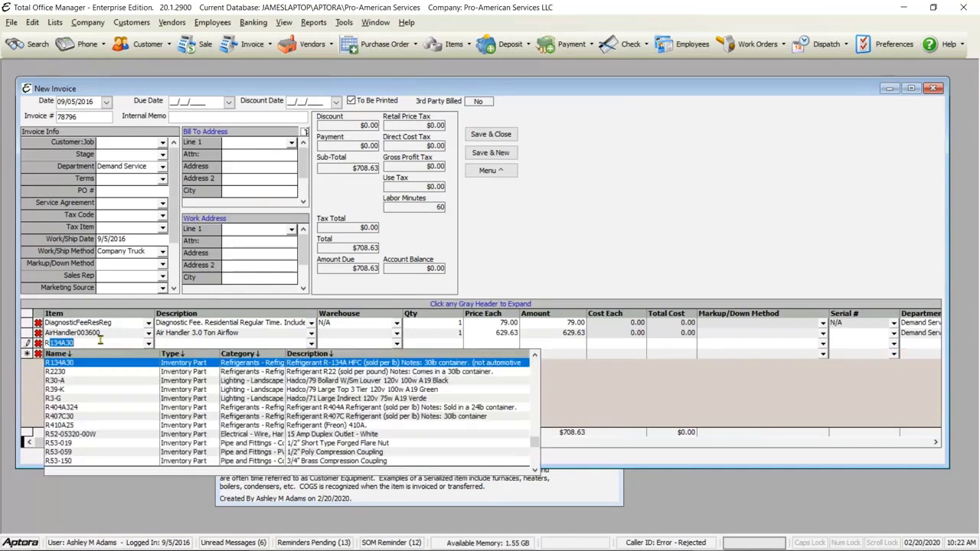
{"action": "key", "text": "Tab"}
{"action": "key", "text": "Tab"}
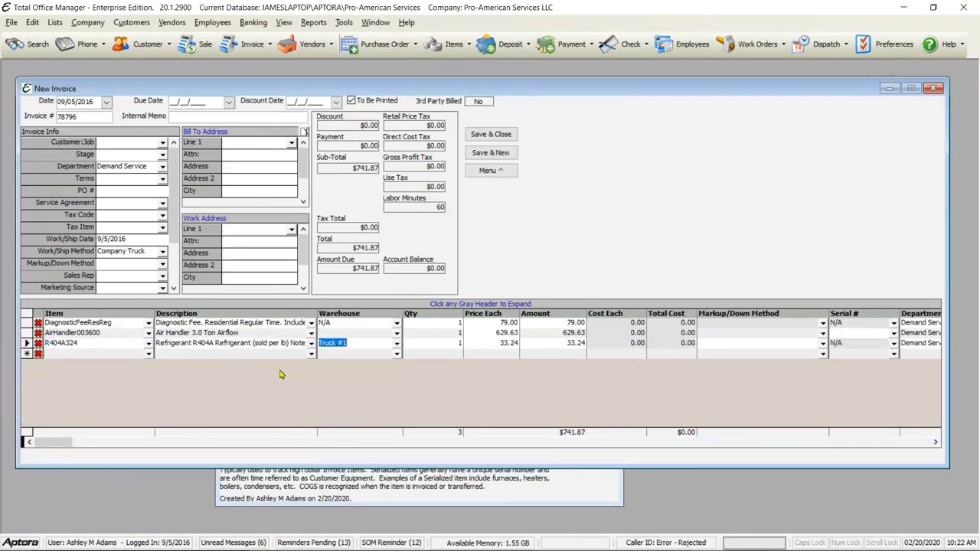
Check the refrigerant's transaction-date and total quantities by warehouse, and select the invoice date.
{"action": "left_click", "coordinate": [397, 345]}
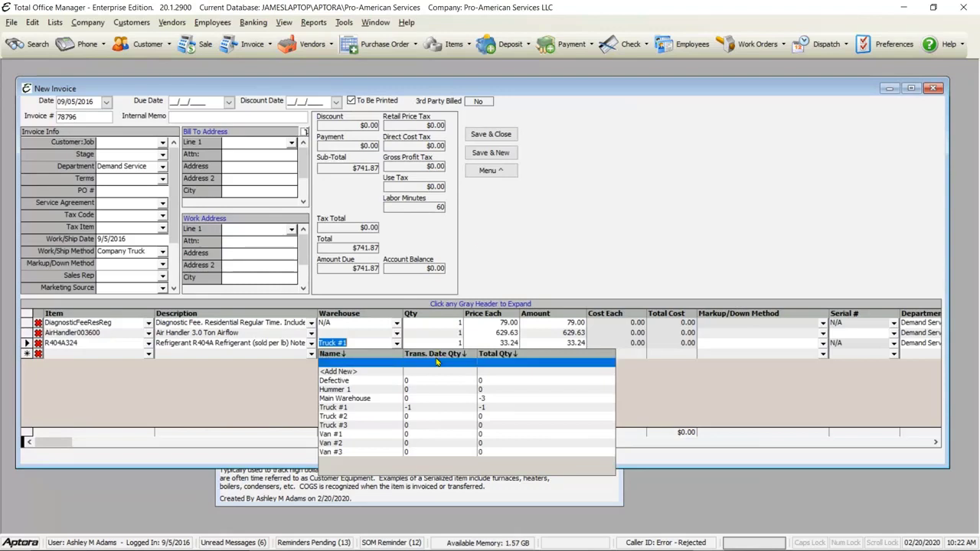
{"action": "left_click", "coordinate": [477, 240]}
{"action": "double_click", "coordinate": [87, 103]}
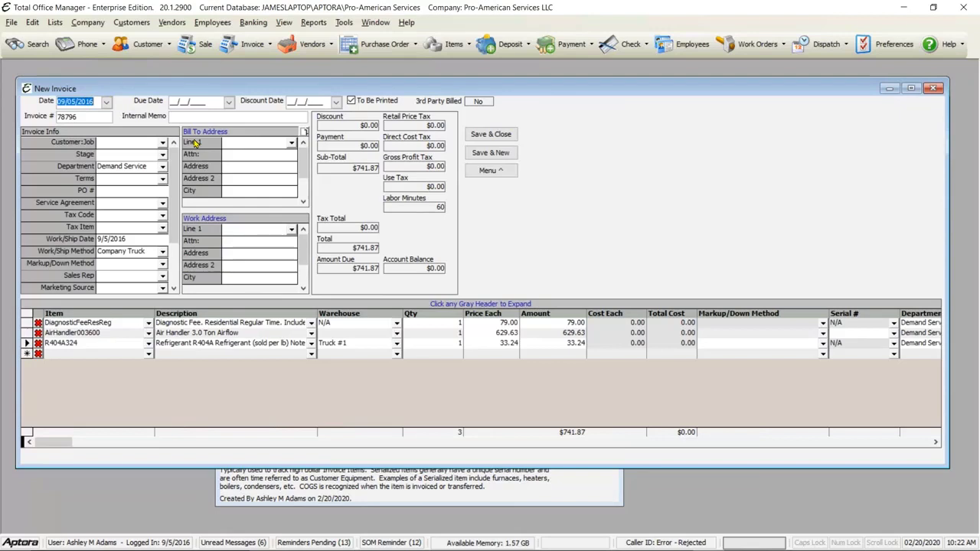
Set the invoice date to 02/02/2020 and recheck the R404A324 refrigerant's transaction-date and total quantities by warehouse.
{"action": "type", "text": "02/02/2020"}
{"action": "key", "text": "Tab"}
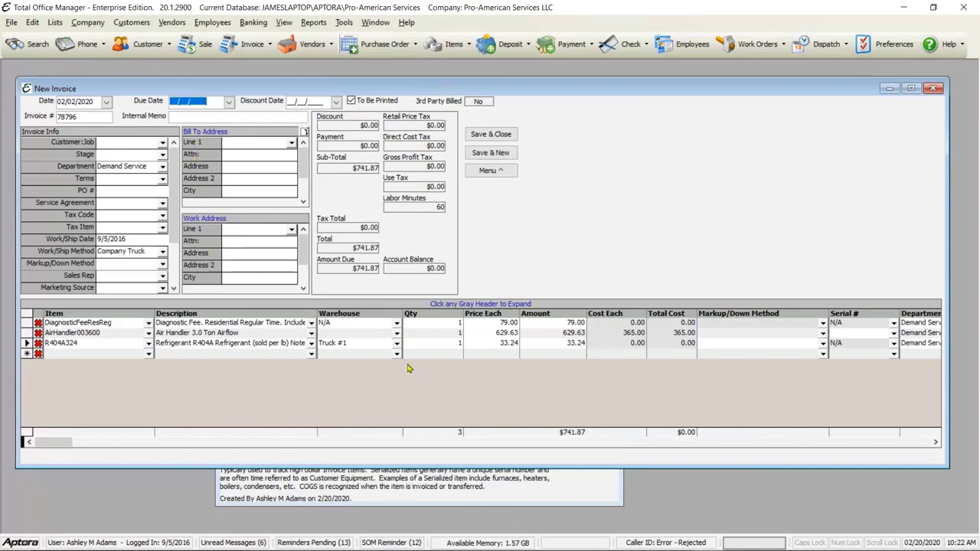
{"action": "left_click", "coordinate": [397, 343]}
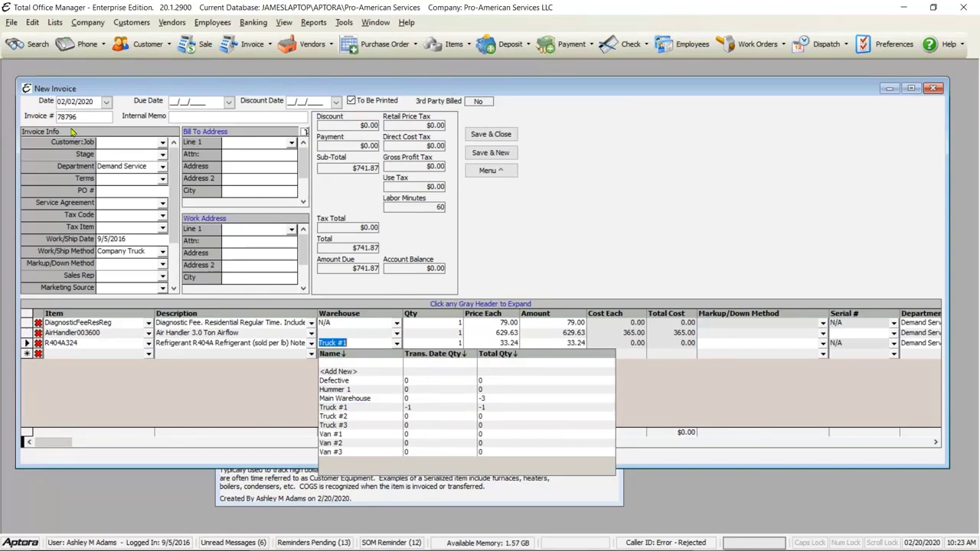
{"action": "left_click", "coordinate": [89, 102]}
{"action": "left_click", "coordinate": [88, 102]}
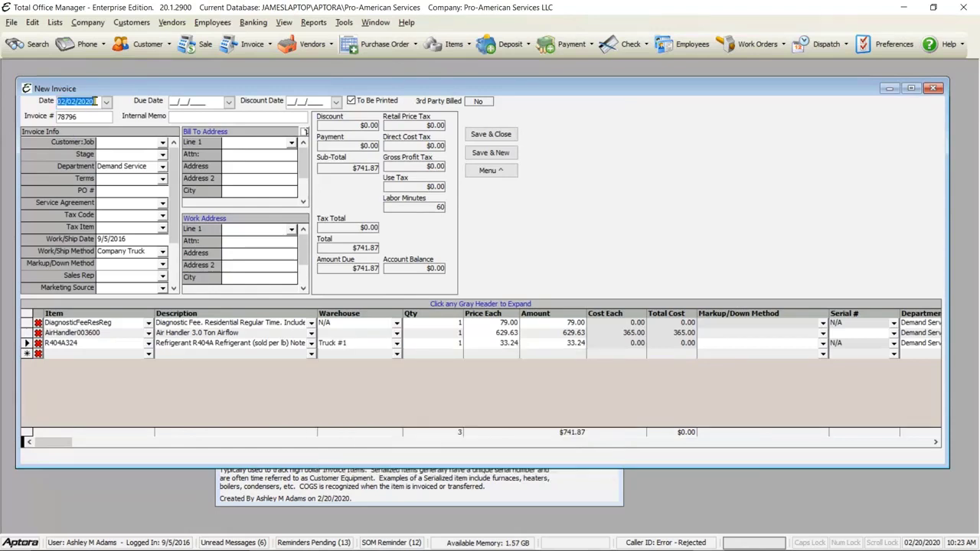
{"action": "left_click", "coordinate": [93, 102]}
{"action": "left_click", "coordinate": [396, 348]}
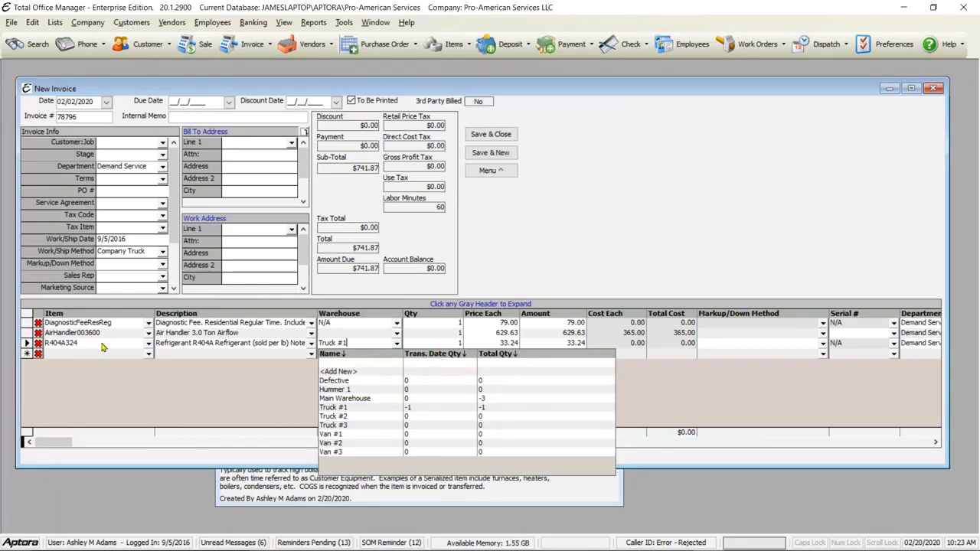
Change the refrigerant line's item to R410A25, dismiss its note and check its quantities by warehouse.
{"action": "left_click", "coordinate": [147, 347]}
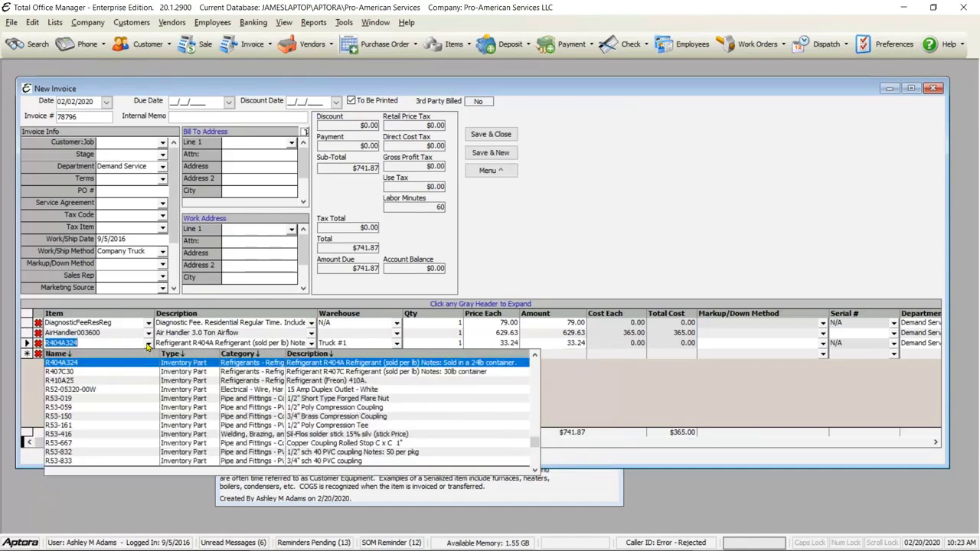
{"action": "scroll", "coordinate": [92, 379], "scroll_direction": "up", "scroll_amount": 1}
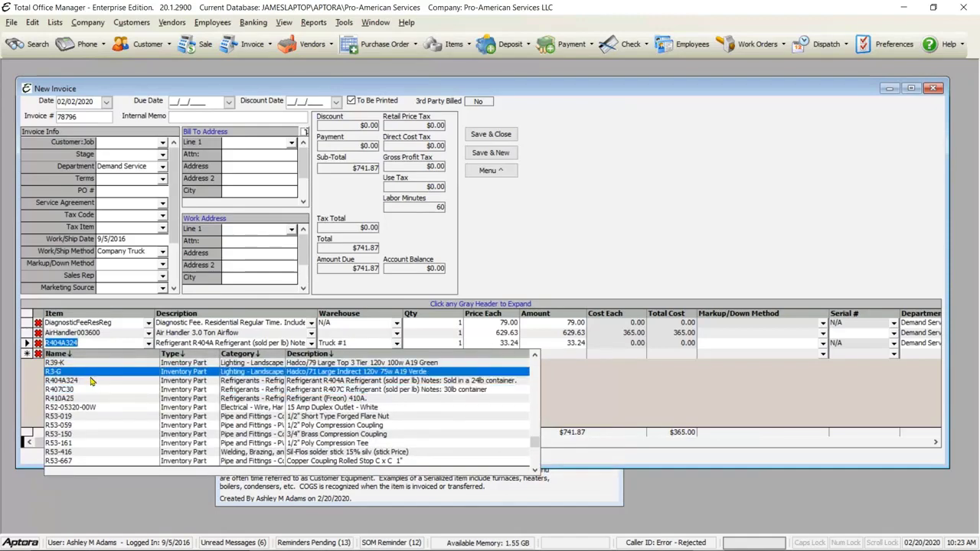
{"action": "left_click", "coordinate": [80, 397]}
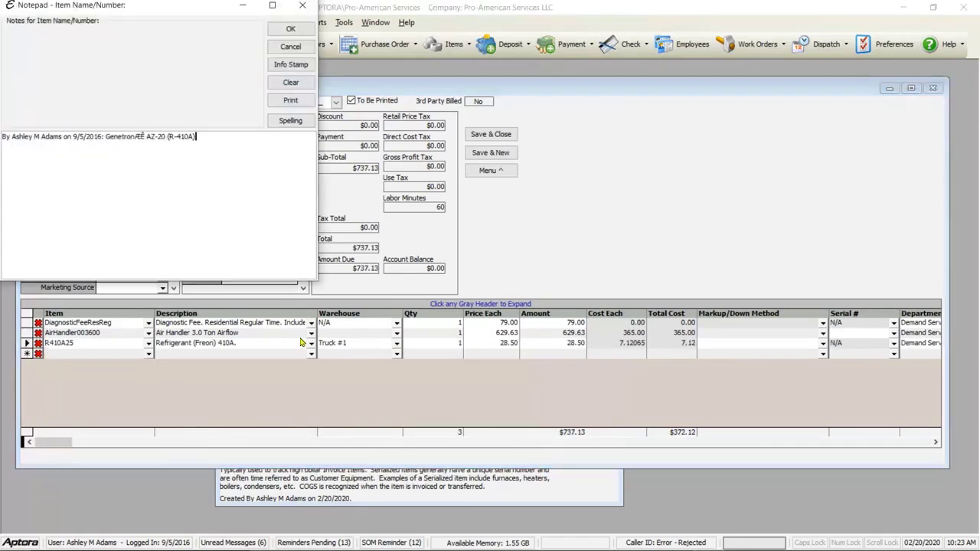
{"action": "key", "text": "Escape"}
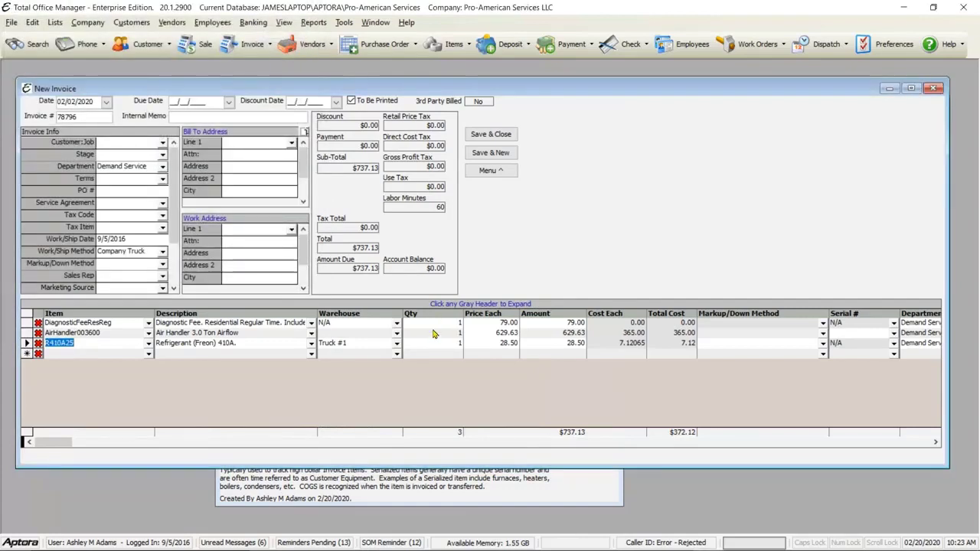
{"action": "left_click", "coordinate": [397, 343]}
{"action": "left_click", "coordinate": [396, 343]}
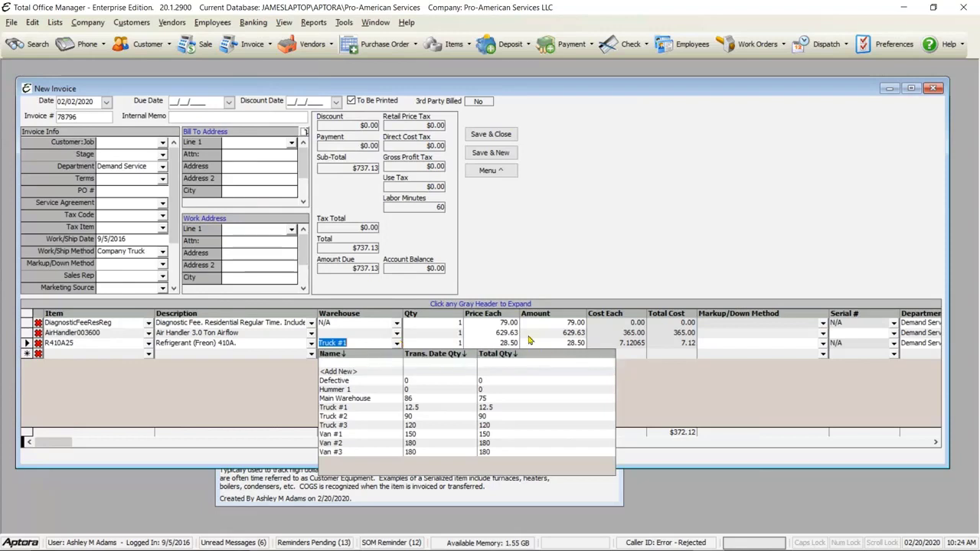
Close the new invoice without saving it.
{"action": "left_click", "coordinate": [529, 263]}
{"action": "left_click", "coordinate": [933, 88]}
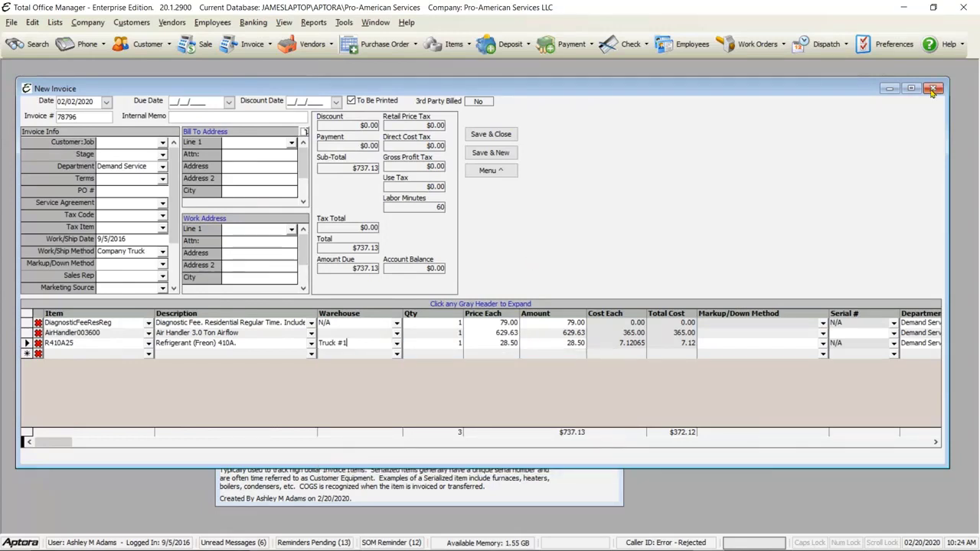
{"action": "left_click", "coordinate": [534, 336]}
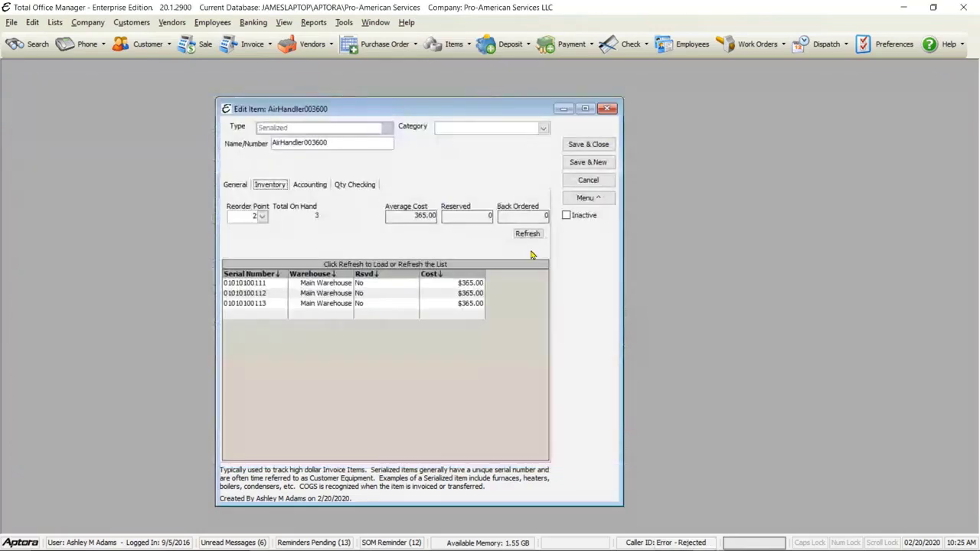
Refresh the air handler item's serial number list, and save and close the item.
{"action": "mouse_move", "coordinate": [475, 221]}
{"action": "left_click", "coordinate": [527, 234]}
{"action": "left_click", "coordinate": [528, 236]}
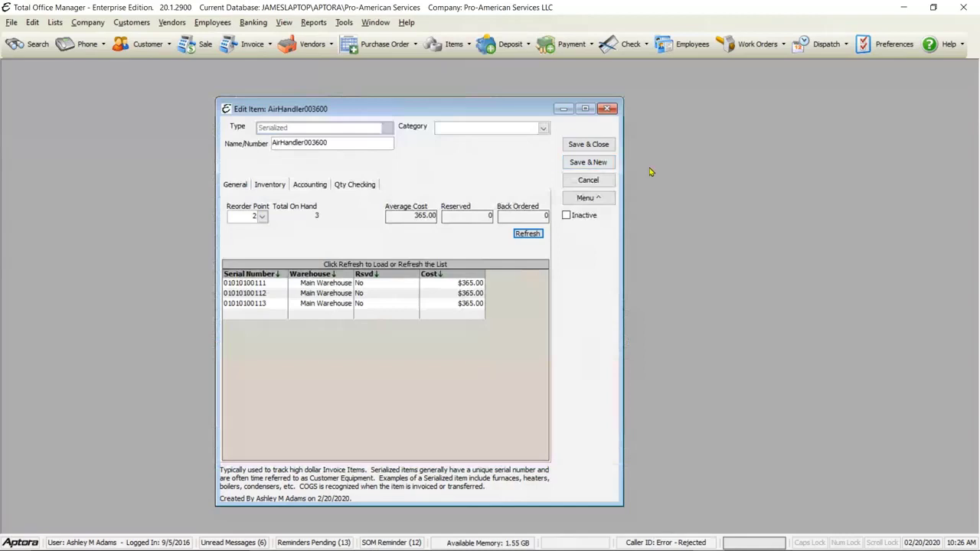
{"action": "left_click", "coordinate": [592, 146]}
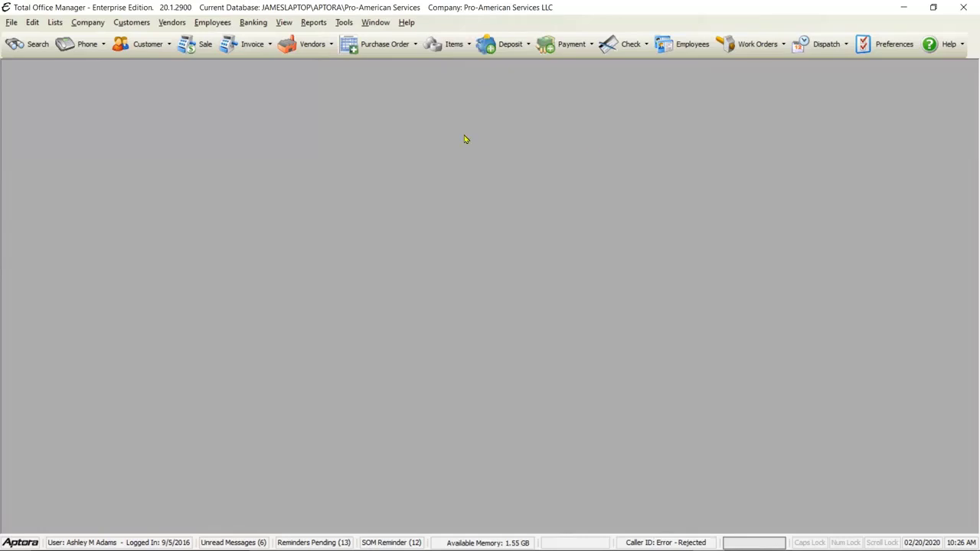
Open the list of serialized item inventory adjustments and widen its window.
{"action": "left_click", "coordinate": [86, 23]}
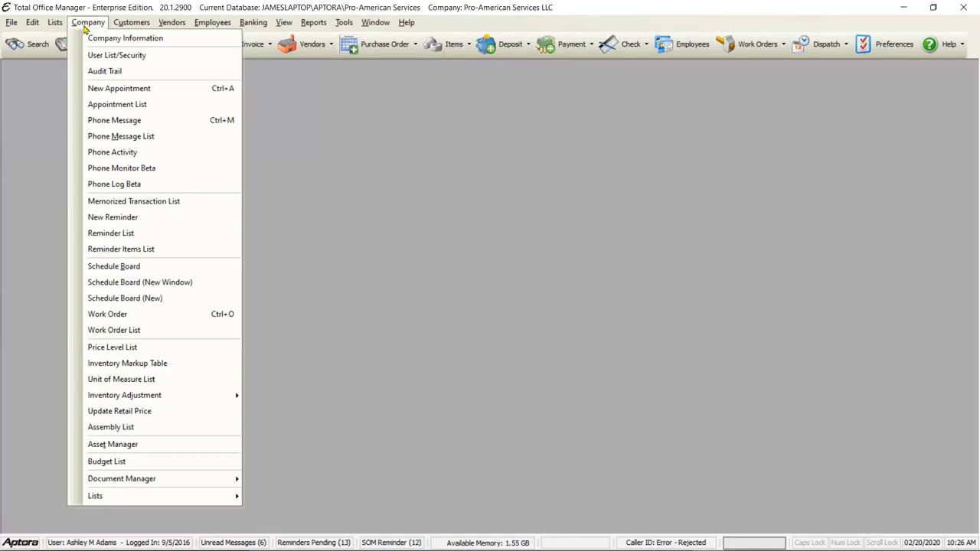
{"action": "mouse_move", "coordinate": [136, 25]}
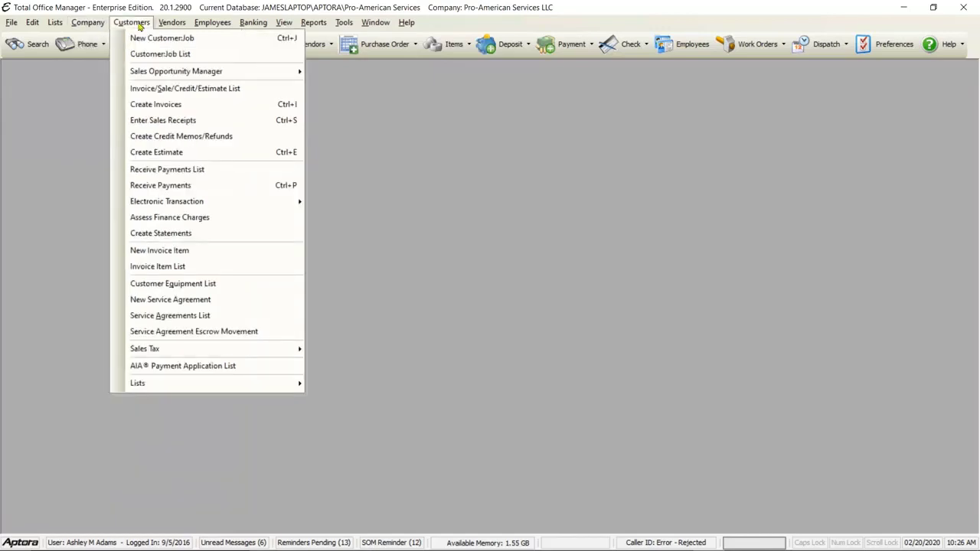
{"action": "mouse_move", "coordinate": [178, 27]}
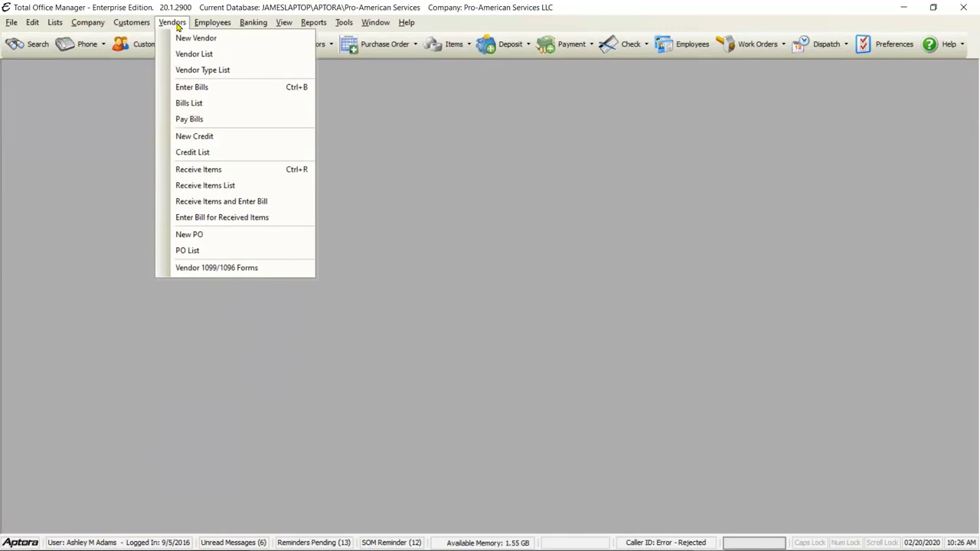
{"action": "mouse_move", "coordinate": [85, 24]}
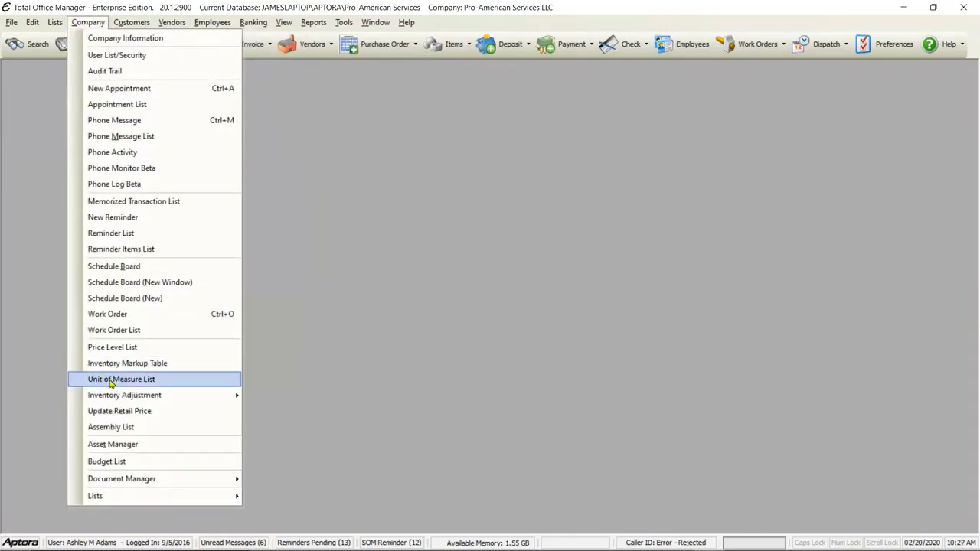
{"action": "mouse_move", "coordinate": [115, 399]}
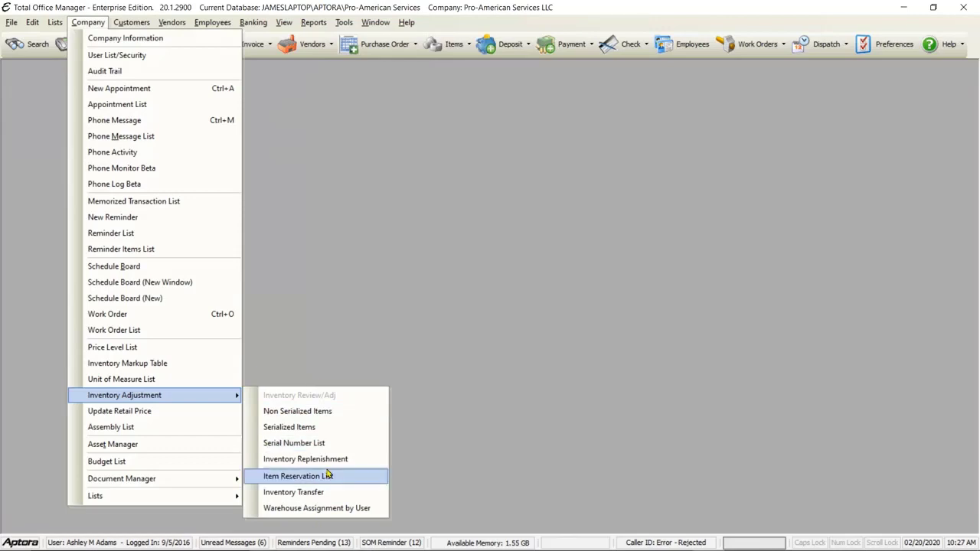
{"action": "left_click", "coordinate": [281, 428]}
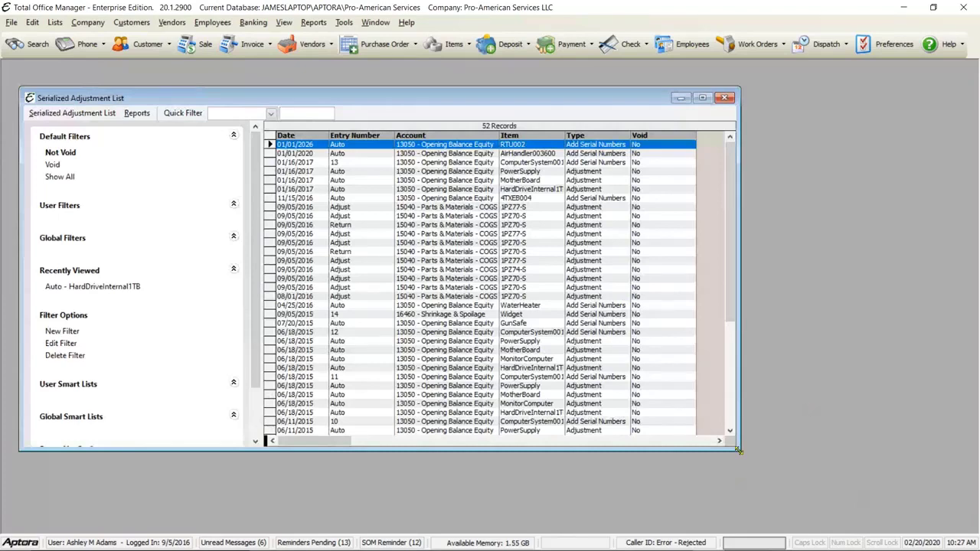
{"action": "left_click_drag", "start_coordinate": [739, 451], "coordinate": [917, 444]}
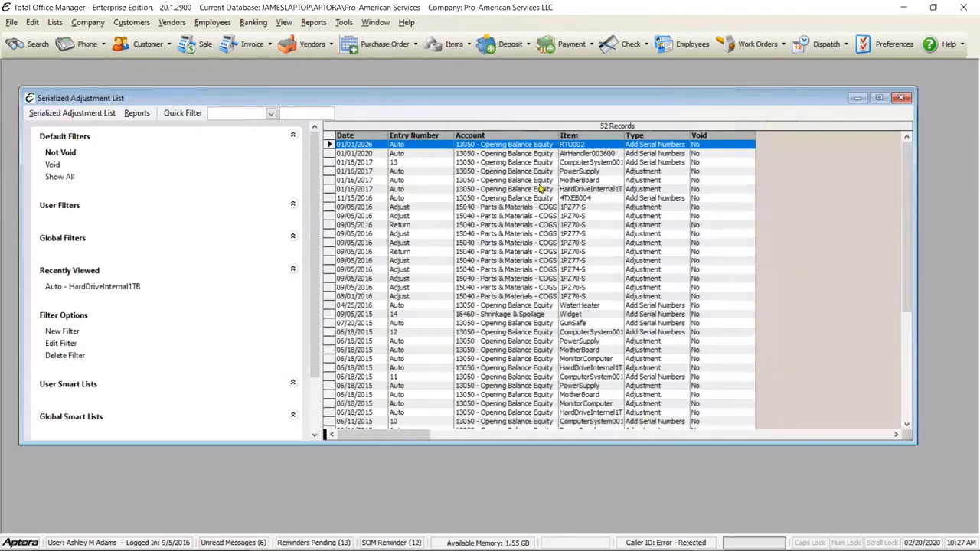
Select the AirHandler003600 entry in the adjustment list and widen the Account column to show full account names.
{"action": "left_click", "coordinate": [551, 153]}
{"action": "left_click_drag", "start_coordinate": [558, 135], "coordinate": [585, 134]}
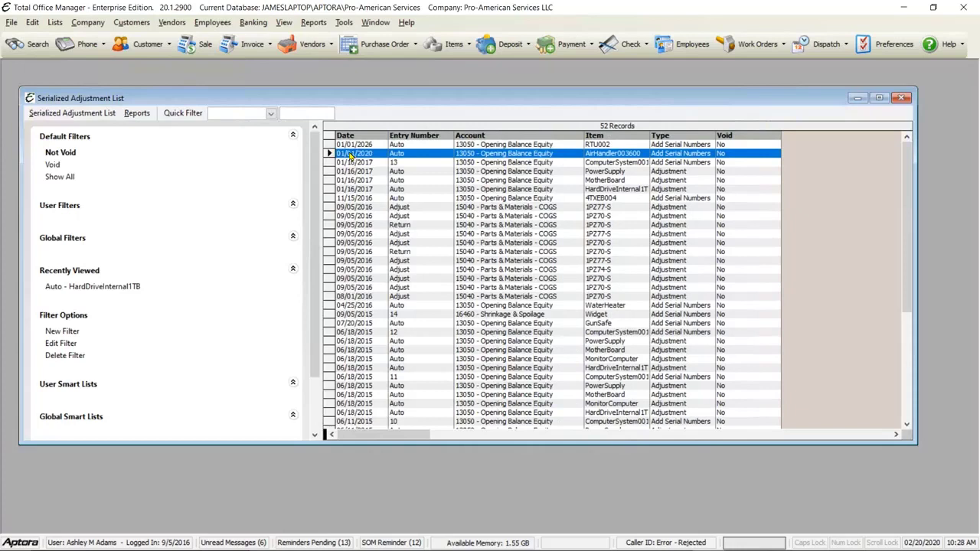
{"action": "left_click", "coordinate": [398, 156]}
Open the chart of accounts and filter it by account number 13050.
{"action": "left_click", "coordinate": [254, 23]}
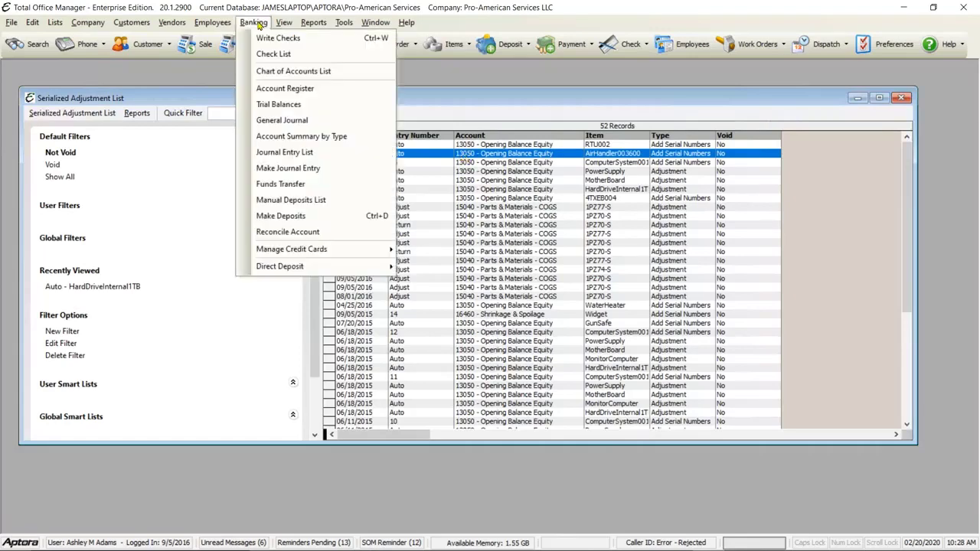
{"action": "left_click", "coordinate": [276, 72]}
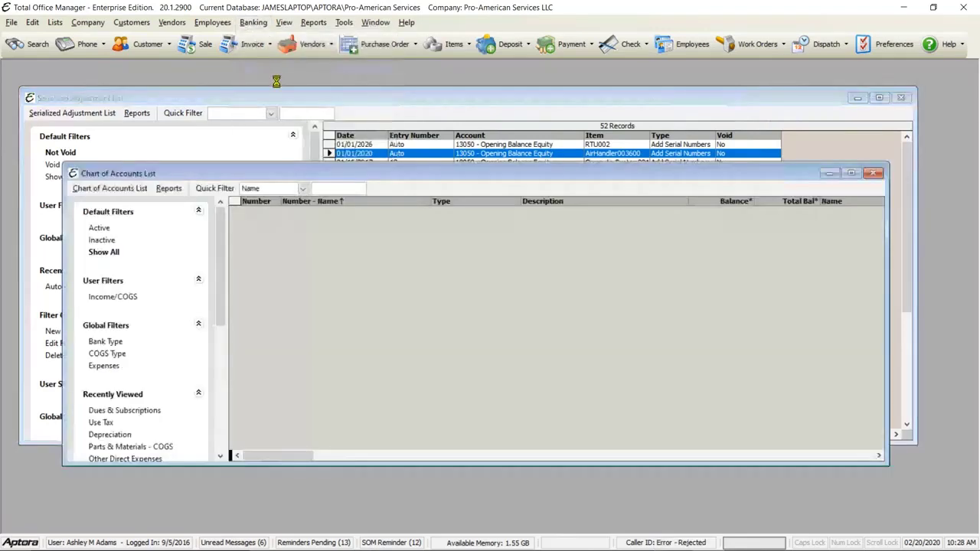
{"action": "left_click", "coordinate": [302, 188]}
{"action": "left_click", "coordinate": [270, 253]}
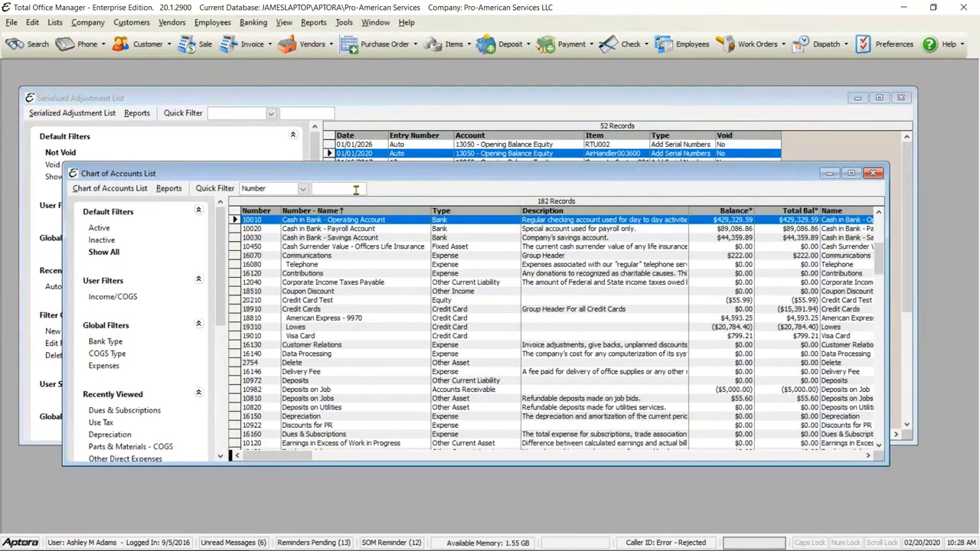
{"action": "type", "text": "13050"}
{"action": "key", "text": "Return"}
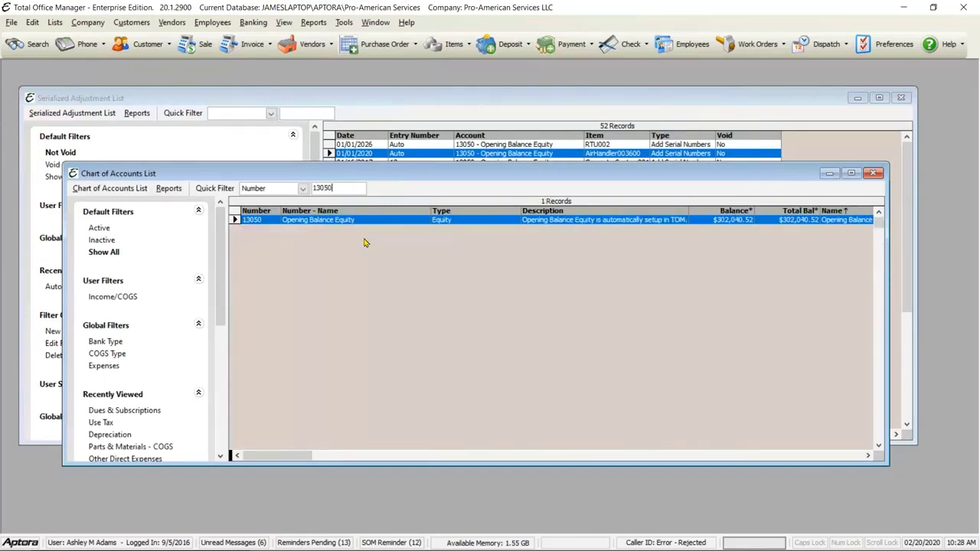
Open the Opening Balance Equity account, read its type, name and description, and close the account and the chart of accounts.
{"action": "double_click", "coordinate": [322, 221]}
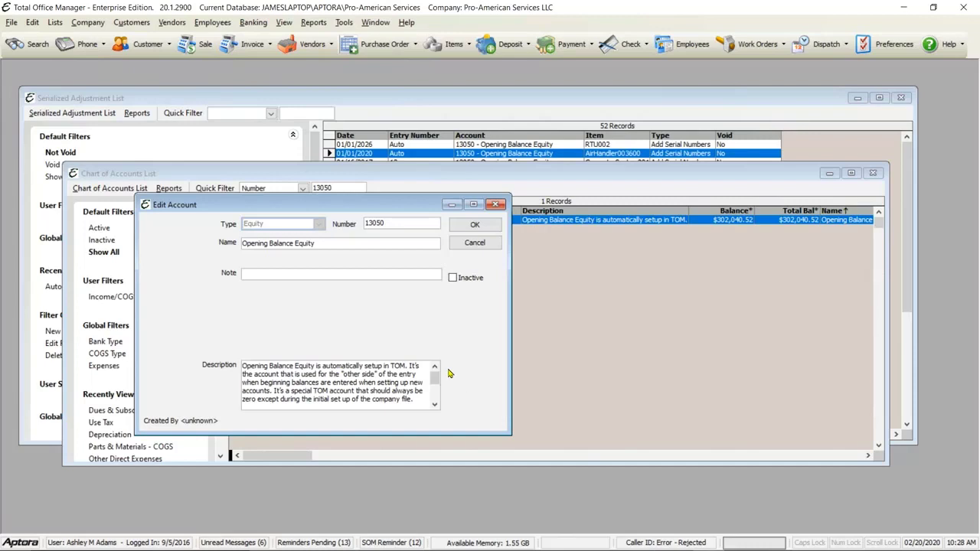
{"action": "left_click", "coordinate": [255, 224]}
{"action": "double_click", "coordinate": [270, 243]}
{"action": "left_click", "coordinate": [339, 242]}
{"action": "left_click", "coordinate": [350, 393]}
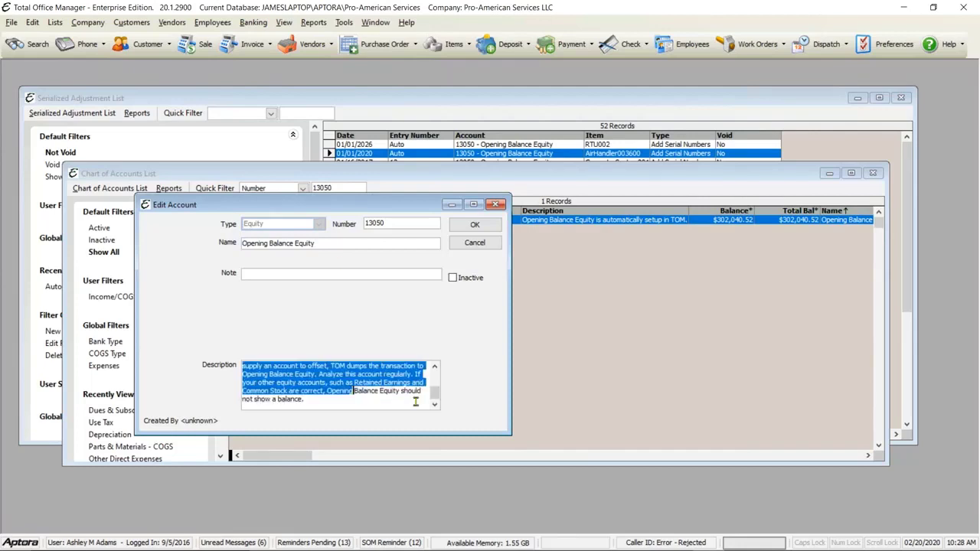
{"action": "left_click", "coordinate": [416, 396]}
{"action": "left_click", "coordinate": [434, 368]}
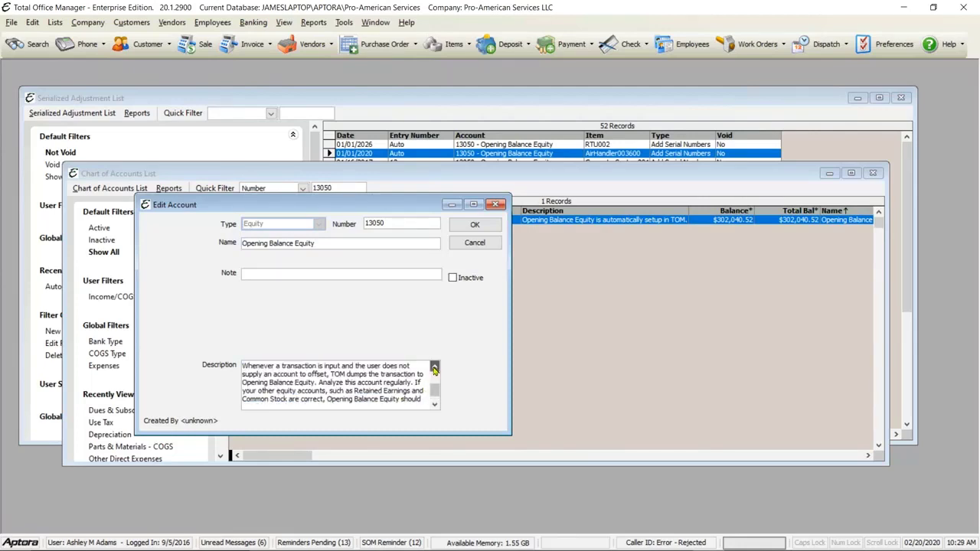
{"action": "left_click", "coordinate": [434, 368]}
{"action": "left_click", "coordinate": [434, 367]}
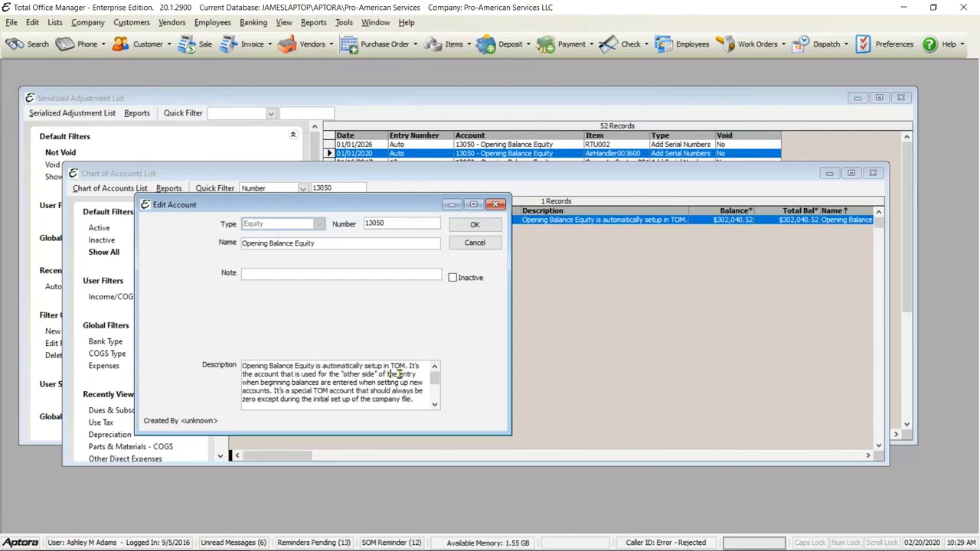
{"action": "left_click_drag", "start_coordinate": [406, 365], "coordinate": [155, 365]}
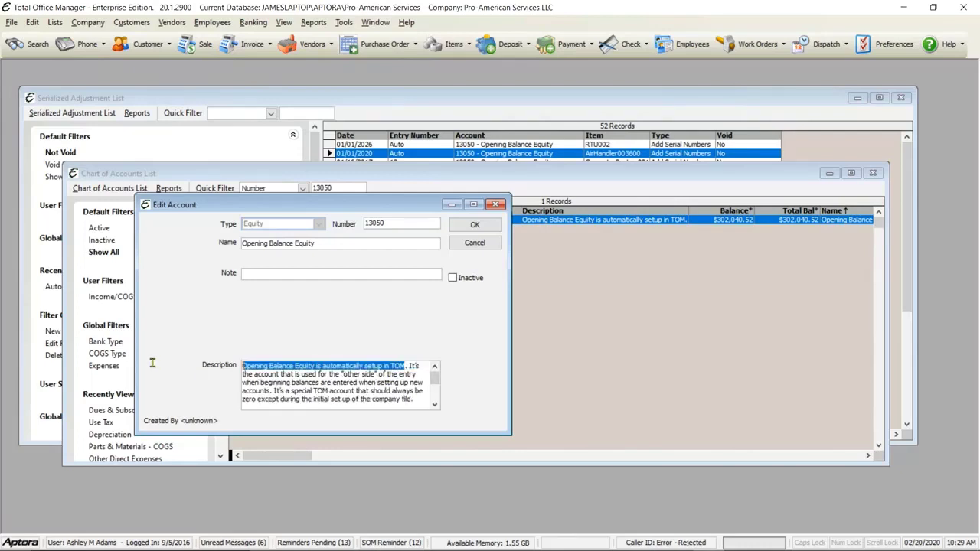
{"action": "left_click", "coordinate": [339, 373]}
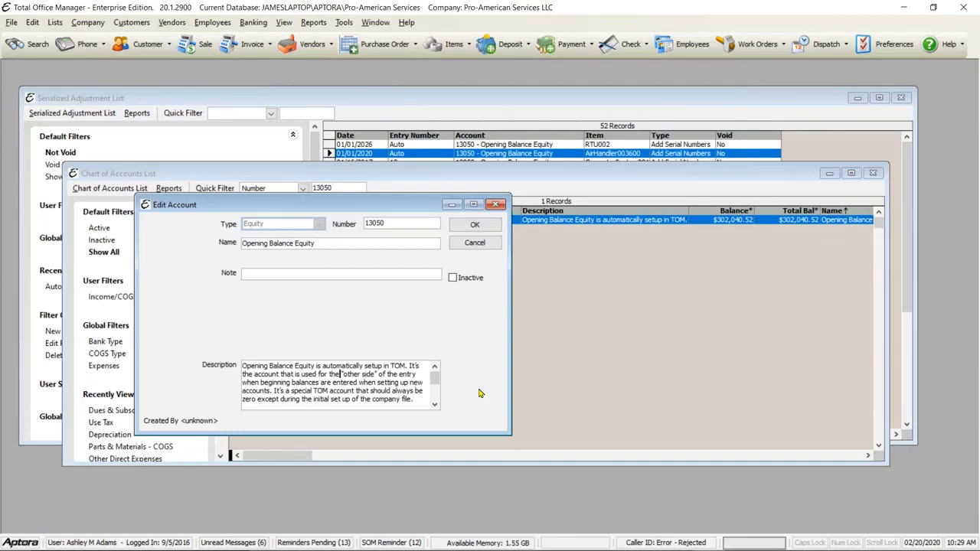
{"action": "left_click", "coordinate": [496, 205]}
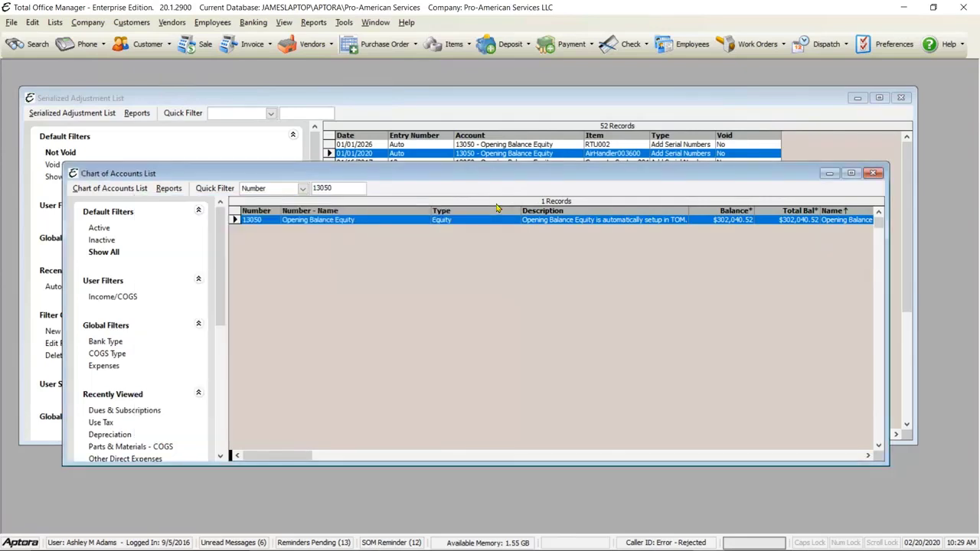
{"action": "left_click", "coordinate": [874, 174]}
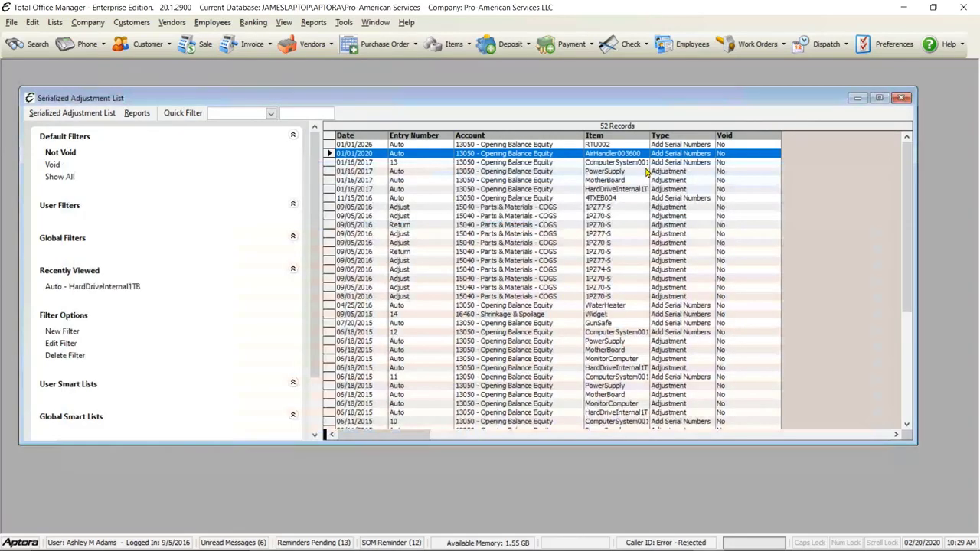
Open the AirHandler003600 adjustment and review its creation details and the memos of its added serial numbers.
{"action": "double_click", "coordinate": [483, 154]}
{"action": "left_click_drag", "start_coordinate": [494, 74], "coordinate": [490, 144]}
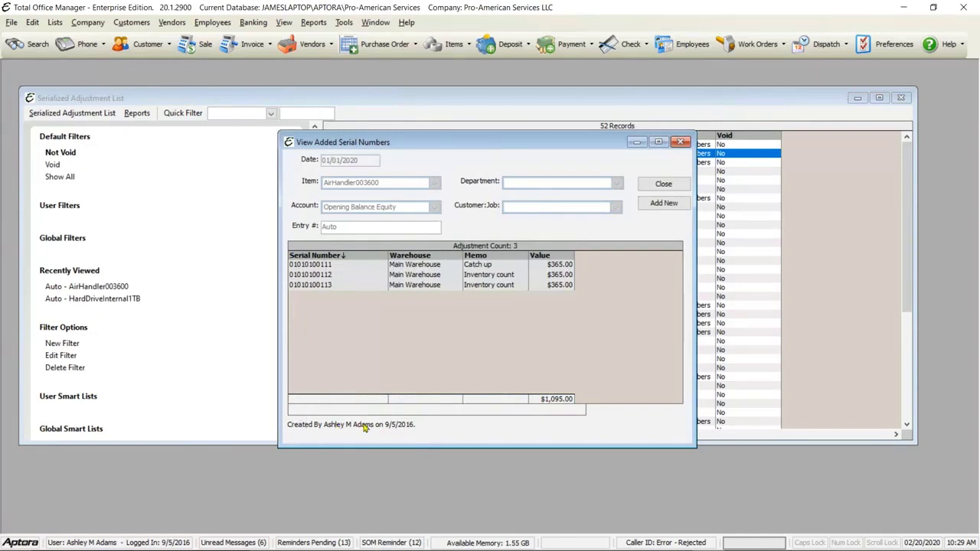
{"action": "left_click", "coordinate": [402, 428]}
{"action": "left_click", "coordinate": [490, 264]}
{"action": "left_click", "coordinate": [494, 275]}
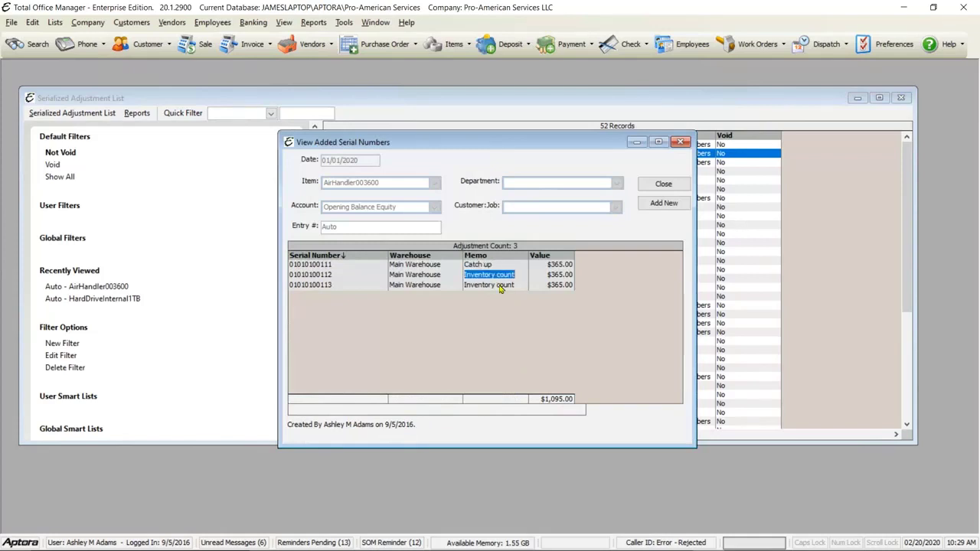
Finish reviewing the last serial number's memo, close the AirHandler003600 adjustment, and start a new entry for adding serial numbers.
{"action": "left_click", "coordinate": [499, 284]}
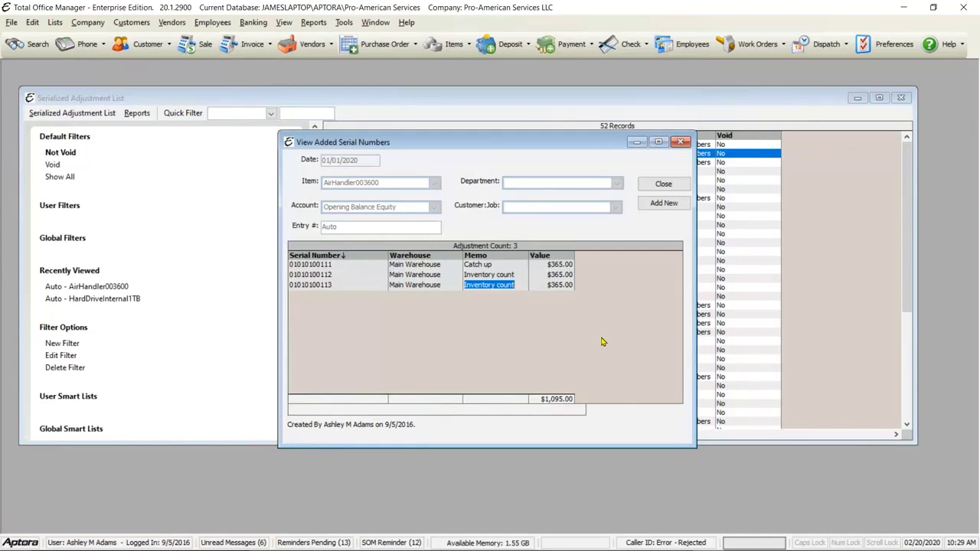
{"action": "left_click", "coordinate": [681, 143]}
{"action": "right_click", "coordinate": [427, 201]}
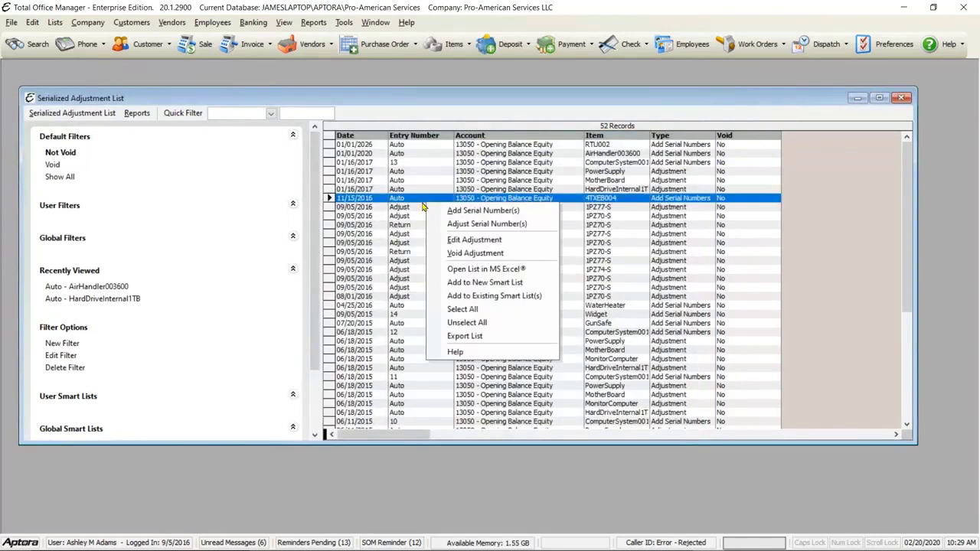
{"action": "left_click", "coordinate": [479, 211]}
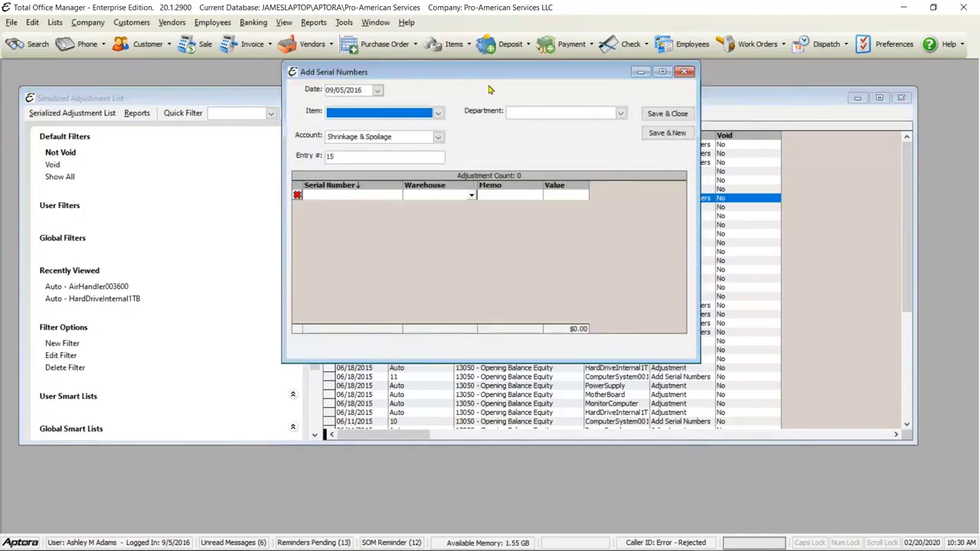
{"action": "left_click_drag", "start_coordinate": [493, 77], "coordinate": [543, 176]}
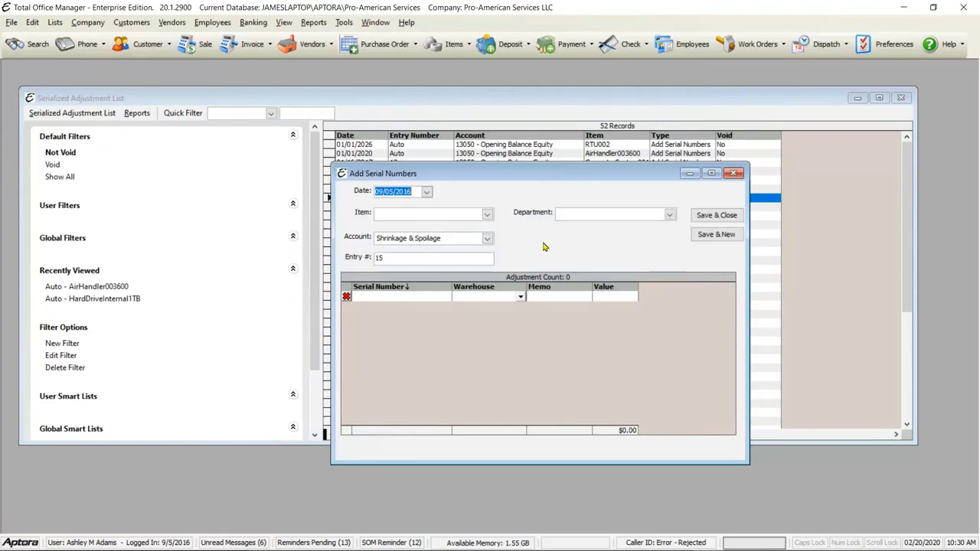
Date the new serial number entry 02/20/2020 and choose Widget as its item.
{"action": "type", "text": "02/20/2020"}
{"action": "left_click", "coordinate": [490, 216]}
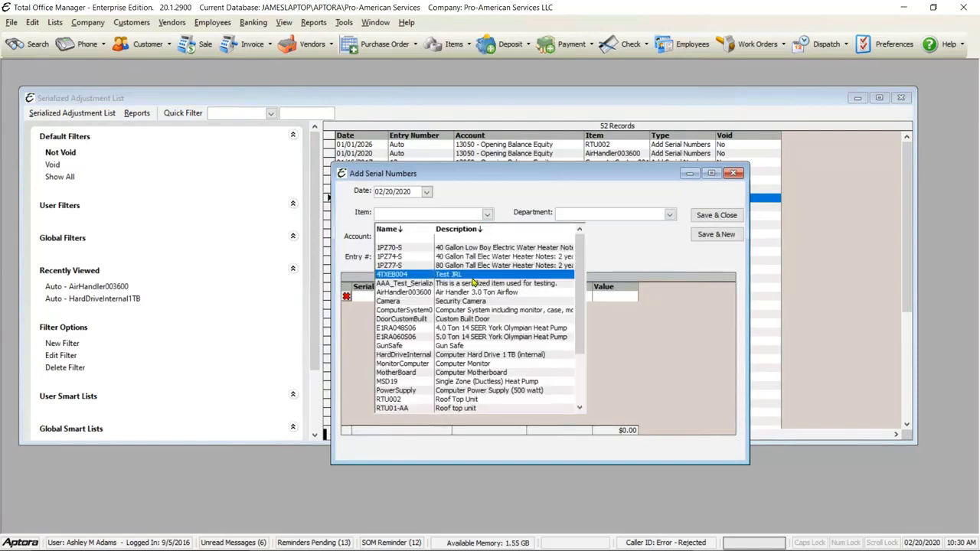
{"action": "scroll", "coordinate": [475, 275], "scroll_direction": "down", "scroll_amount": 3}
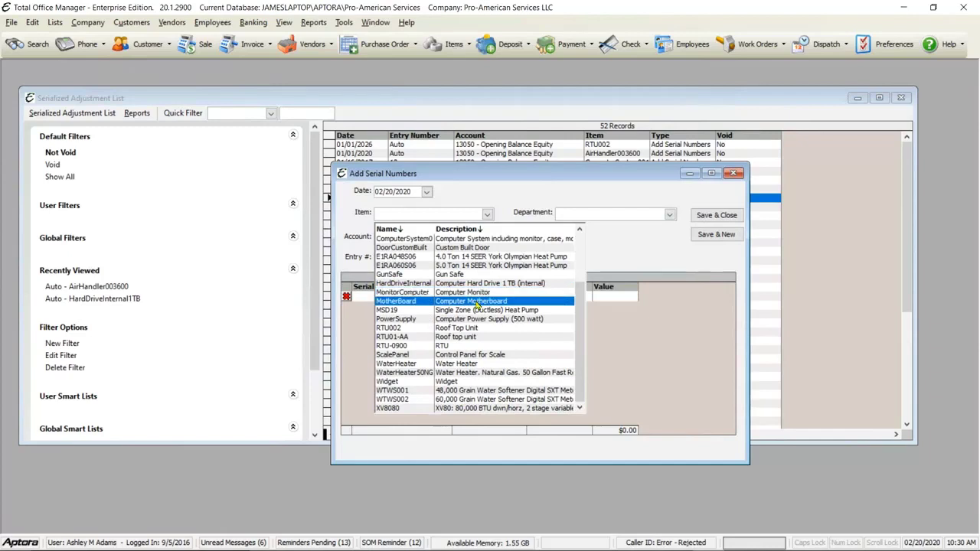
{"action": "left_click", "coordinate": [449, 382]}
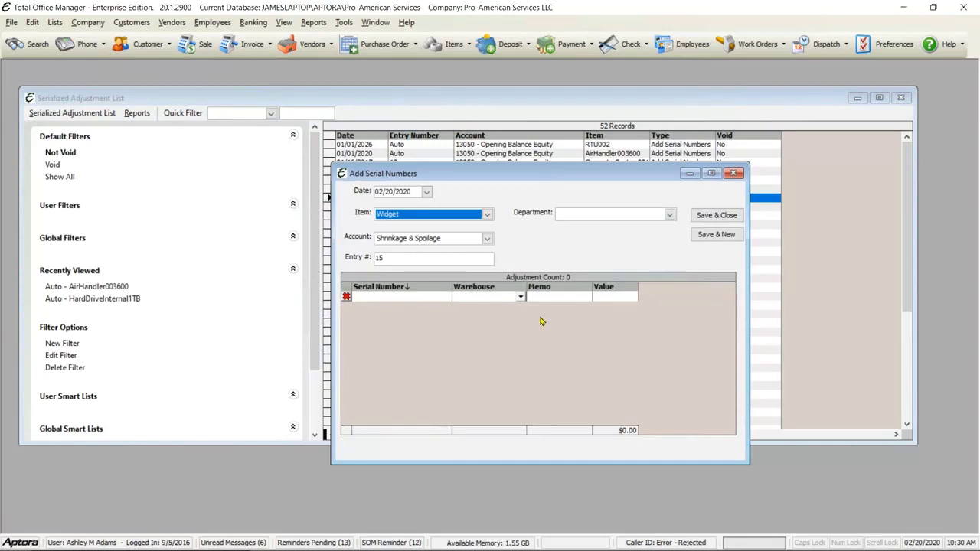
Look through the accounts available as the offset account, from expense accounts to bank, equity and other current asset accounts.
{"action": "left_click", "coordinate": [487, 242]}
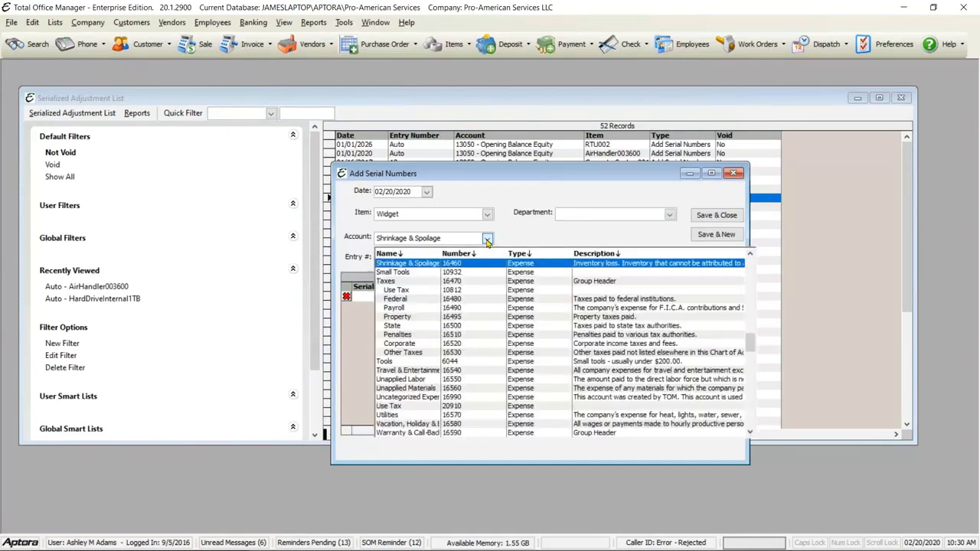
{"action": "scroll", "coordinate": [517, 305], "scroll_direction": "up", "scroll_amount": 6}
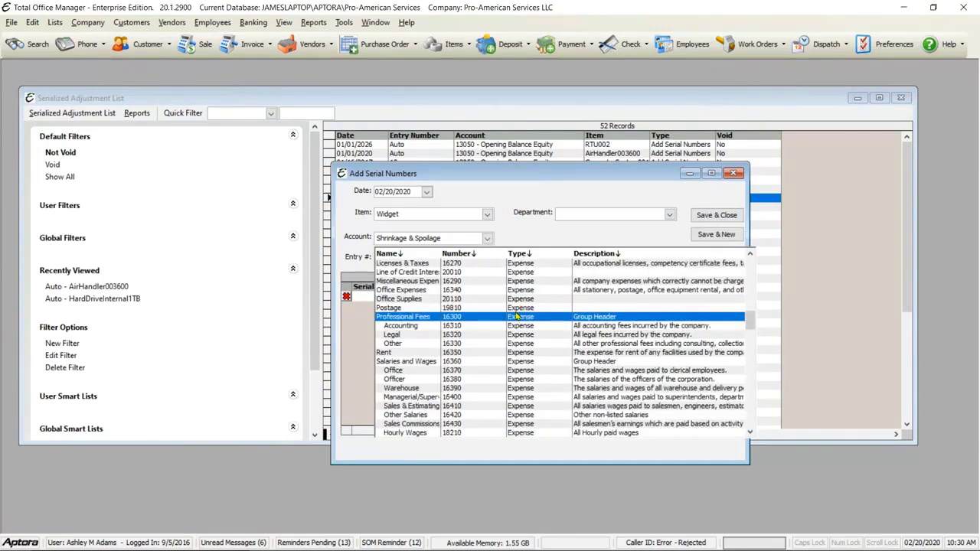
{"action": "scroll", "coordinate": [513, 318], "scroll_direction": "up", "scroll_amount": 9}
{"action": "scroll", "coordinate": [507, 329], "scroll_direction": "up", "scroll_amount": 1}
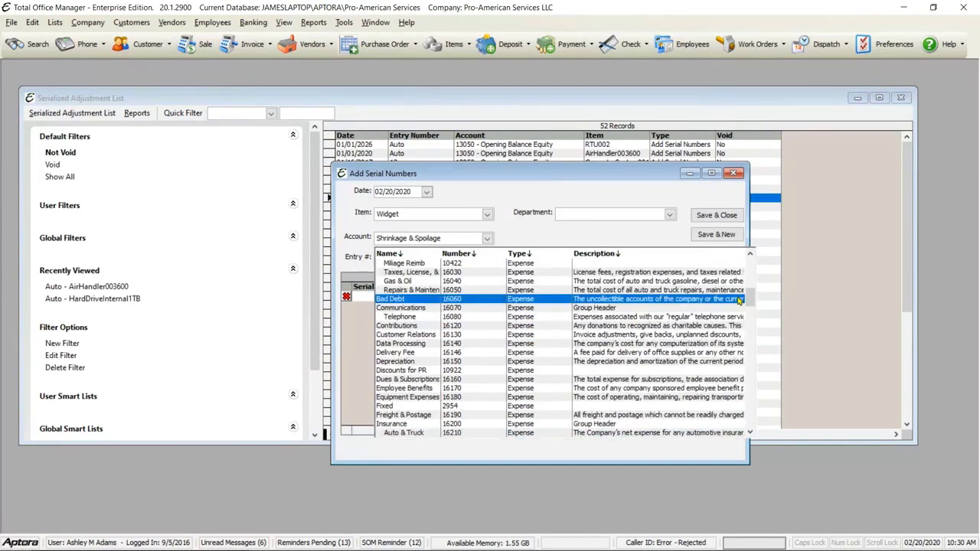
{"action": "left_click_drag", "start_coordinate": [749, 305], "coordinate": [752, 283]}
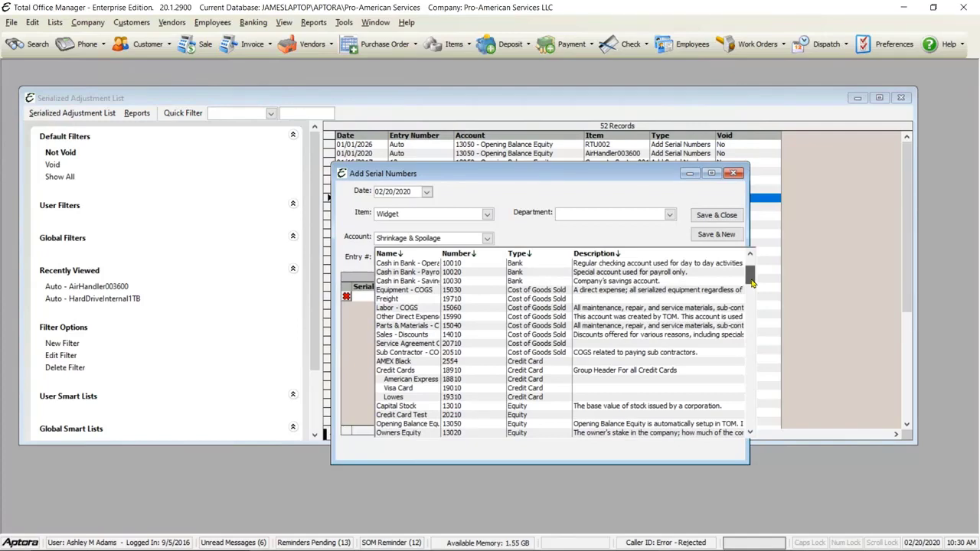
{"action": "left_click_drag", "start_coordinate": [752, 283], "coordinate": [752, 392]}
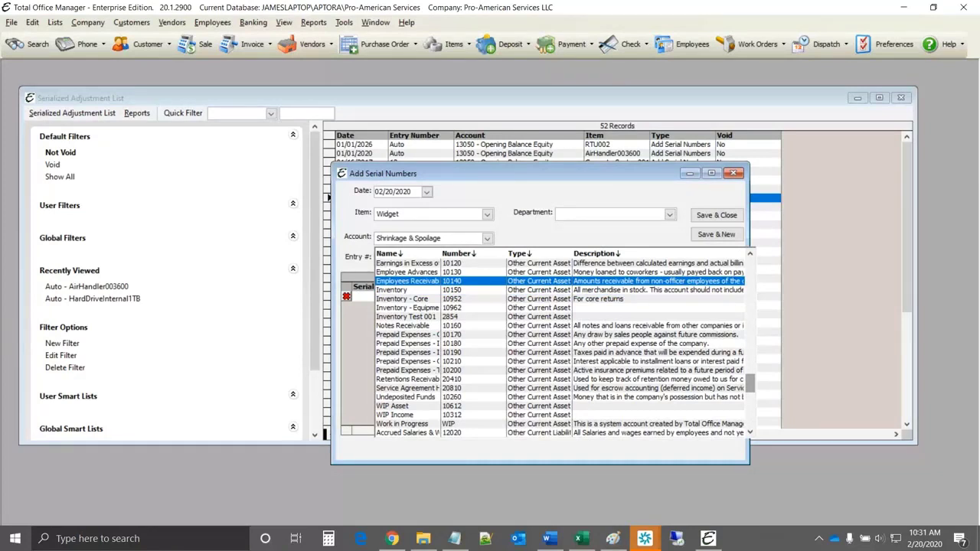
{"action": "left_click", "coordinate": [645, 538]}
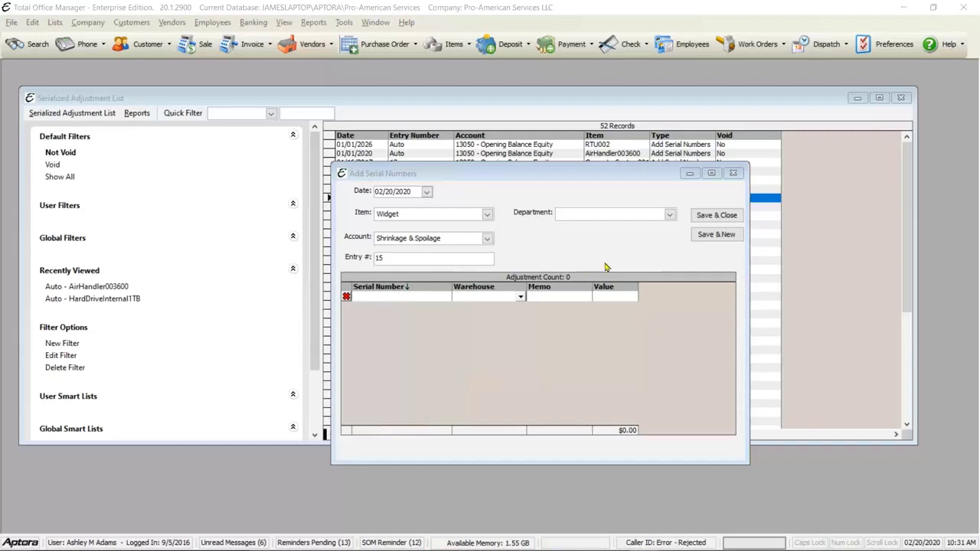
{"action": "left_click_drag", "start_coordinate": [624, 171], "coordinate": [594, 148]}
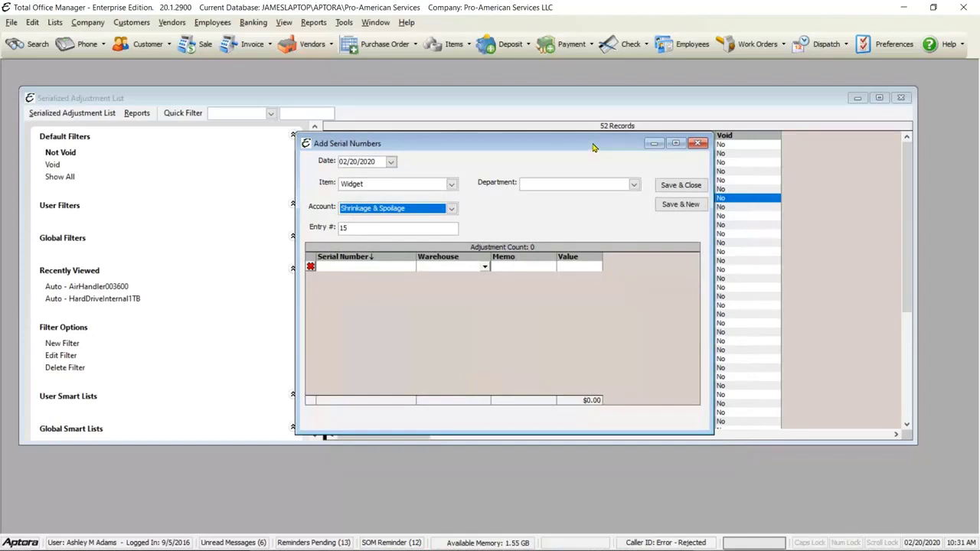
{"action": "mouse_move", "coordinate": [877, 545]}
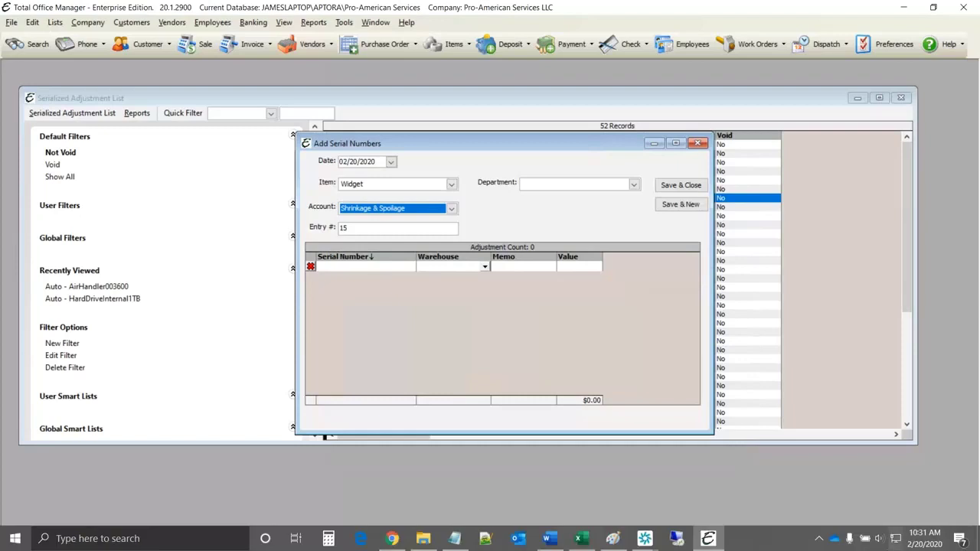
{"action": "left_click", "coordinate": [896, 538]}
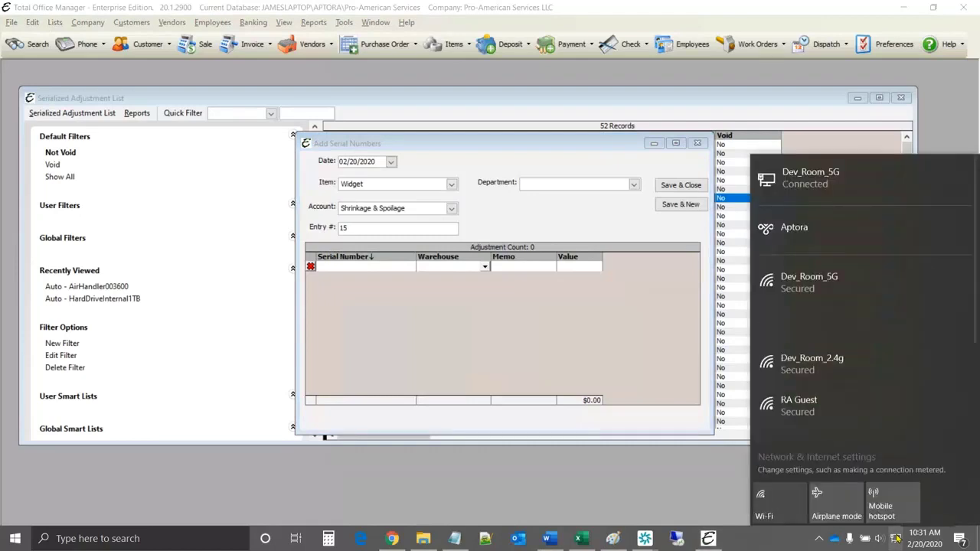
{"action": "left_click", "coordinate": [439, 342]}
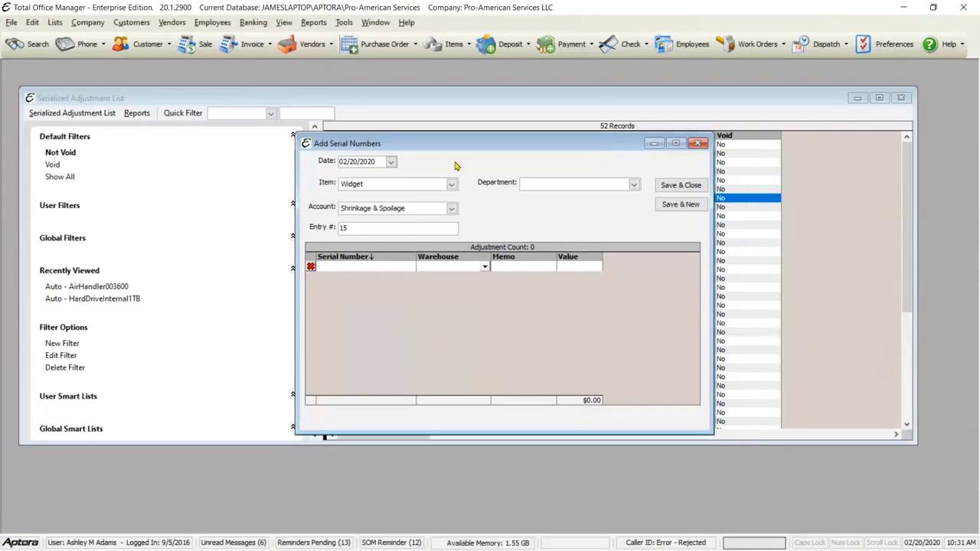
{"action": "mouse_move", "coordinate": [469, 146]}
{"action": "left_mouse_down"}
{"action": "mouse_move", "coordinate": [414, 203]}
{"action": "mouse_move", "coordinate": [475, 169]}
{"action": "mouse_move", "coordinate": [478, 157]}
{"action": "left_mouse_up"}
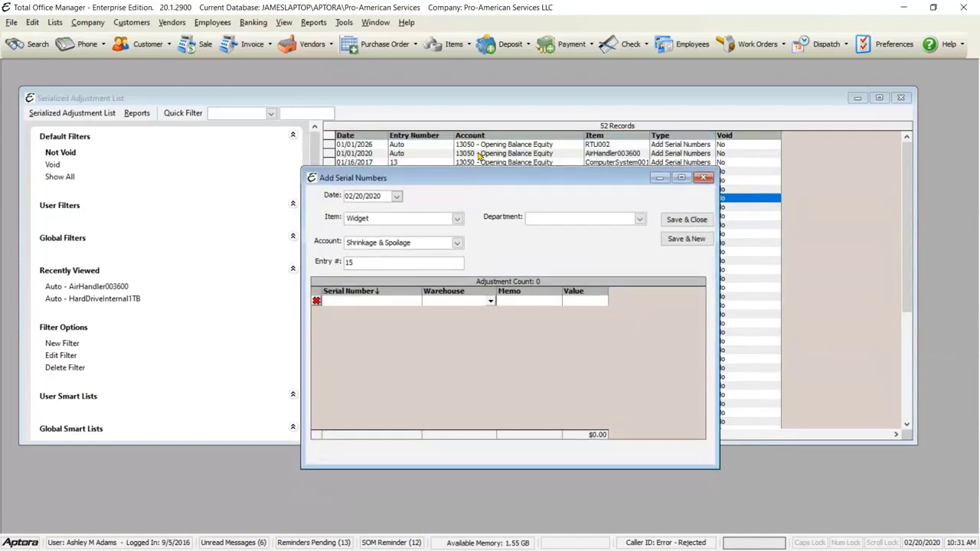
Look through the list of serialized items and choose Widget again for the entry.
{"action": "left_click", "coordinate": [457, 220]}
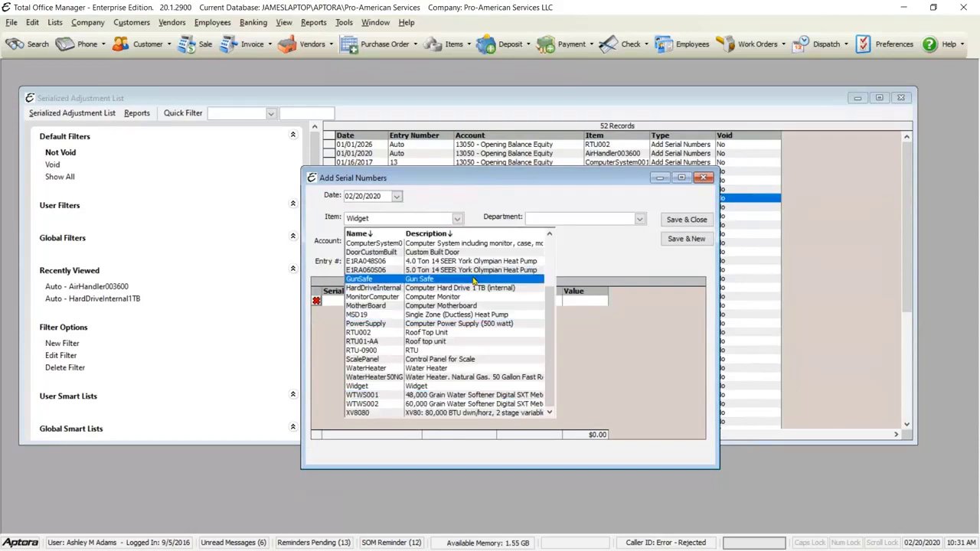
{"action": "scroll", "coordinate": [485, 366], "scroll_direction": "up", "scroll_amount": 3}
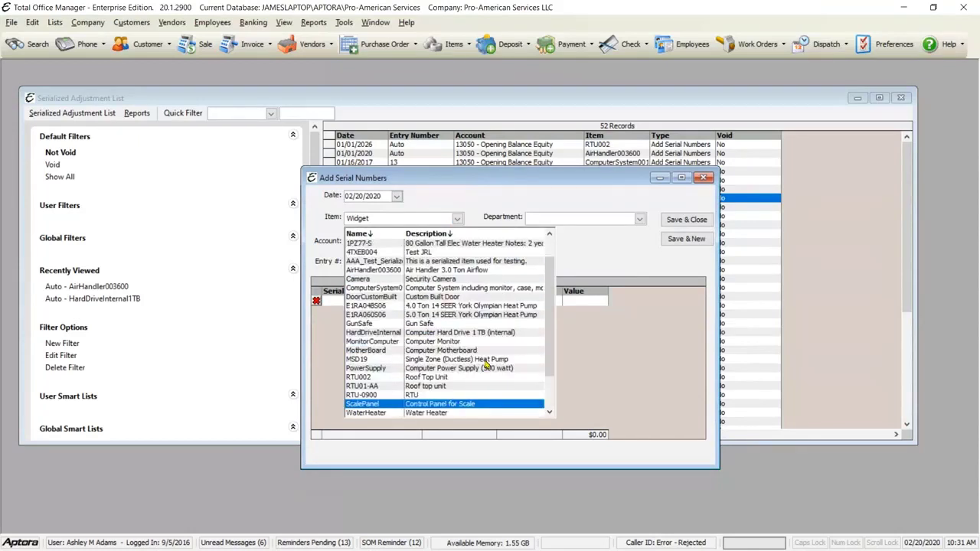
{"action": "scroll", "coordinate": [498, 360], "scroll_direction": "down", "scroll_amount": 3}
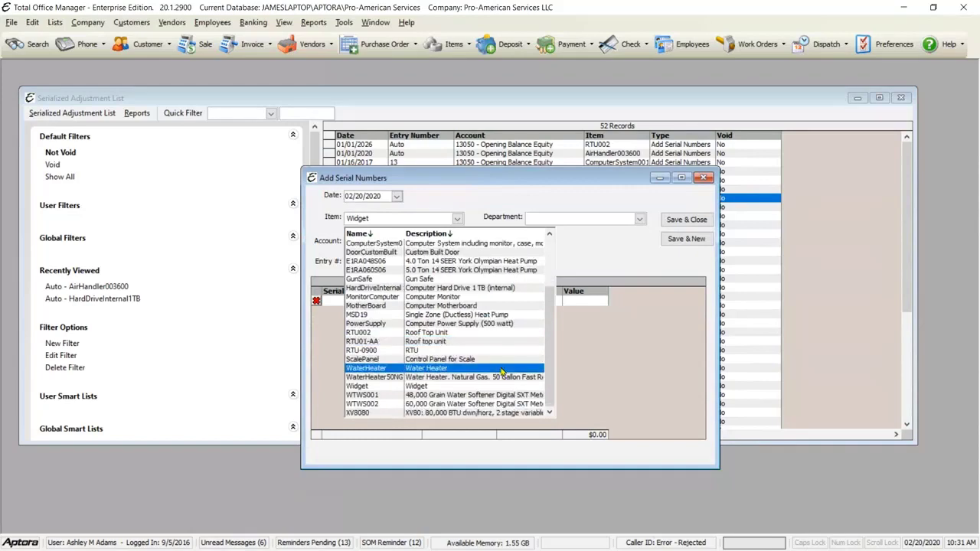
{"action": "scroll", "coordinate": [499, 364], "scroll_direction": "up", "scroll_amount": 3}
{"action": "scroll", "coordinate": [502, 370], "scroll_direction": "down", "scroll_amount": 3}
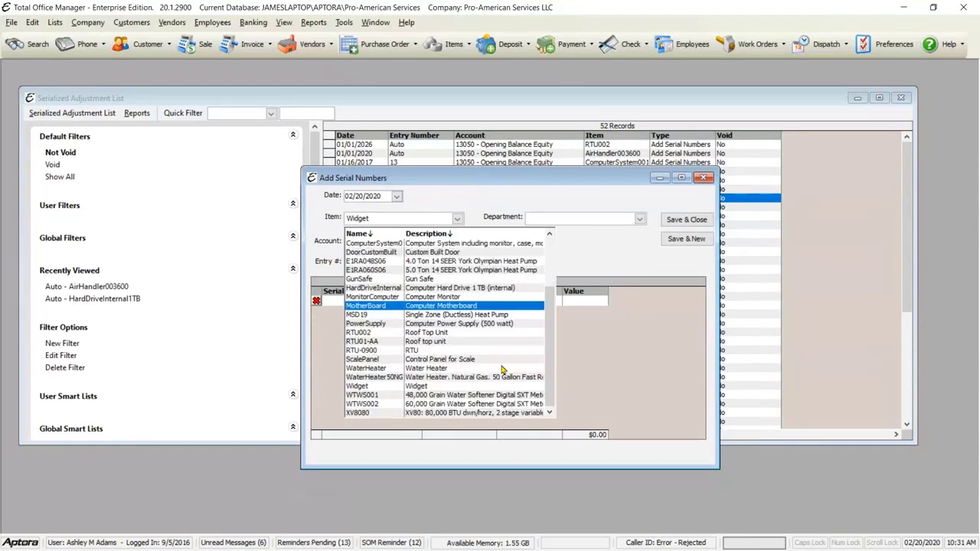
{"action": "left_click", "coordinate": [368, 386]}
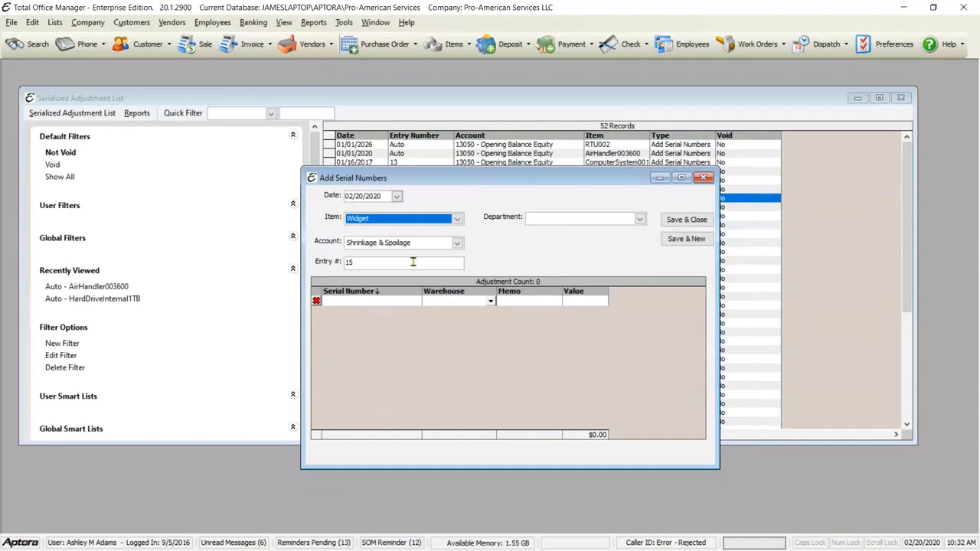
Set the entry's offset account to Inventory (10150) and keep it despite its different account type.
{"action": "left_click", "coordinate": [458, 242]}
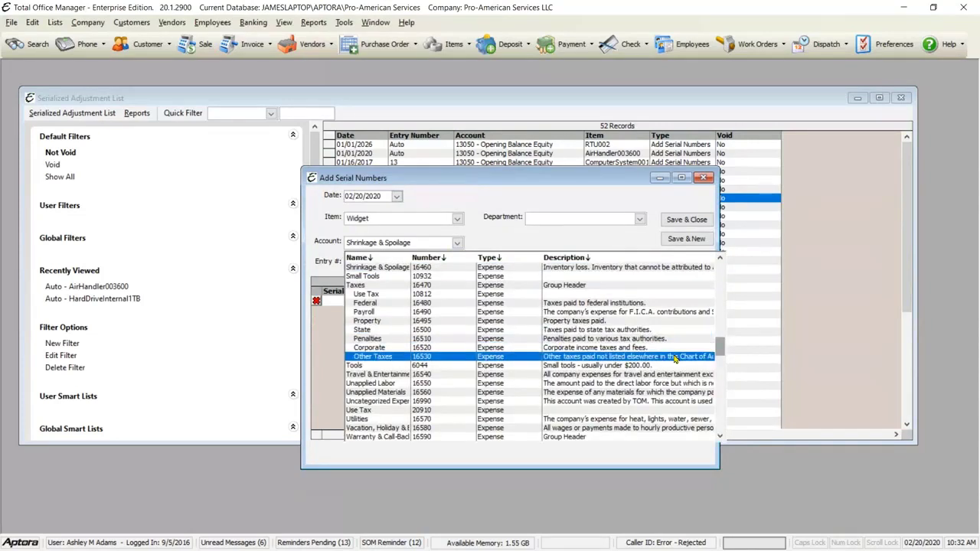
{"action": "scroll", "coordinate": [718, 351], "scroll_direction": "down", "scroll_amount": 1}
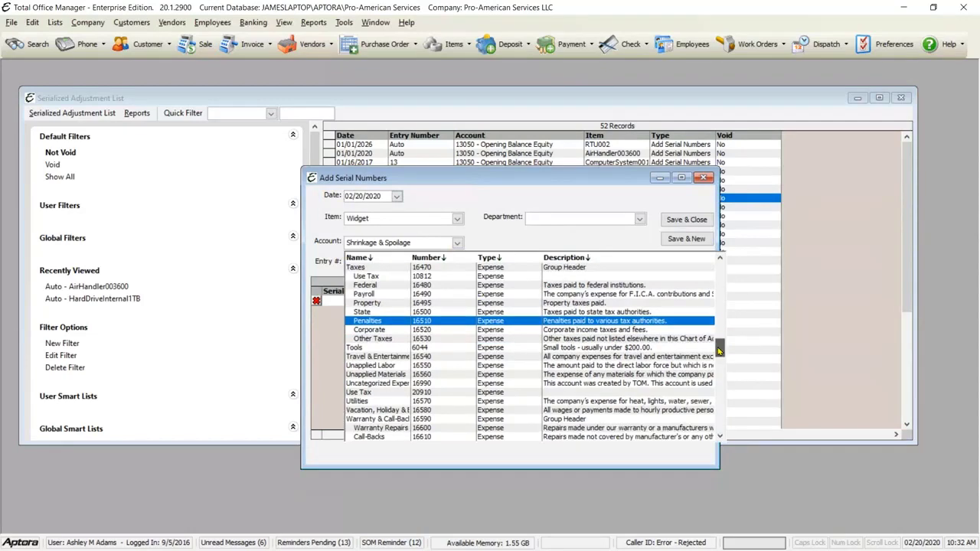
{"action": "left_click_drag", "start_coordinate": [718, 350], "coordinate": [719, 383]}
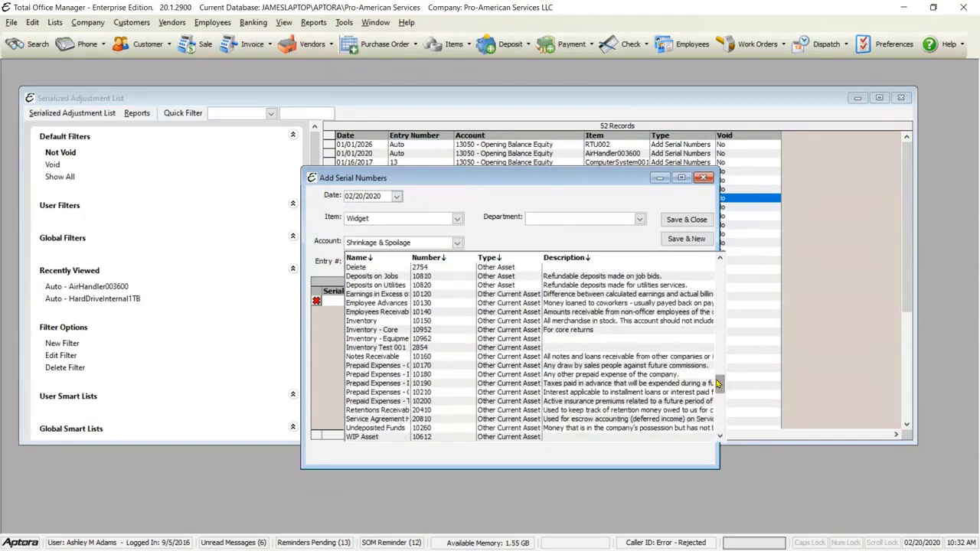
{"action": "left_click", "coordinate": [363, 322]}
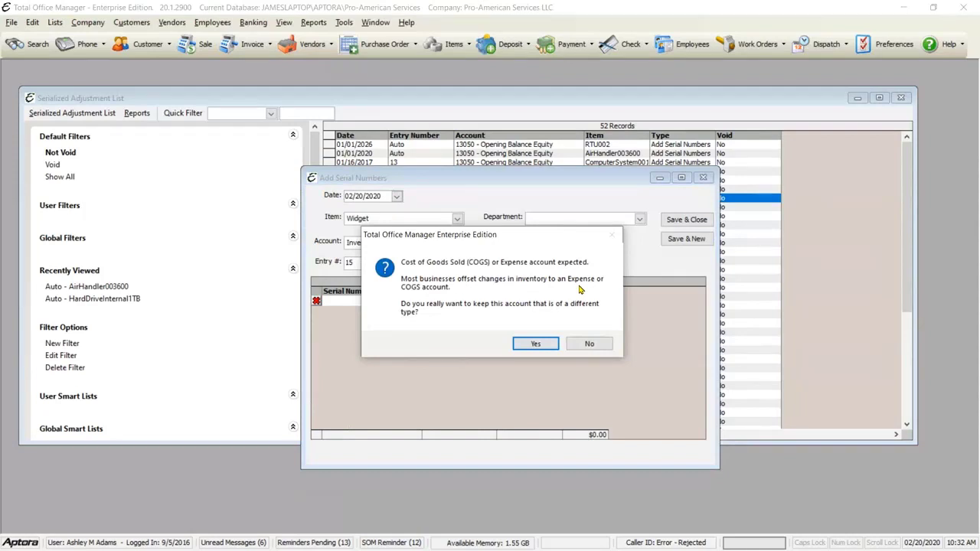
{"action": "left_click", "coordinate": [536, 345]}
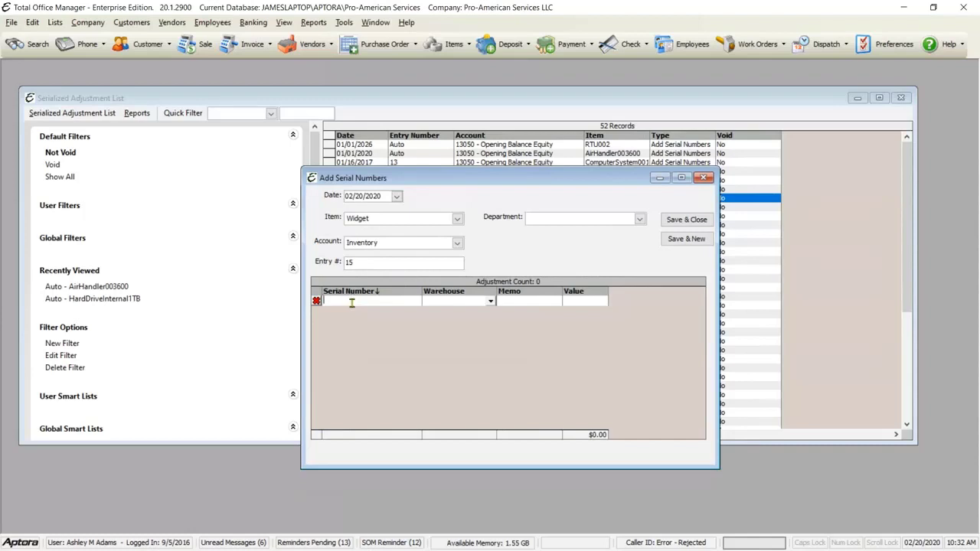
{"action": "type", "text": "01010100111"}
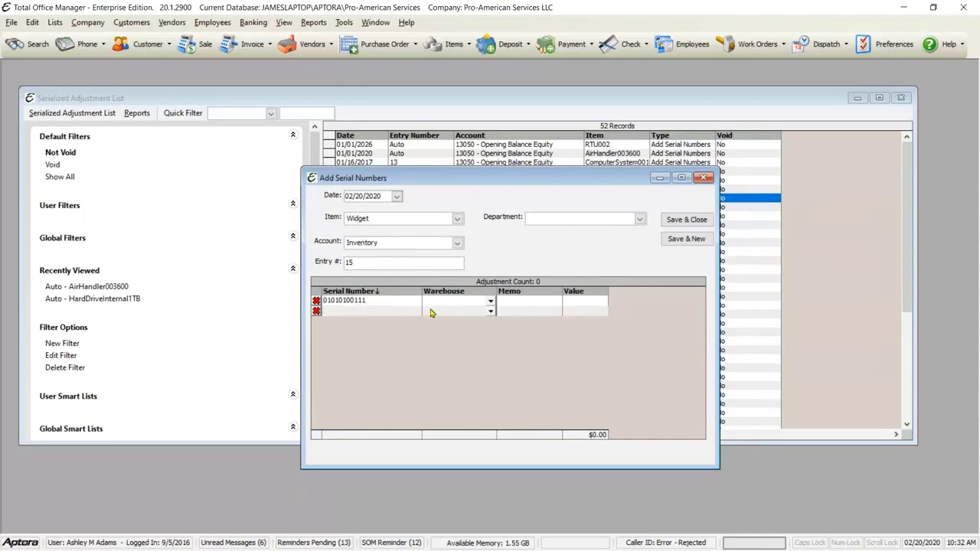
{"action": "key", "text": "BackSpace"}
{"action": "type", "text": "7"}
{"action": "left_click", "coordinate": [491, 302]}
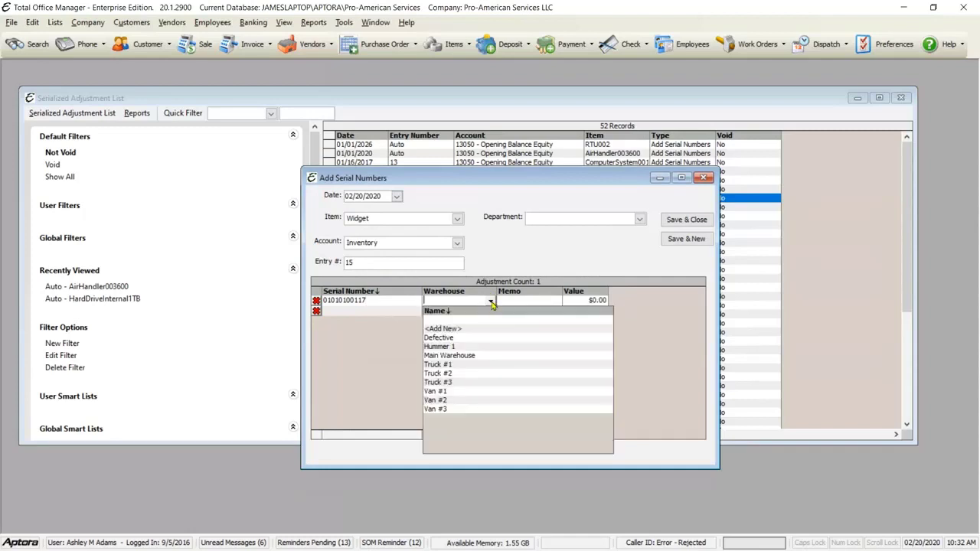
{"action": "left_click", "coordinate": [459, 357]}
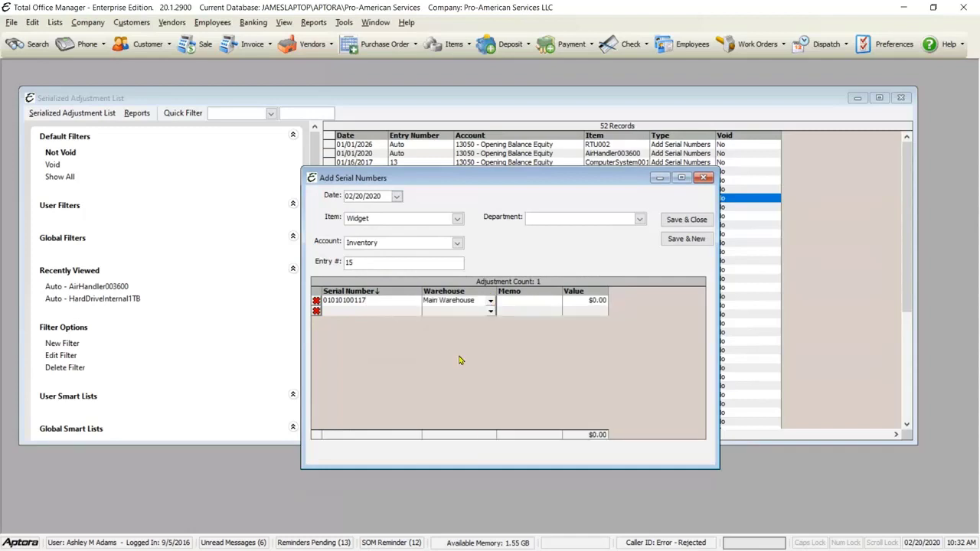
Give the serial number line the memo "Just found it today" and a value of 365.
{"action": "left_click", "coordinate": [536, 301]}
{"action": "type", "text": "Just found it today"}
{"action": "key", "text": "Tab"}
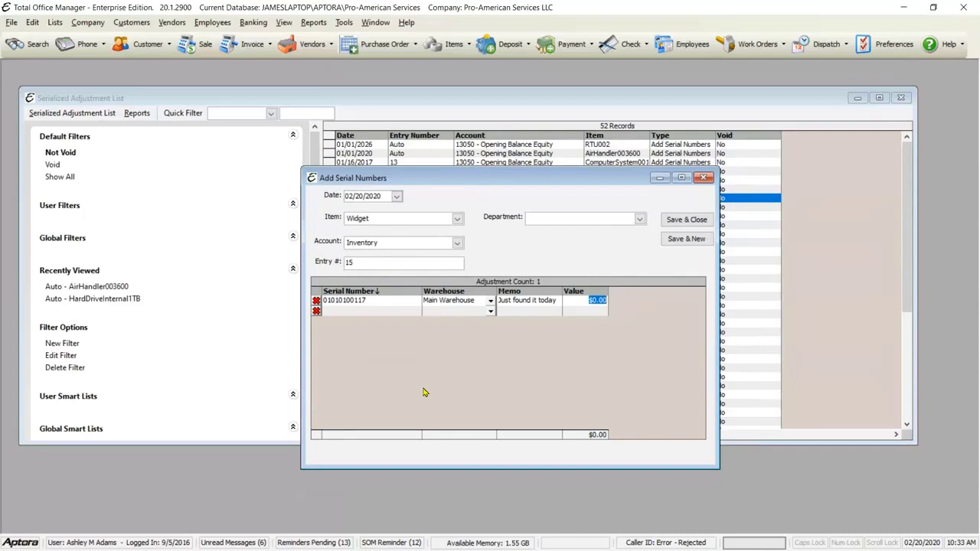
{"action": "type", "text": "365"}
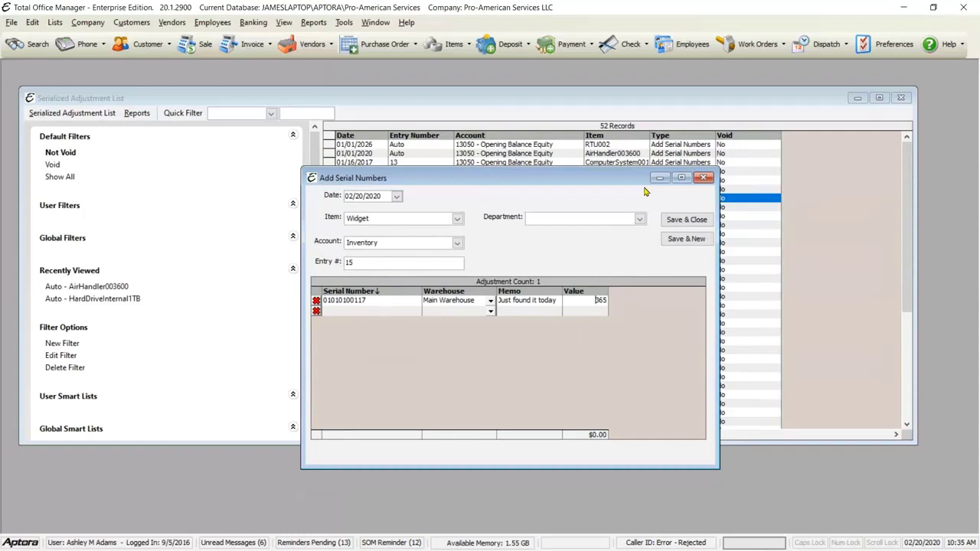
Look through the department choices for the serial number entry without assigning one.
{"action": "left_click", "coordinate": [639, 219]}
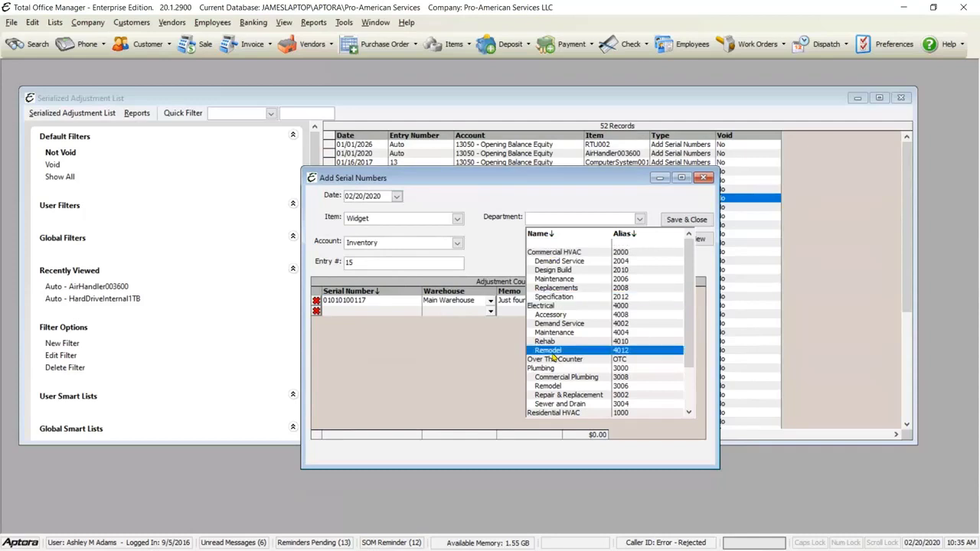
{"action": "scroll", "coordinate": [550, 365], "scroll_direction": "down", "scroll_amount": 2}
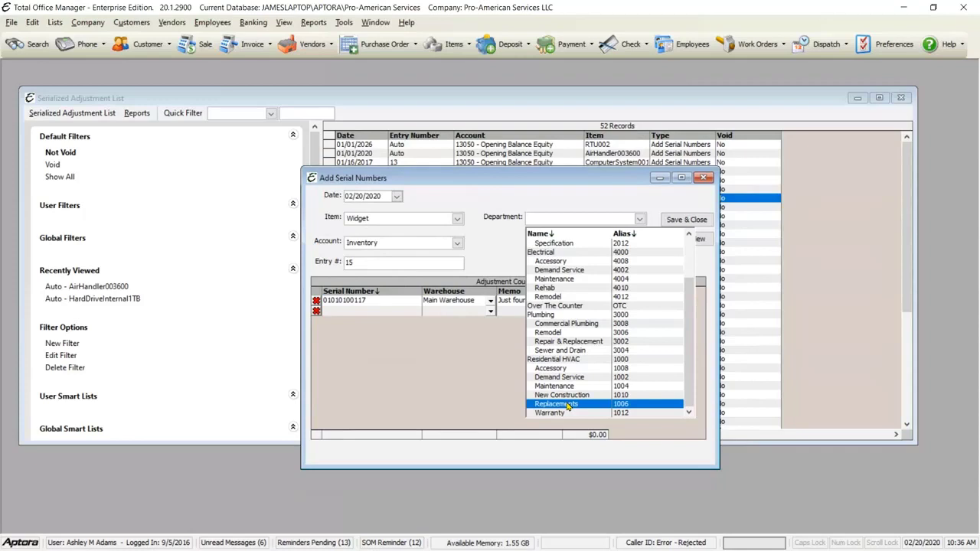
{"action": "left_click", "coordinate": [498, 247]}
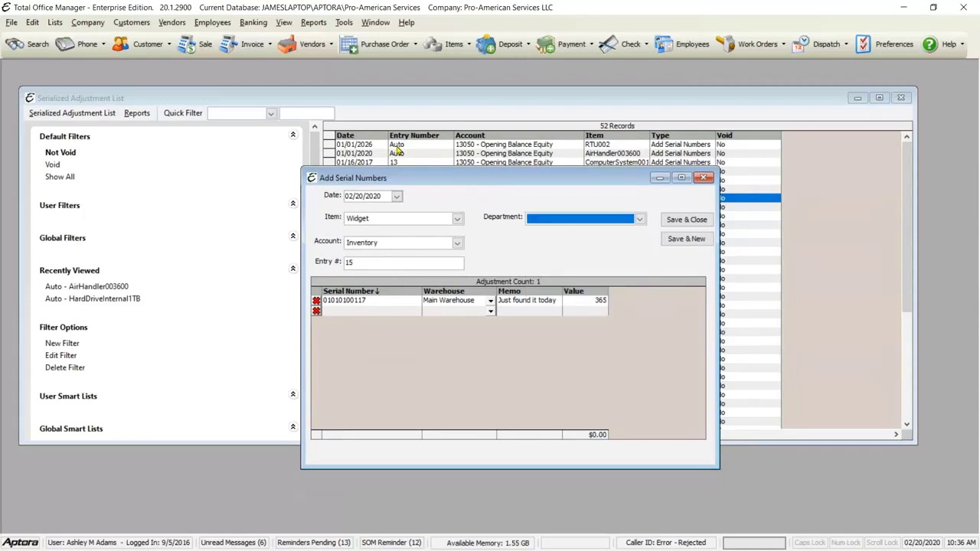
Open the Chart of Accounts List, apply the Income/COGS filter, and examine the labor, parts and equipment accounts.
{"action": "left_click", "coordinate": [248, 25]}
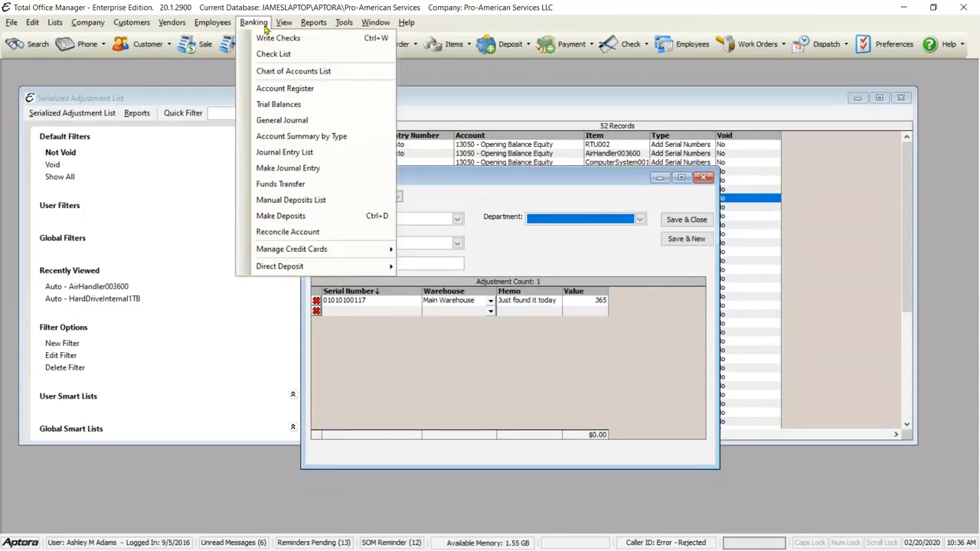
{"action": "left_click", "coordinate": [281, 70]}
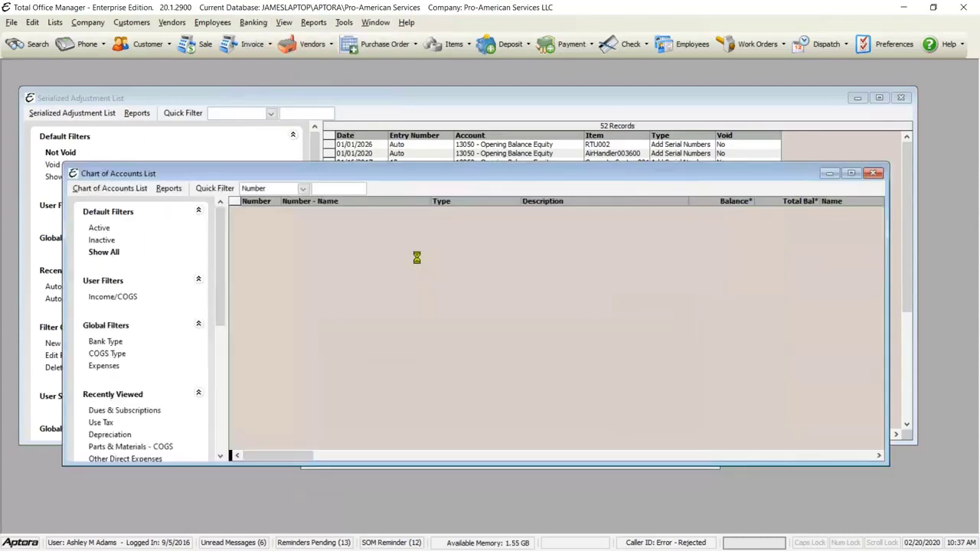
{"action": "left_click", "coordinate": [111, 296]}
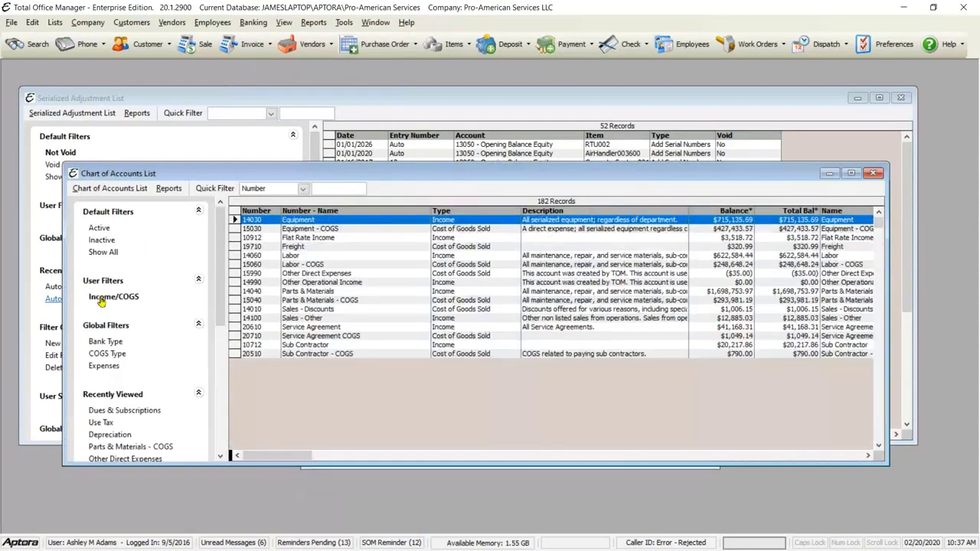
{"action": "left_click", "coordinate": [463, 265]}
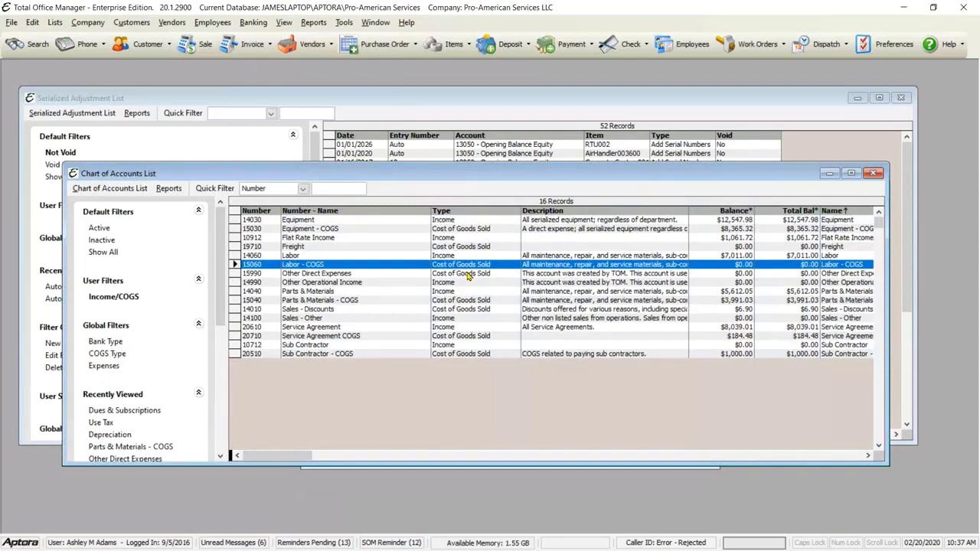
{"action": "left_click", "coordinate": [467, 275]}
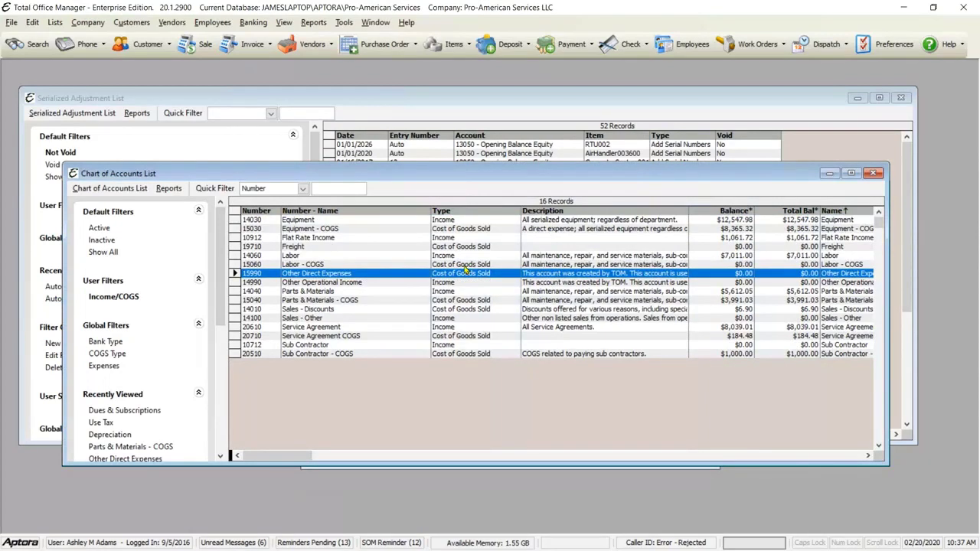
{"action": "left_click", "coordinate": [466, 266]}
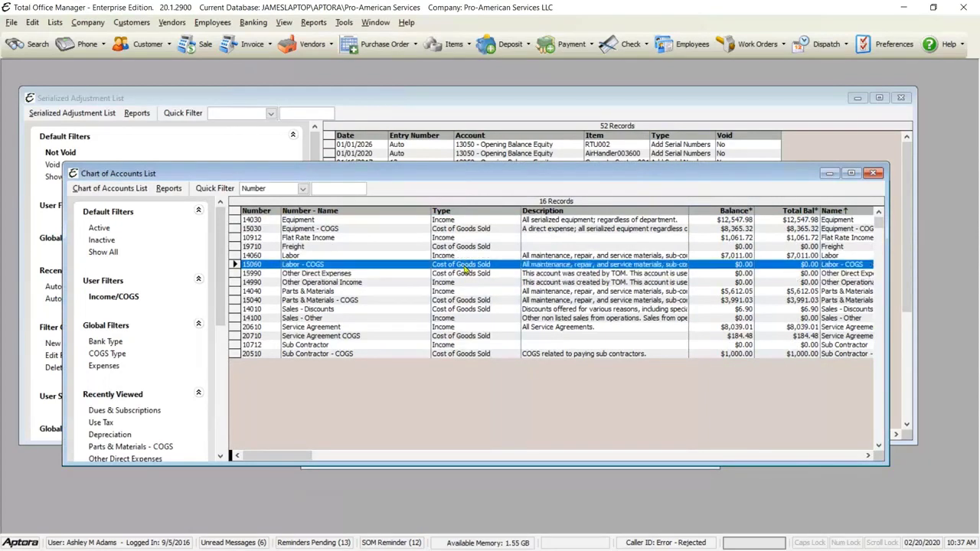
{"action": "left_click", "coordinate": [305, 293]}
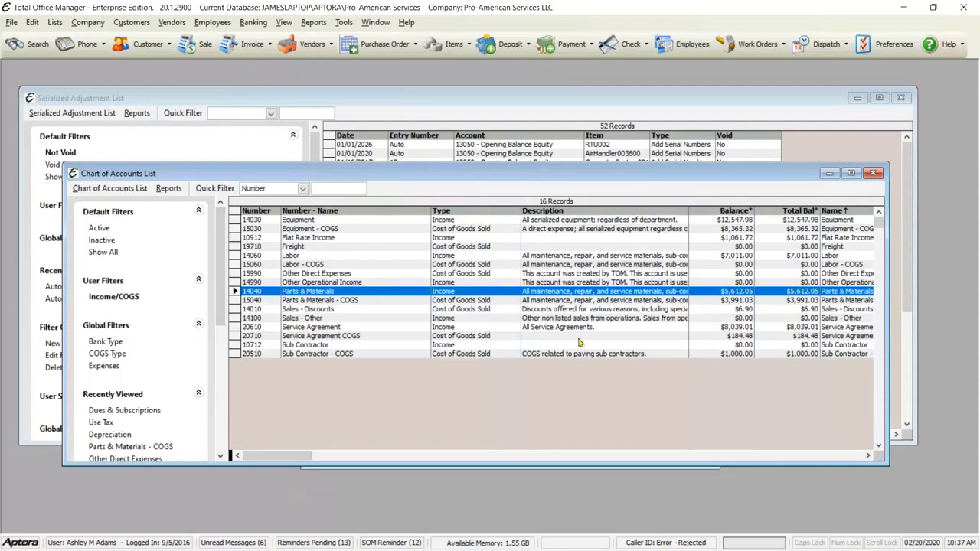
{"action": "left_click", "coordinate": [299, 265]}
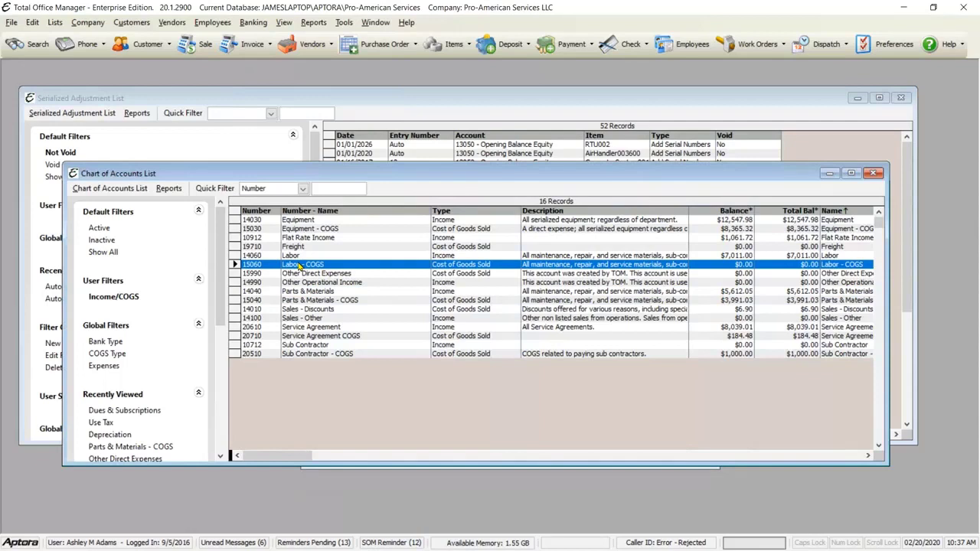
{"action": "left_click", "coordinate": [302, 222]}
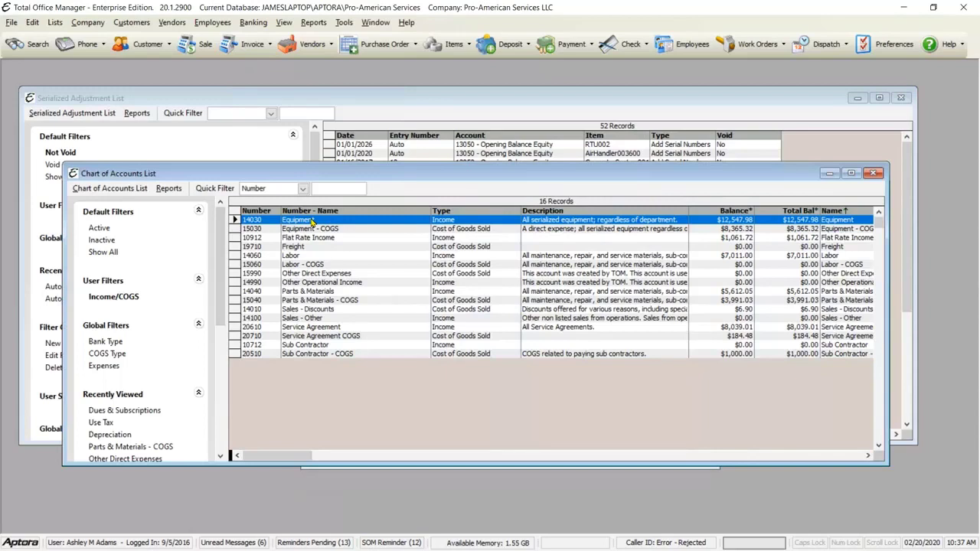
Open the Income Statement report options and look through the department filter choices, keeping < All >.
{"action": "left_click", "coordinate": [314, 23]}
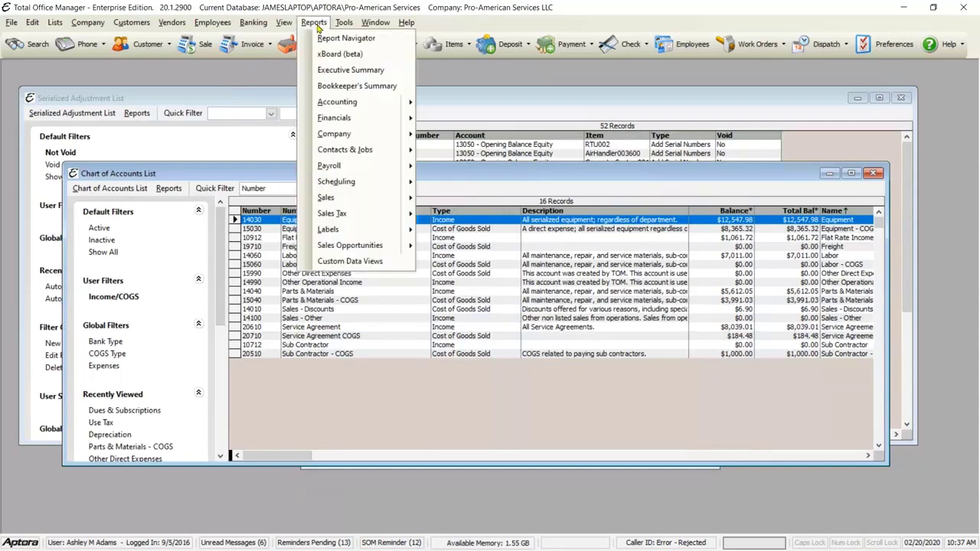
{"action": "mouse_move", "coordinate": [346, 116]}
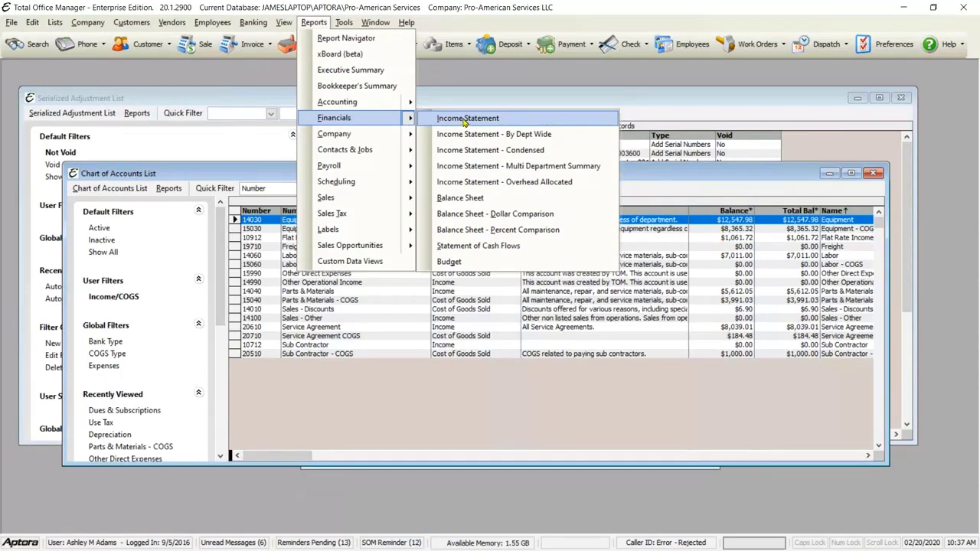
{"action": "left_click", "coordinate": [464, 121]}
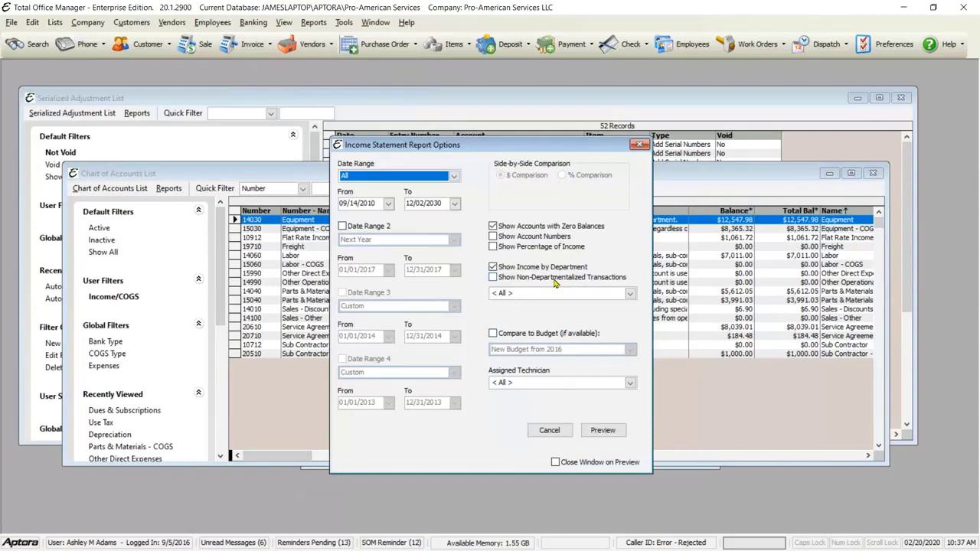
{"action": "left_click", "coordinate": [630, 296]}
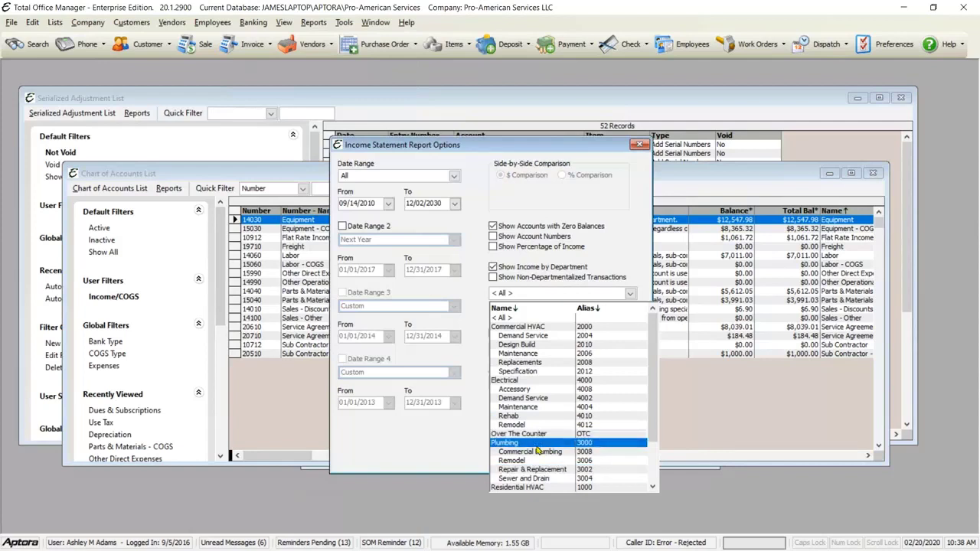
{"action": "left_click", "coordinate": [485, 285]}
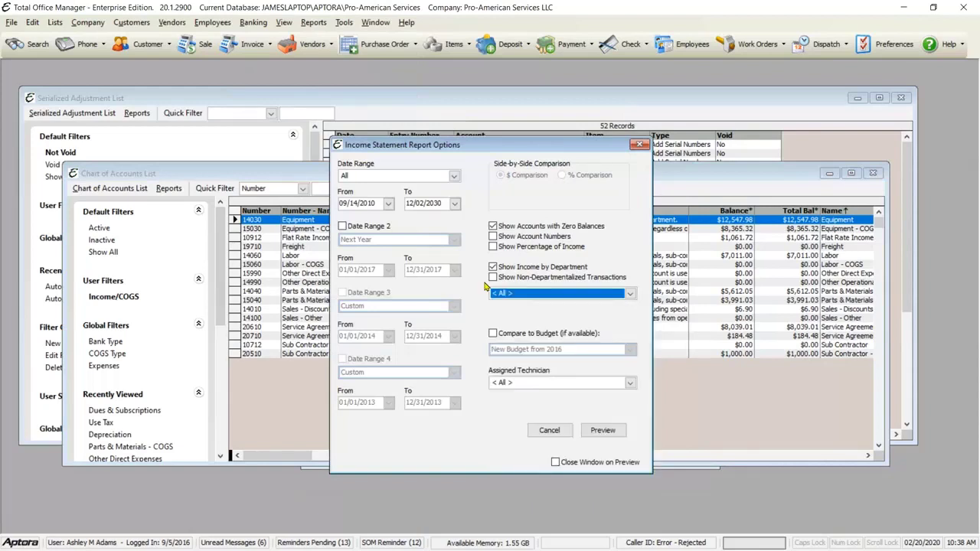
Open a new invoice, examine the department choices on its diagnostic fee line, and close the invoice without saving.
{"action": "left_click", "coordinate": [248, 44]}
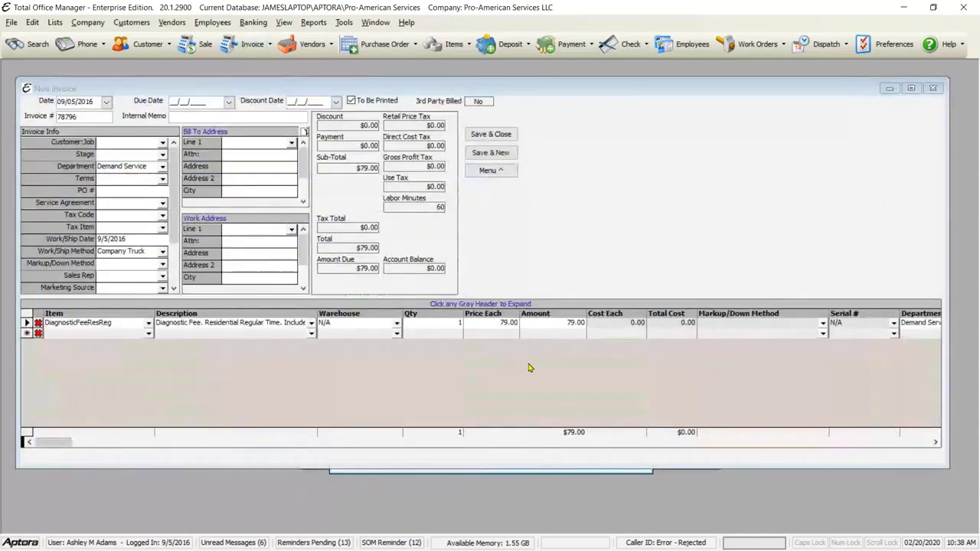
{"action": "left_click", "coordinate": [936, 443]}
{"action": "left_click", "coordinate": [936, 443]}
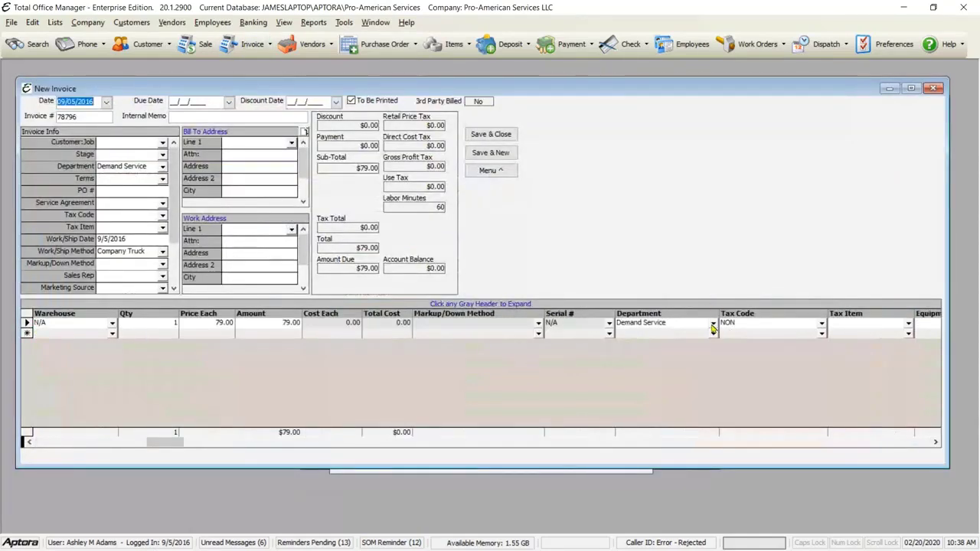
{"action": "left_click", "coordinate": [712, 327]}
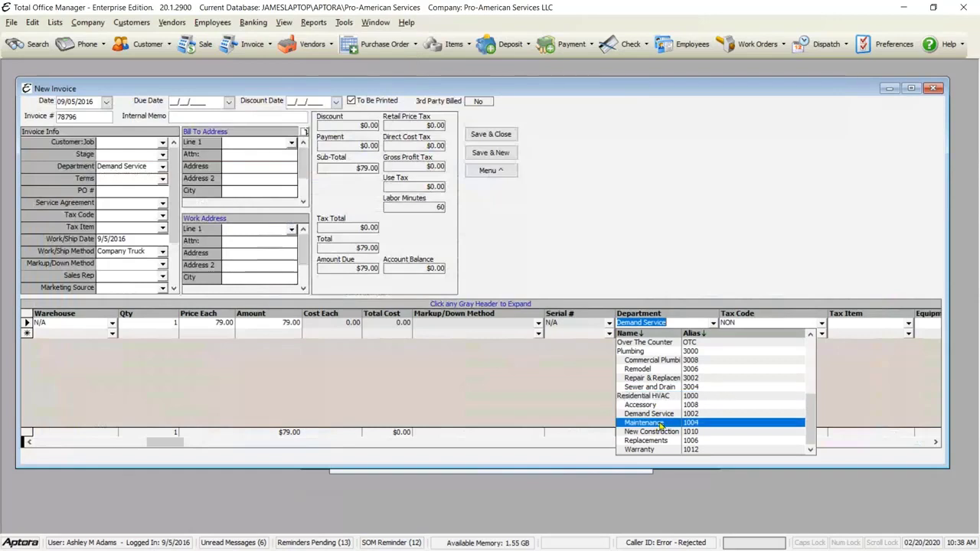
{"action": "left_click", "coordinate": [663, 227]}
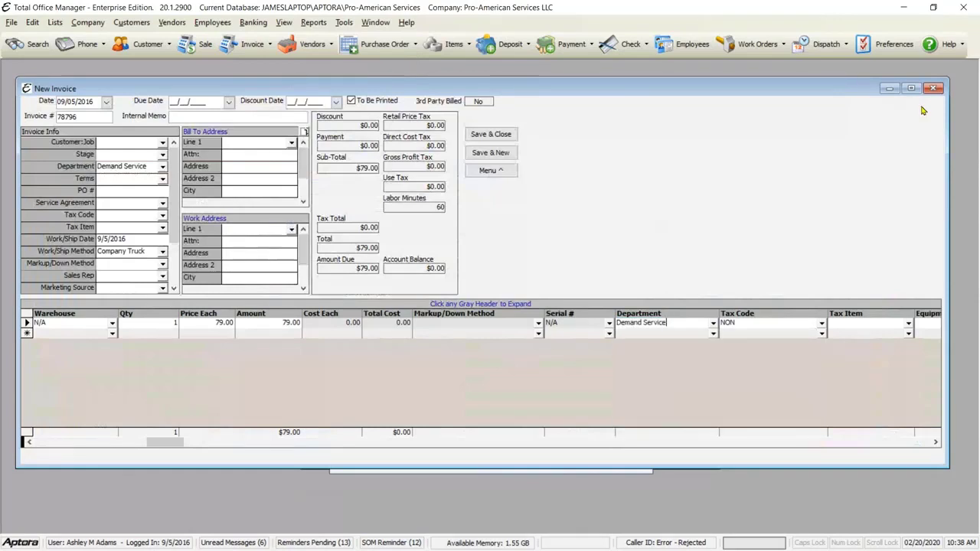
{"action": "left_click", "coordinate": [933, 89]}
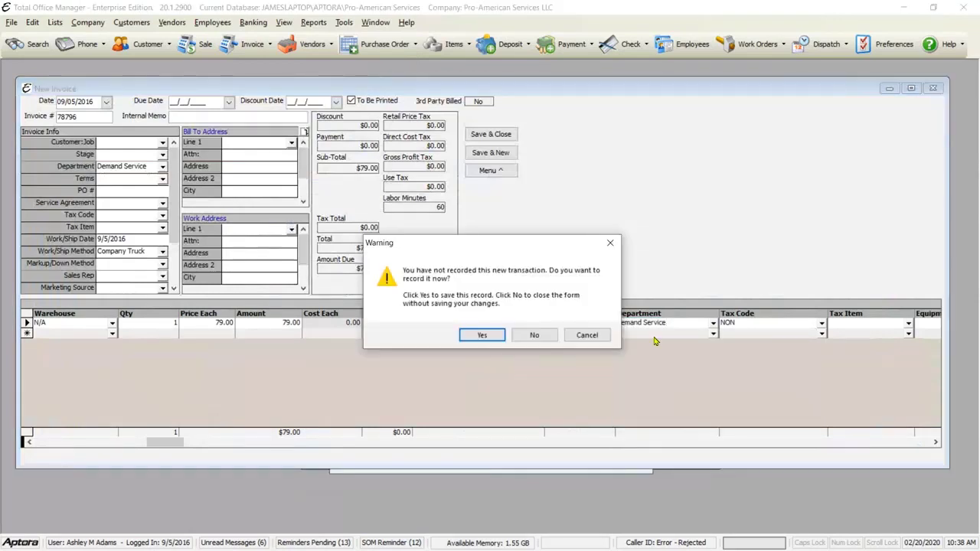
{"action": "left_click", "coordinate": [537, 336]}
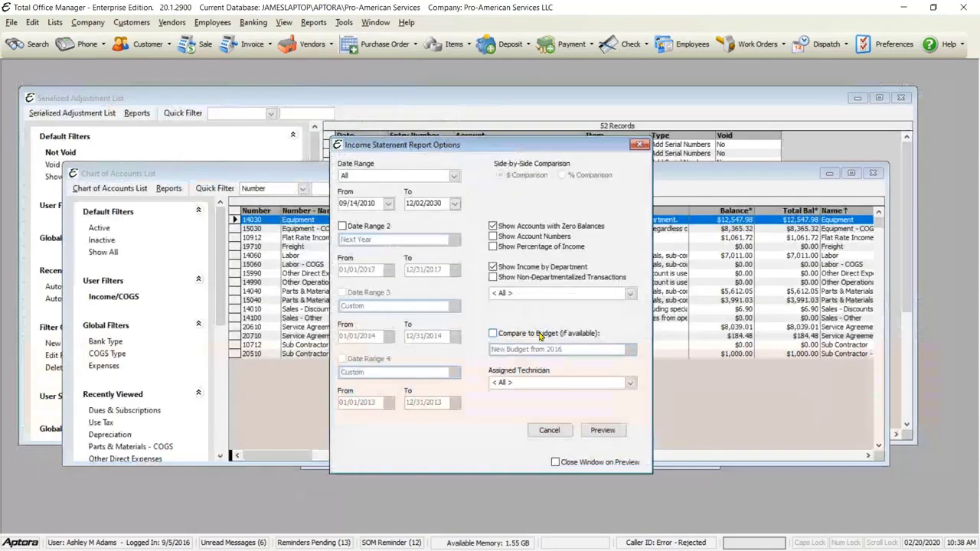
Check the Flat Rate Income account in the chart of accounts, and return to the open Add Serial Numbers entry.
{"action": "left_click", "coordinate": [301, 247]}
{"action": "left_click", "coordinate": [311, 238]}
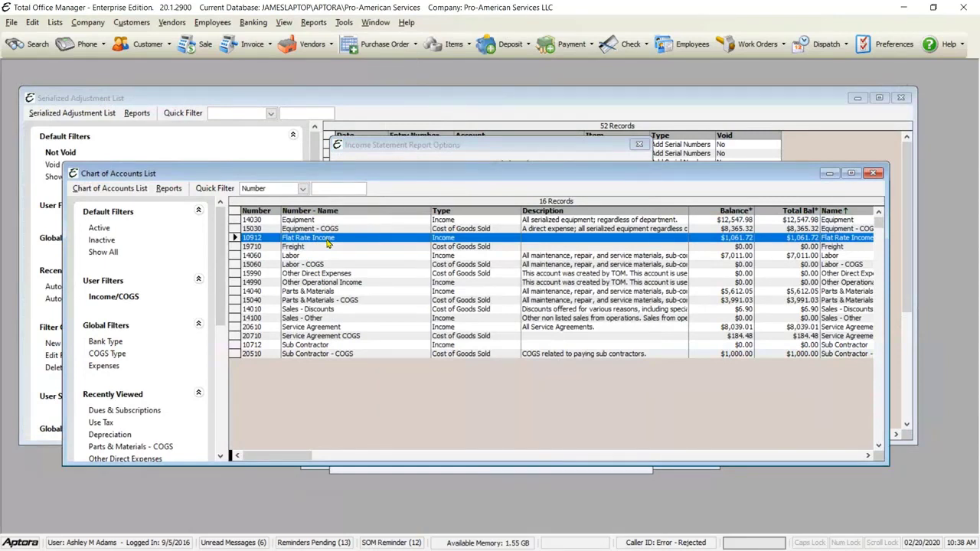
{"action": "left_click", "coordinate": [404, 107]}
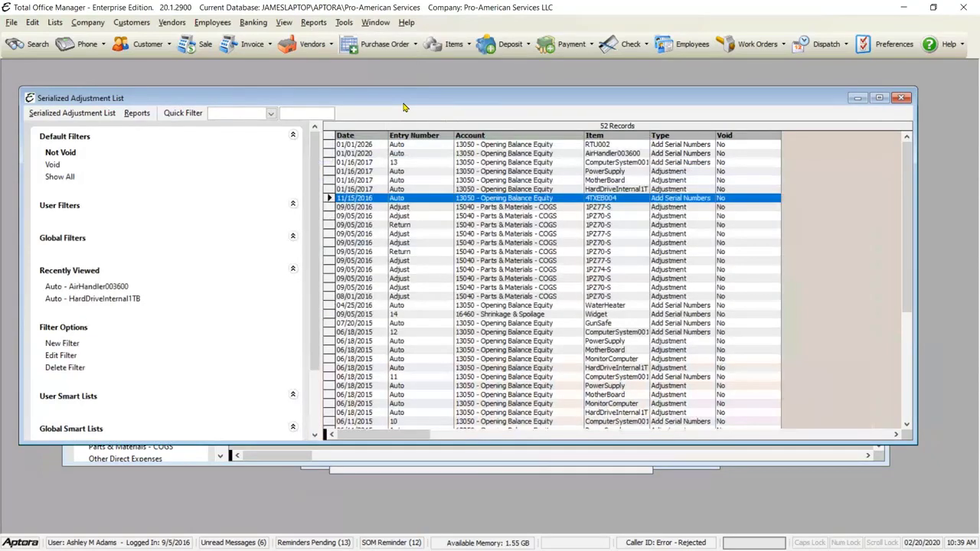
{"action": "key", "text": "alt+w"}
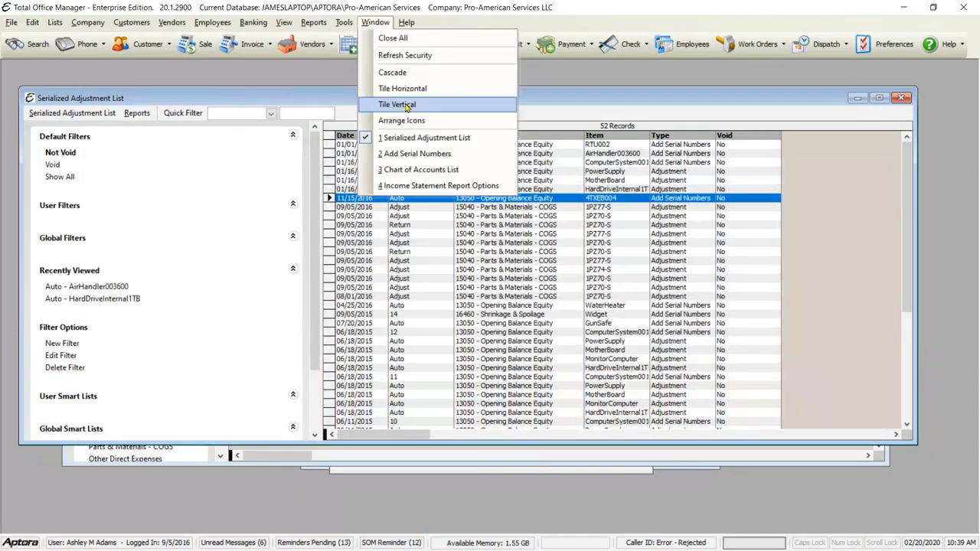
{"action": "left_click", "coordinate": [431, 156]}
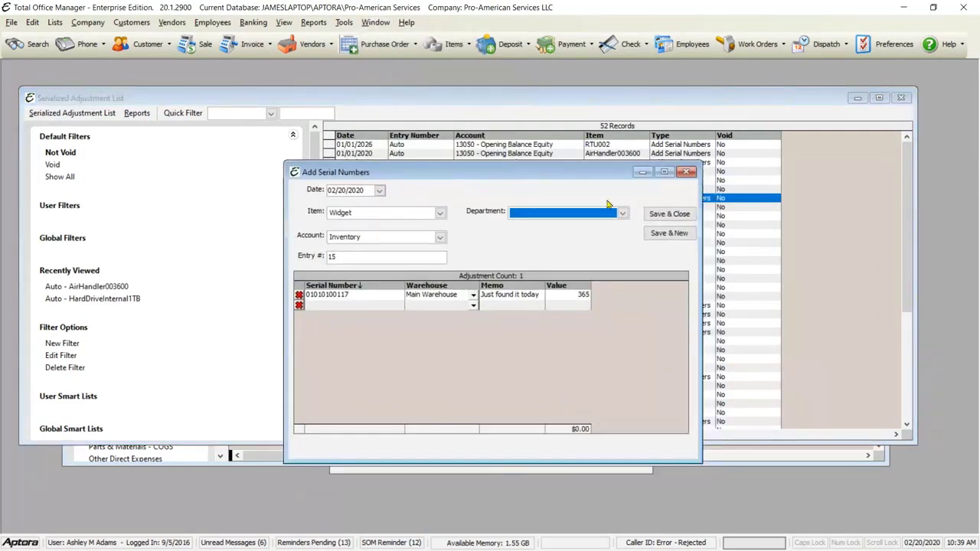
Review the full department list again for the Widget entry, leave the department blank, and return to the line's value.
{"action": "left_click", "coordinate": [623, 213]}
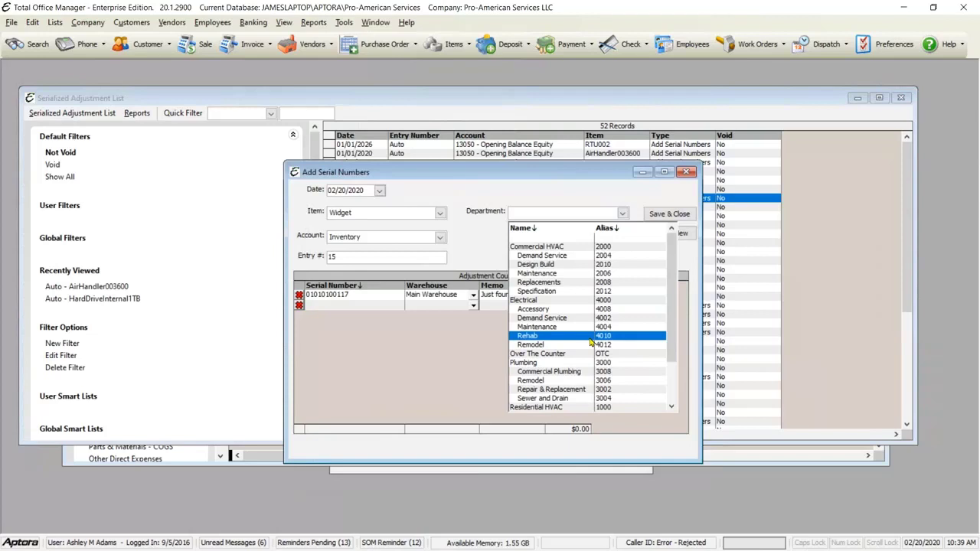
{"action": "scroll", "coordinate": [591, 344], "scroll_direction": "down", "scroll_amount": 2}
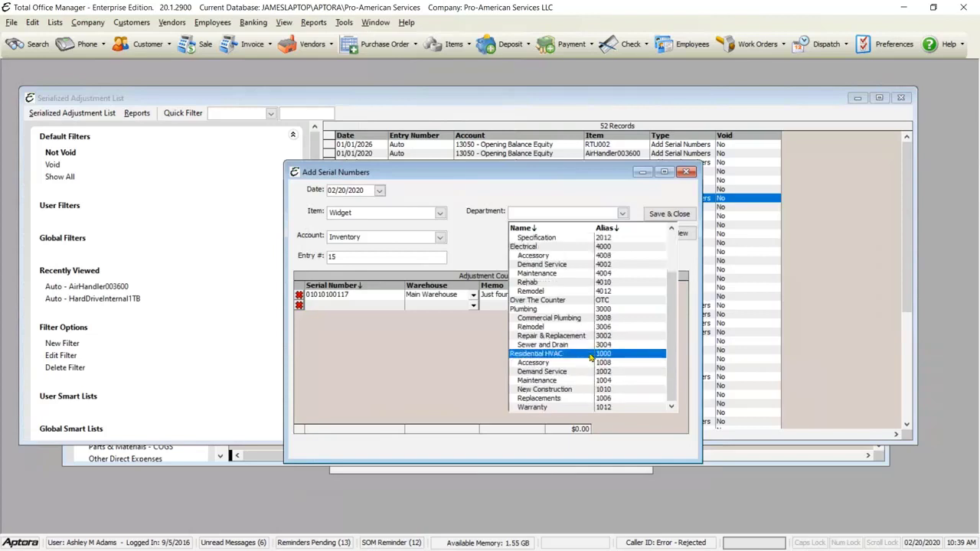
{"action": "scroll", "coordinate": [591, 355], "scroll_direction": "up", "scroll_amount": 2}
{"action": "left_click", "coordinate": [485, 242]}
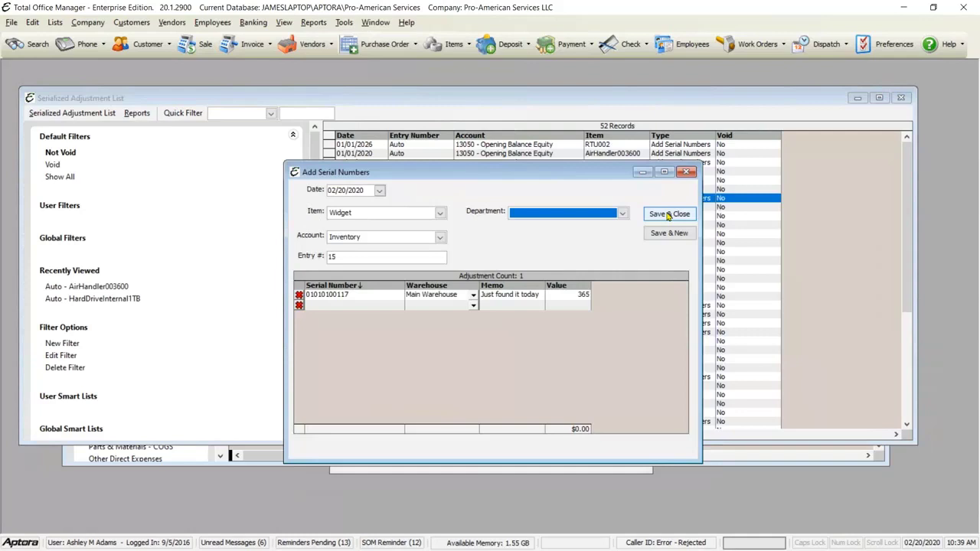
{"action": "left_click", "coordinate": [579, 295]}
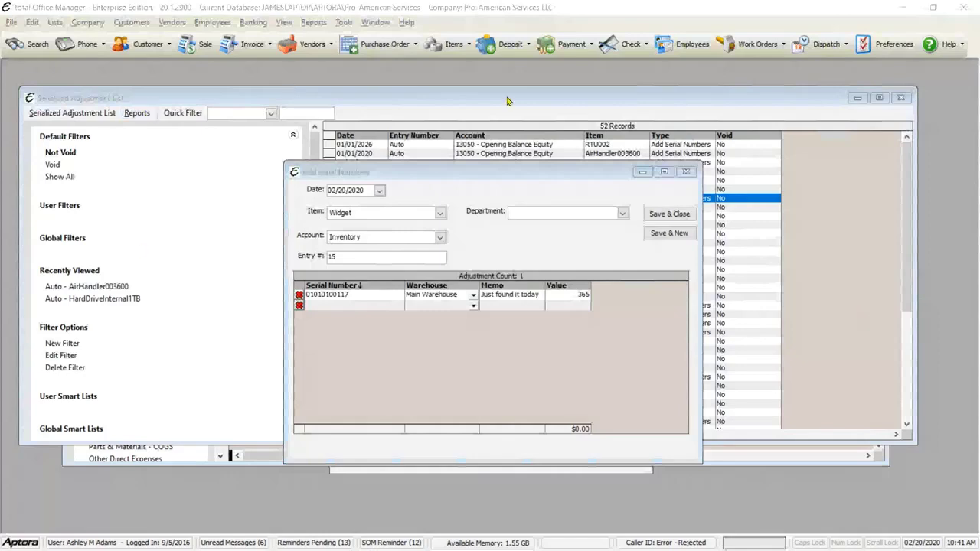
Move the Add Serial Numbers window aside and examine the job costing types, Other Direct Expenses and Equipment in the chart of accounts.
{"action": "left_click_drag", "start_coordinate": [553, 171], "coordinate": [794, 230]}
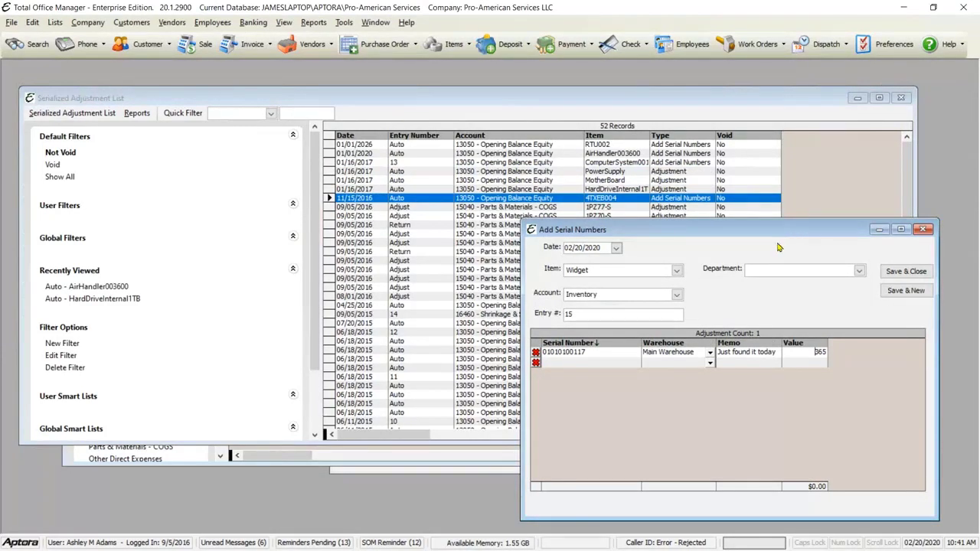
{"action": "left_click", "coordinate": [373, 459]}
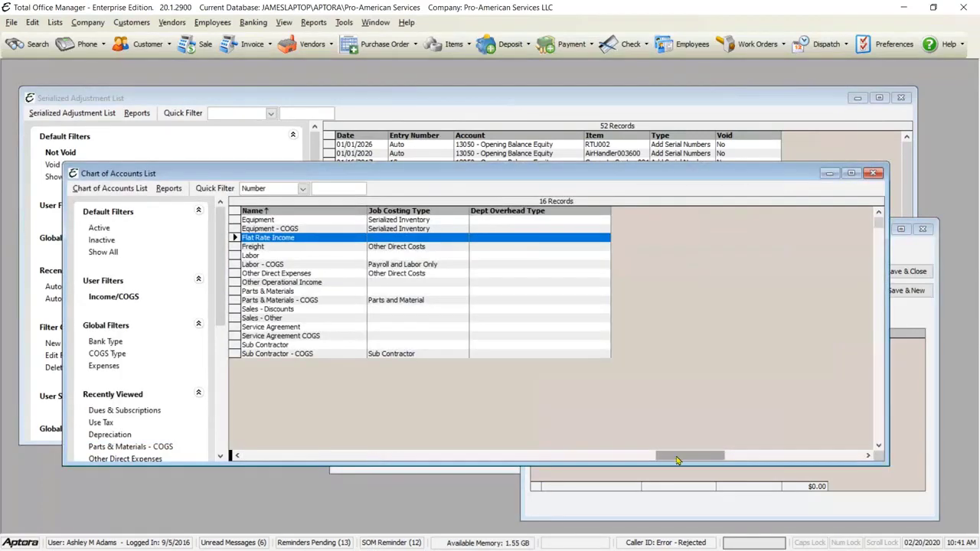
{"action": "left_click_drag", "start_coordinate": [677, 459], "coordinate": [548, 455]}
{"action": "left_click", "coordinate": [549, 455]}
{"action": "left_click", "coordinate": [310, 275]}
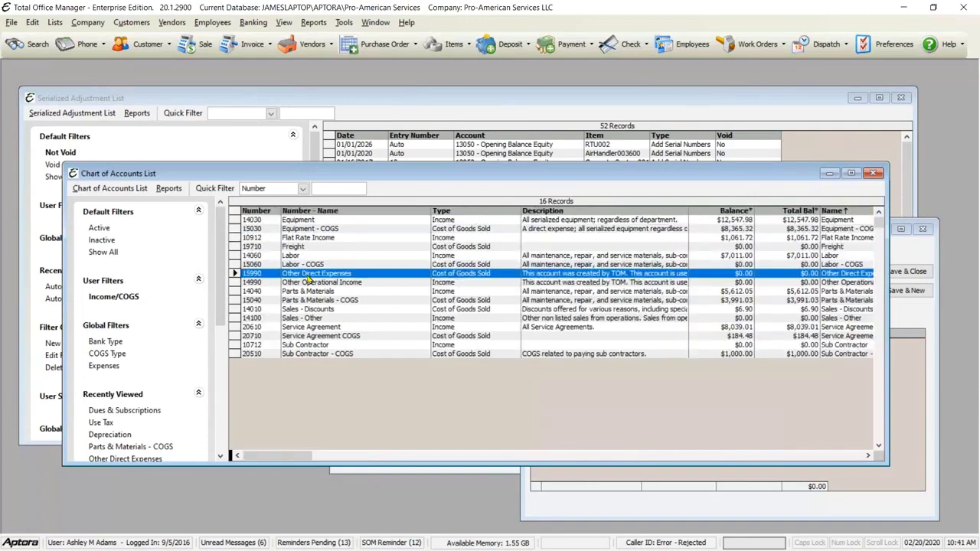
{"action": "left_click", "coordinate": [319, 220]}
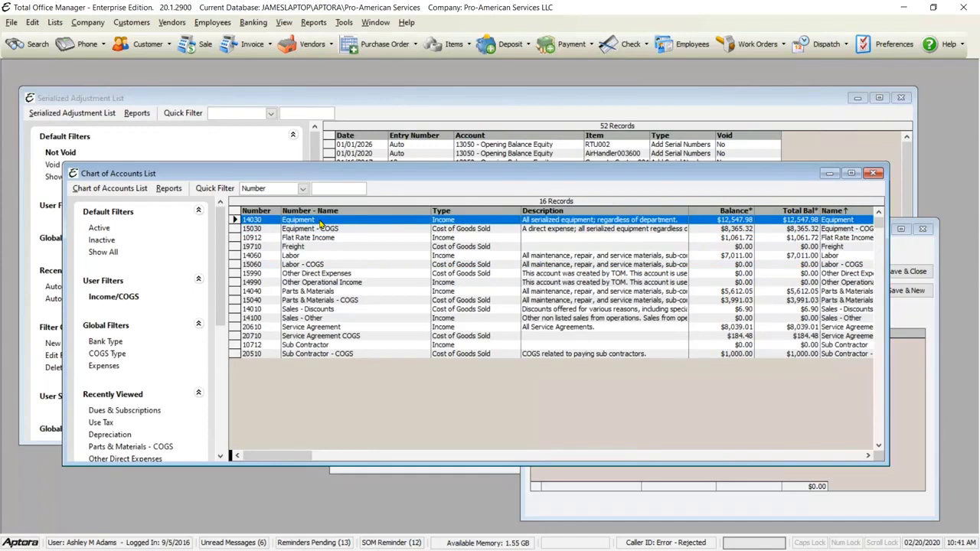
Examine the Equipment, Equipment - COGS, Flat Rate Income and Labor - COGS accounts in the chart of accounts.
{"action": "key", "text": "Down"}
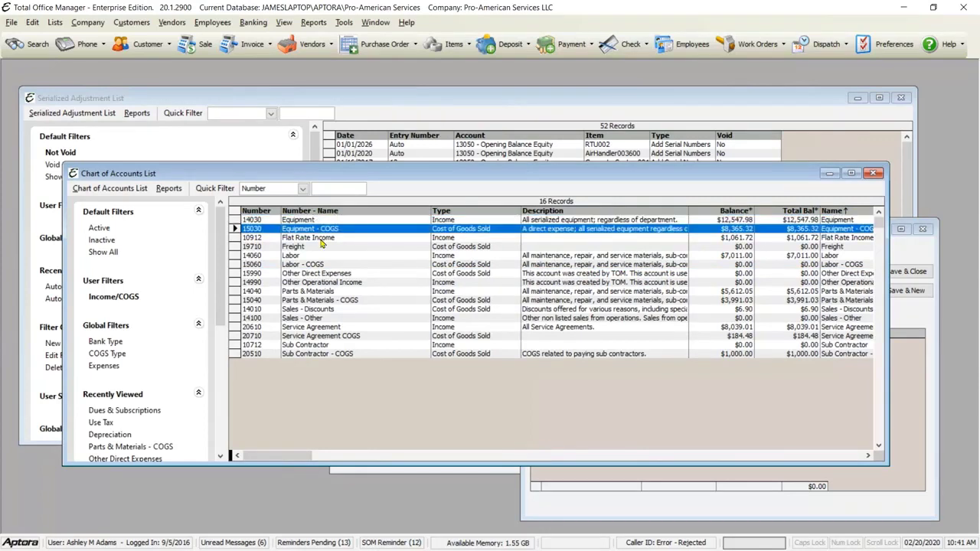
{"action": "left_click", "coordinate": [321, 239]}
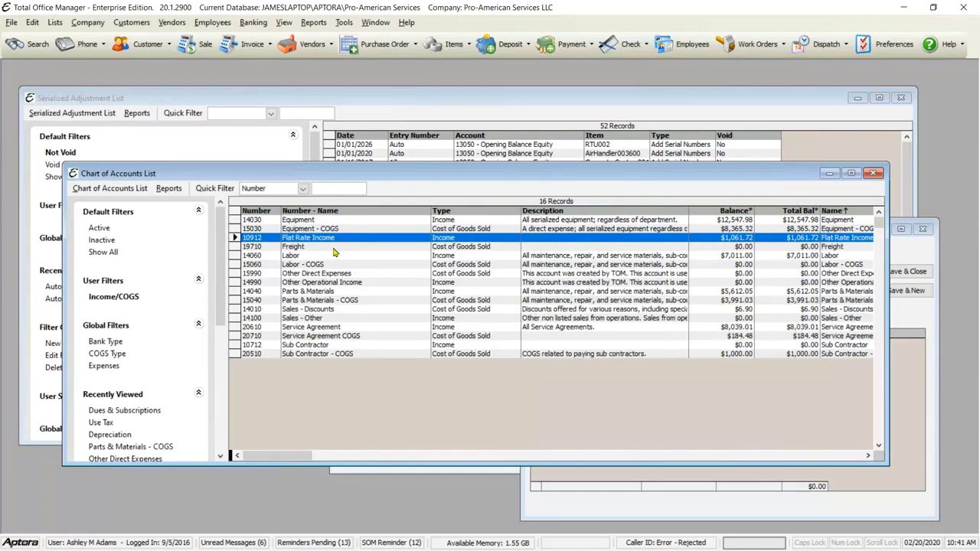
{"action": "left_click", "coordinate": [320, 266]}
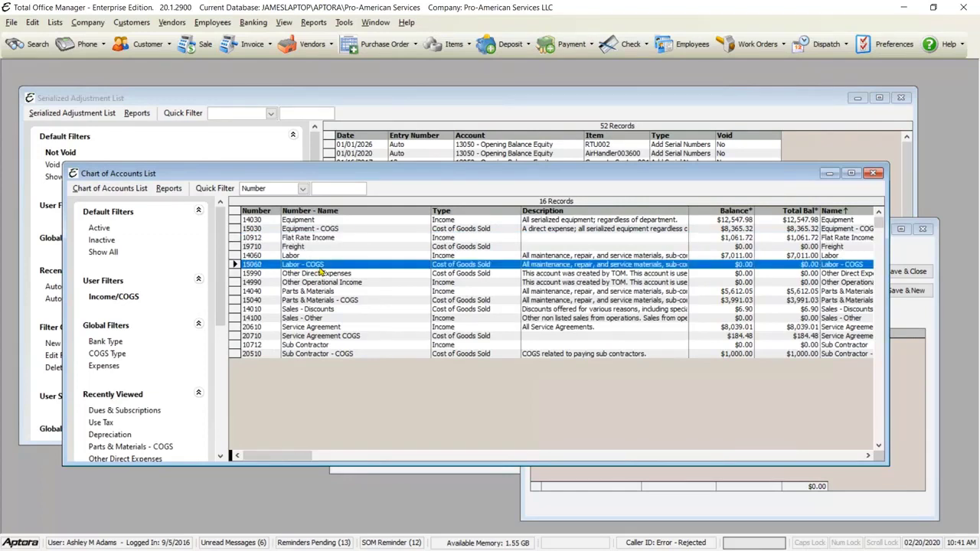
{"action": "left_click", "coordinate": [302, 220]}
{"action": "left_click", "coordinate": [309, 229]}
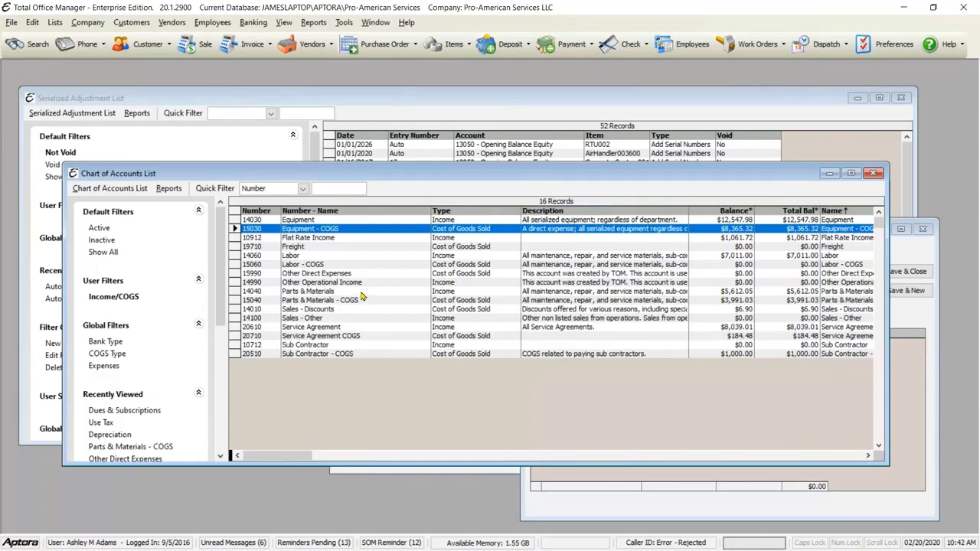
Open the company's department list, move it lower to review the departments, and close it.
{"action": "left_click", "coordinate": [77, 24]}
{"action": "mouse_move", "coordinate": [115, 496]}
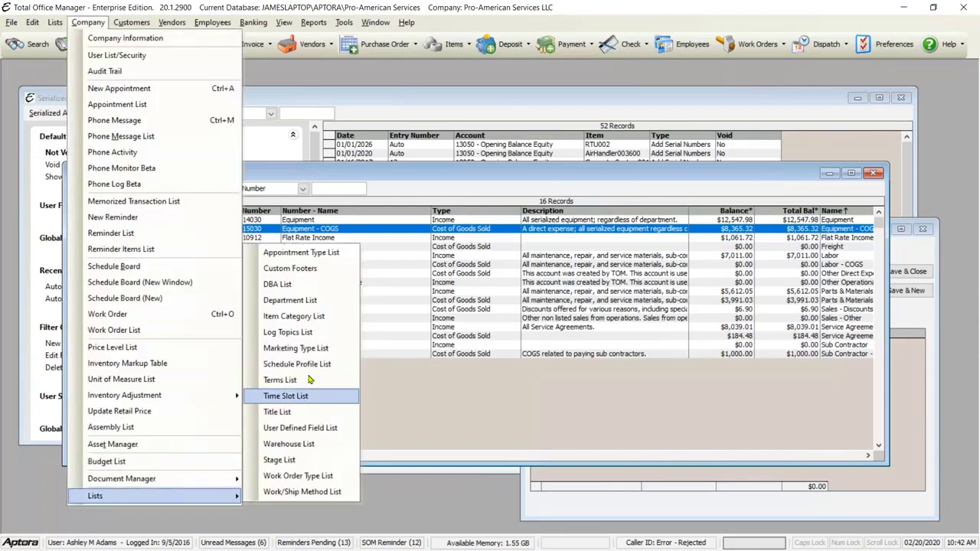
{"action": "left_click", "coordinate": [298, 303]}
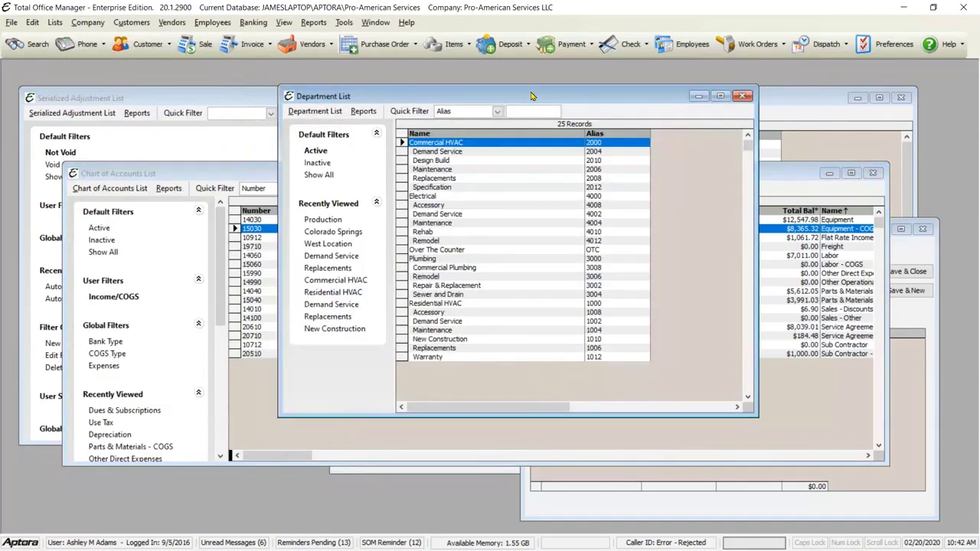
{"action": "left_click_drag", "start_coordinate": [532, 96], "coordinate": [452, 194]}
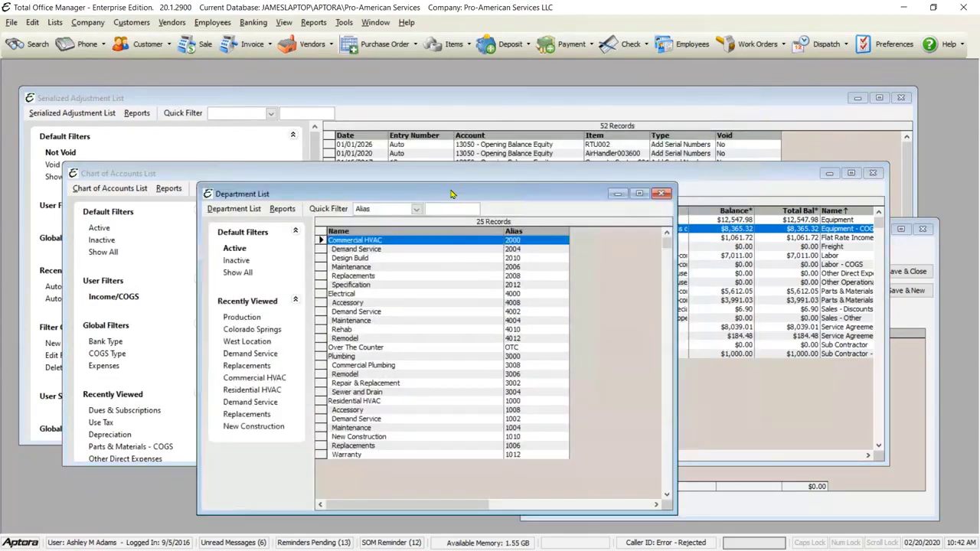
{"action": "left_click", "coordinate": [663, 195]}
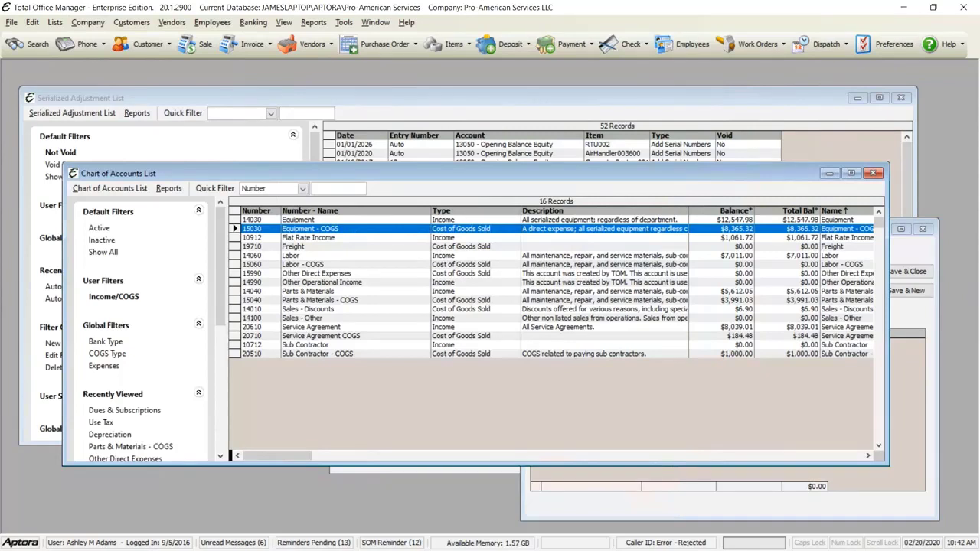
Return to the Add Serial Numbers entry for the Widget, and save and close it.
{"action": "left_click", "coordinate": [907, 317]}
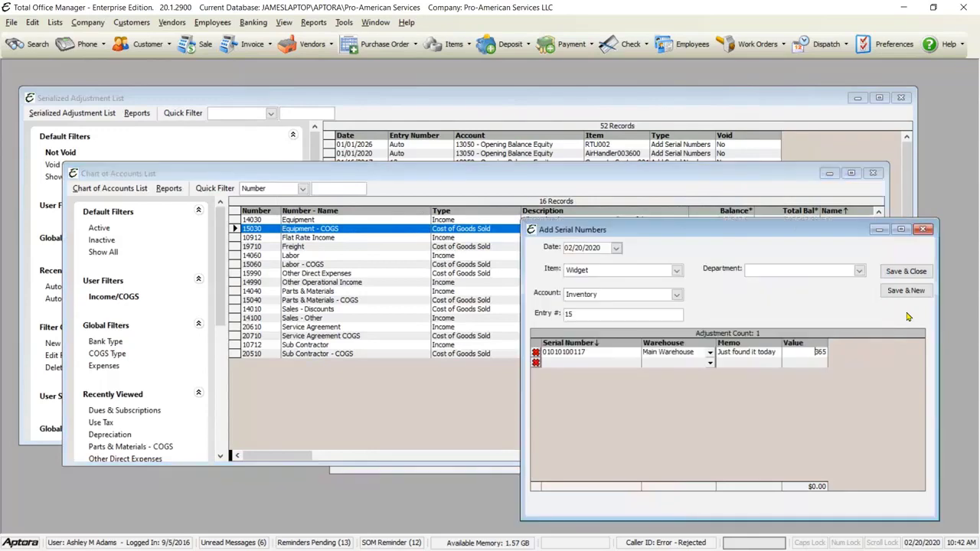
{"action": "left_click_drag", "start_coordinate": [789, 225], "coordinate": [627, 195]}
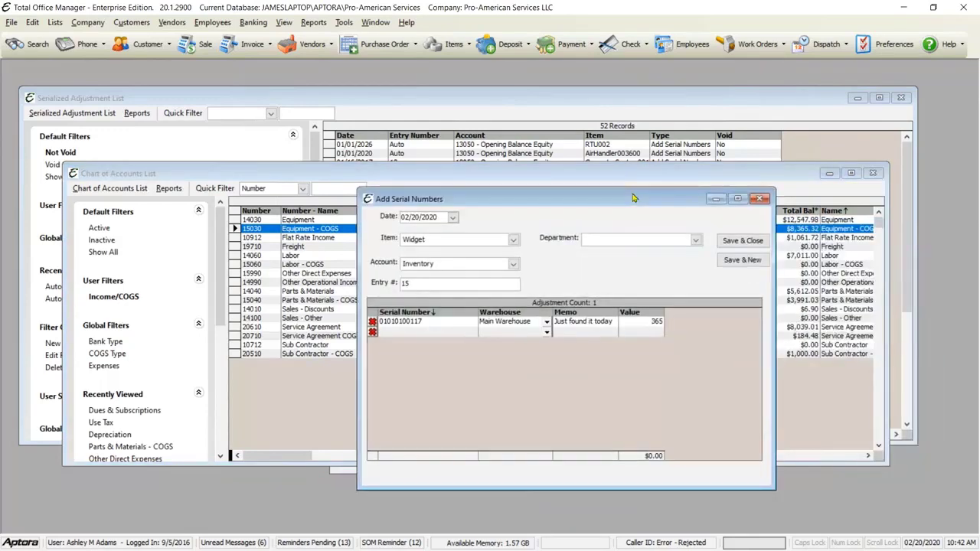
{"action": "left_click", "coordinate": [741, 241]}
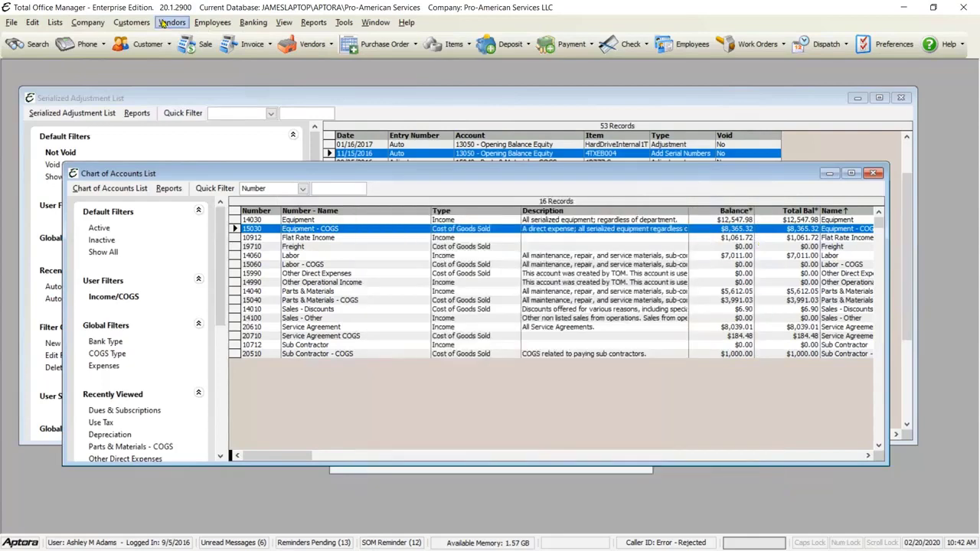
{"action": "left_click", "coordinate": [172, 22]}
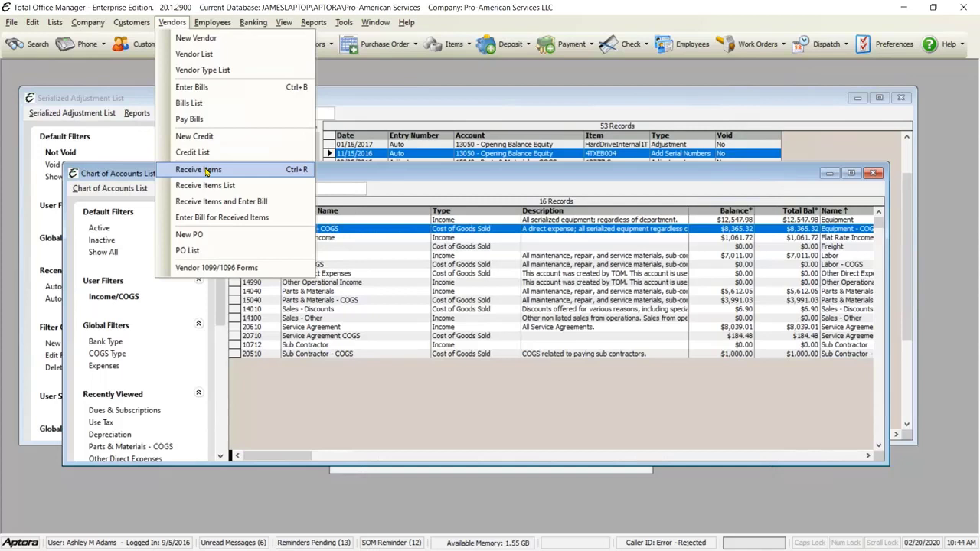
{"action": "left_click", "coordinate": [402, 171]}
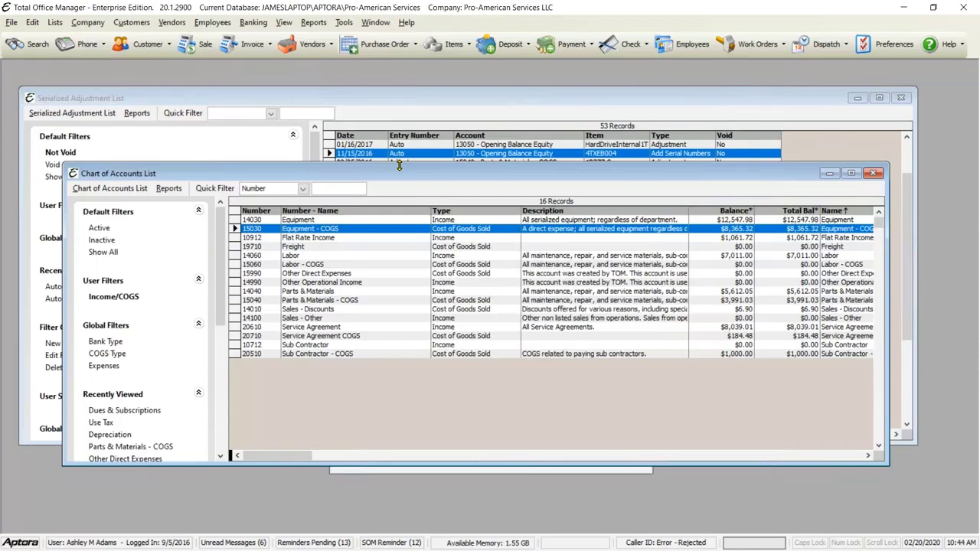
Open the list of non-serialized inventory adjustments and start a new adjustment, moving its window clear of the record list.
{"action": "left_click", "coordinate": [131, 23]}
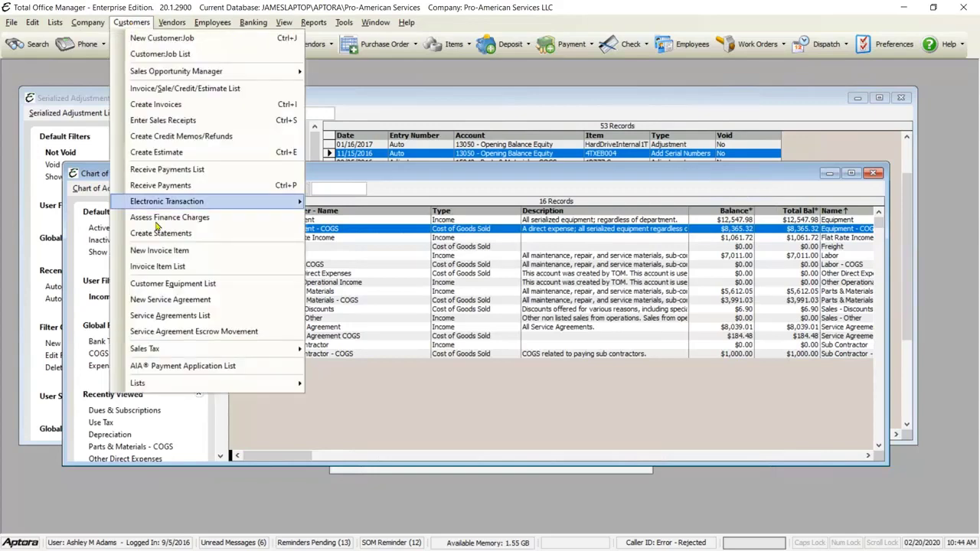
{"action": "mouse_move", "coordinate": [89, 23]}
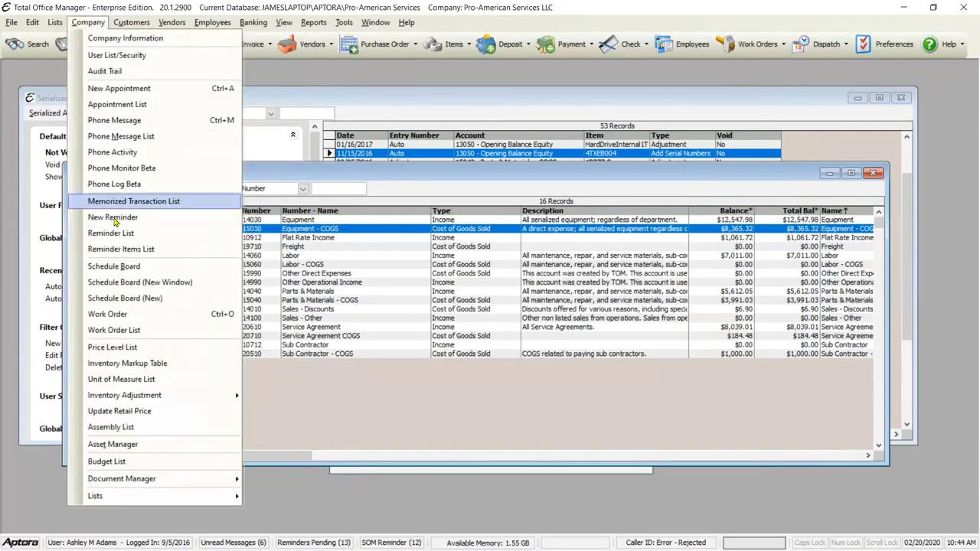
{"action": "mouse_move", "coordinate": [153, 396]}
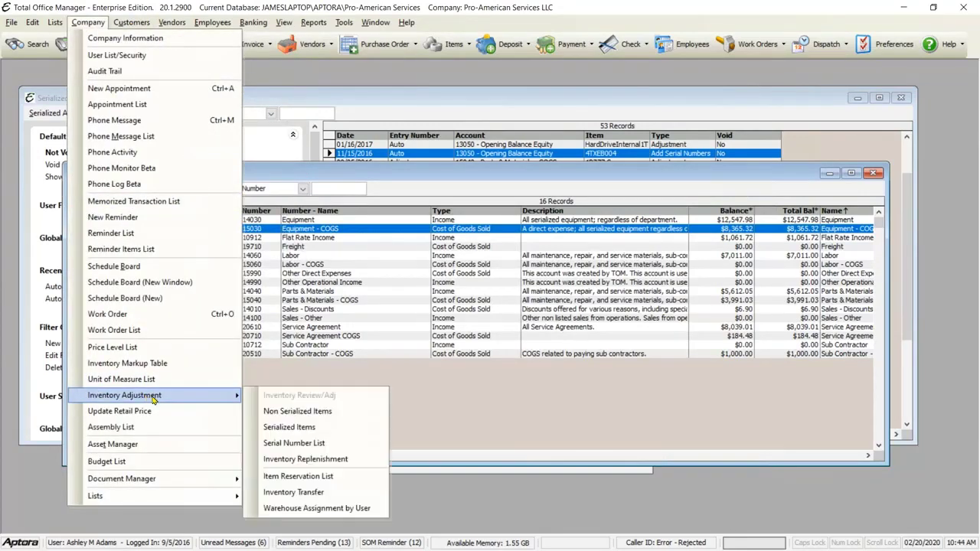
{"action": "left_click", "coordinate": [306, 412]}
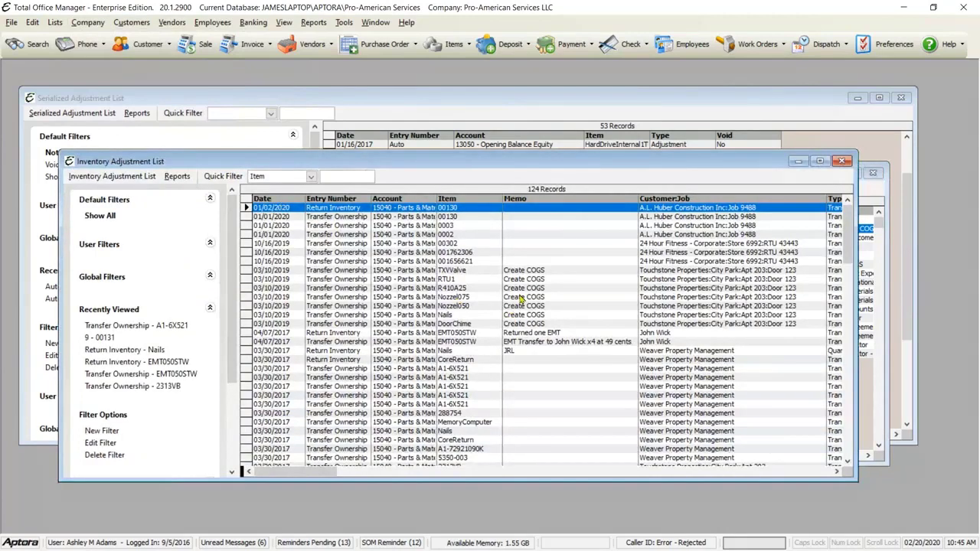
{"action": "right_click", "coordinate": [450, 252]}
{"action": "left_click", "coordinate": [501, 258]}
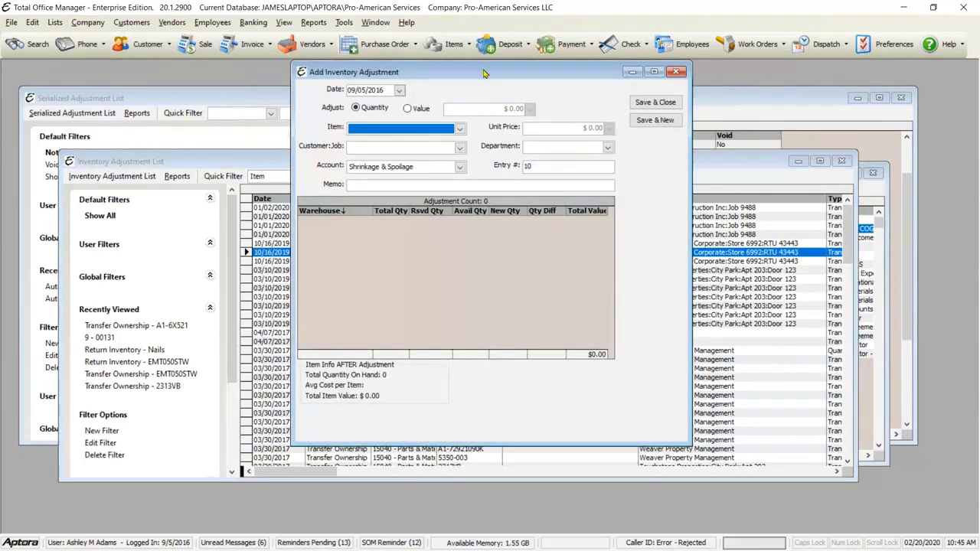
{"action": "left_click_drag", "start_coordinate": [484, 73], "coordinate": [388, 102]}
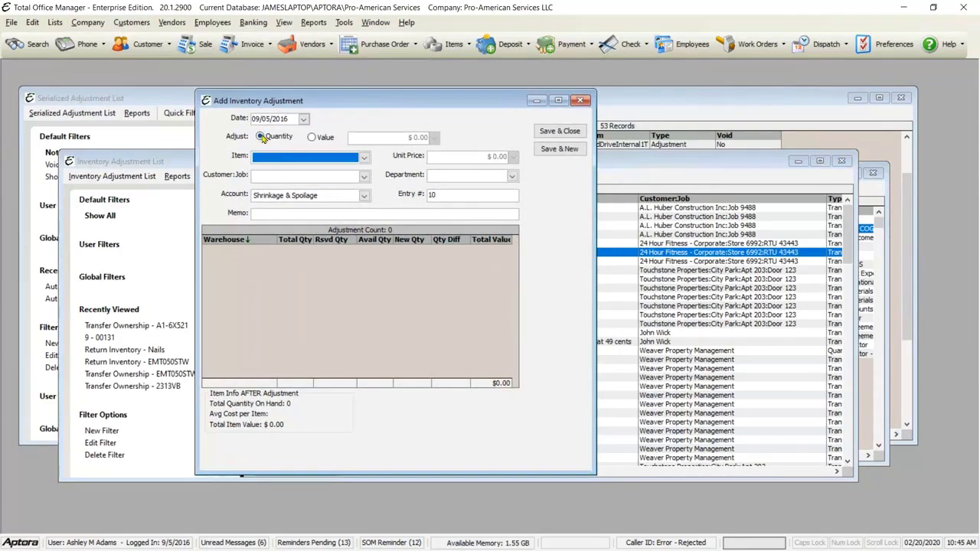
Check the Value adjustment mode, return to adjusting by Quantity, and choose item 0002.
{"action": "left_click", "coordinate": [312, 137]}
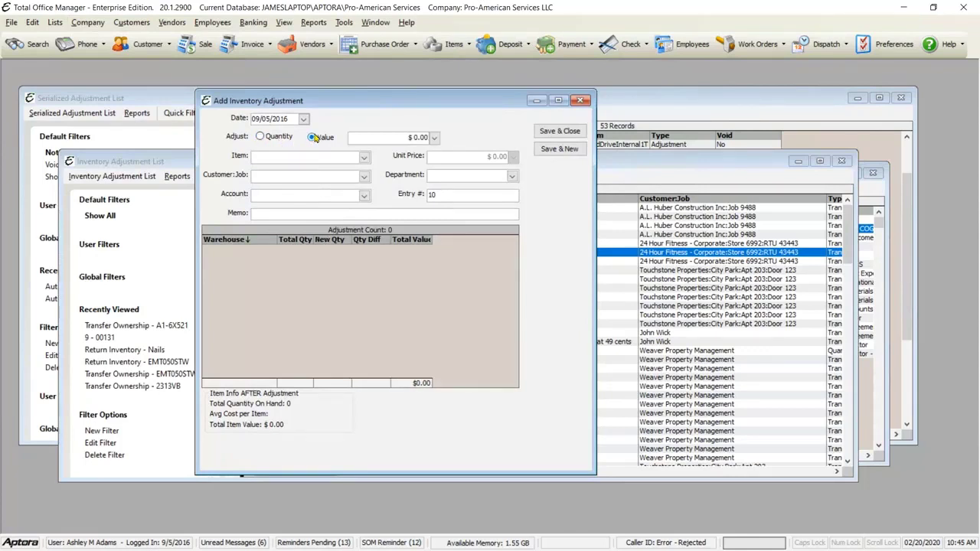
{"action": "left_click", "coordinate": [261, 138]}
{"action": "left_click", "coordinate": [365, 157]}
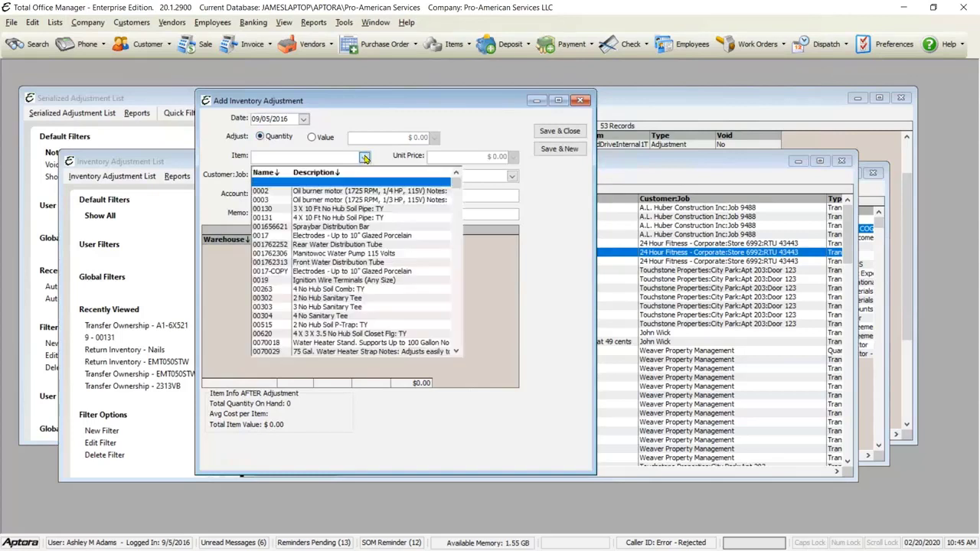
{"action": "left_click", "coordinate": [298, 193]}
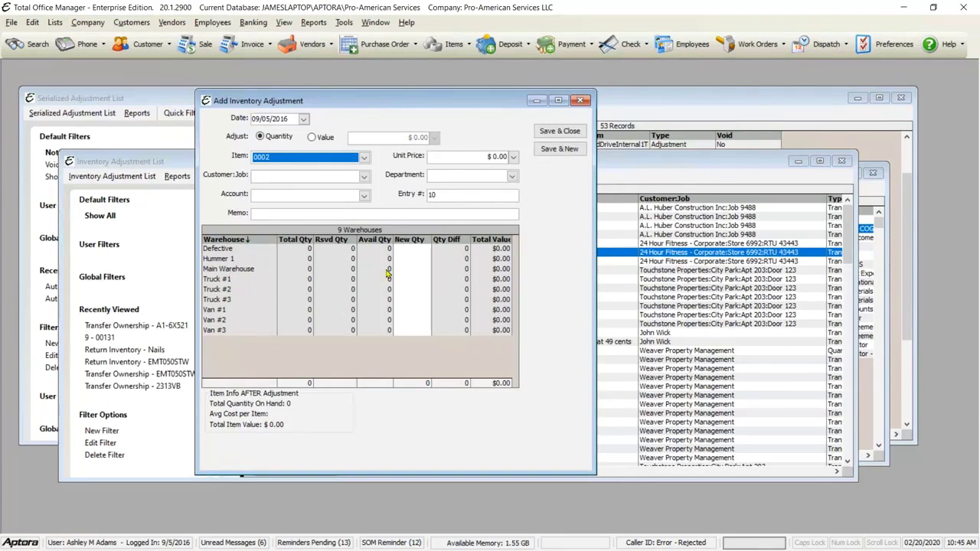
Set the Main Warehouse new quantity to 10 and the unit price to $10.00.
{"action": "left_click", "coordinate": [419, 270]}
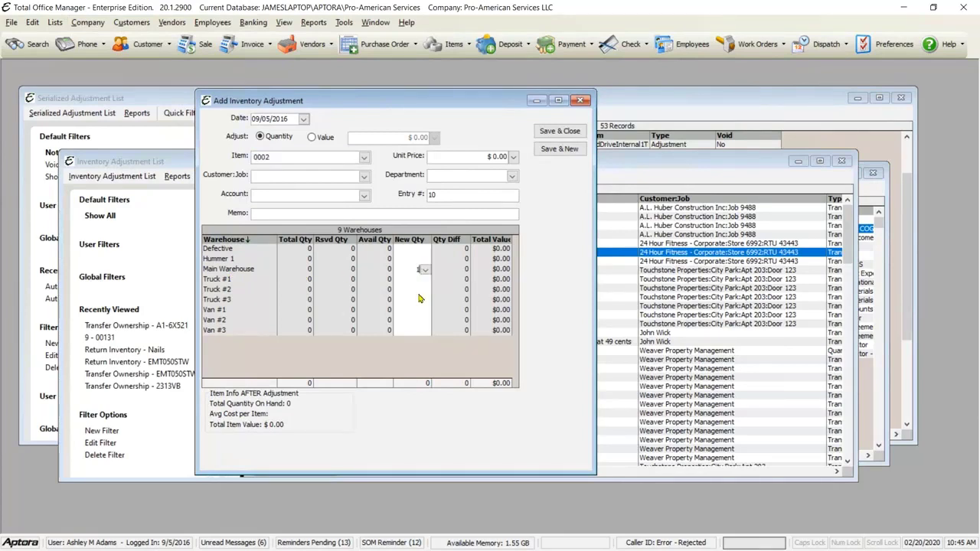
{"action": "type", "text": "10"}
{"action": "left_click", "coordinate": [488, 157]}
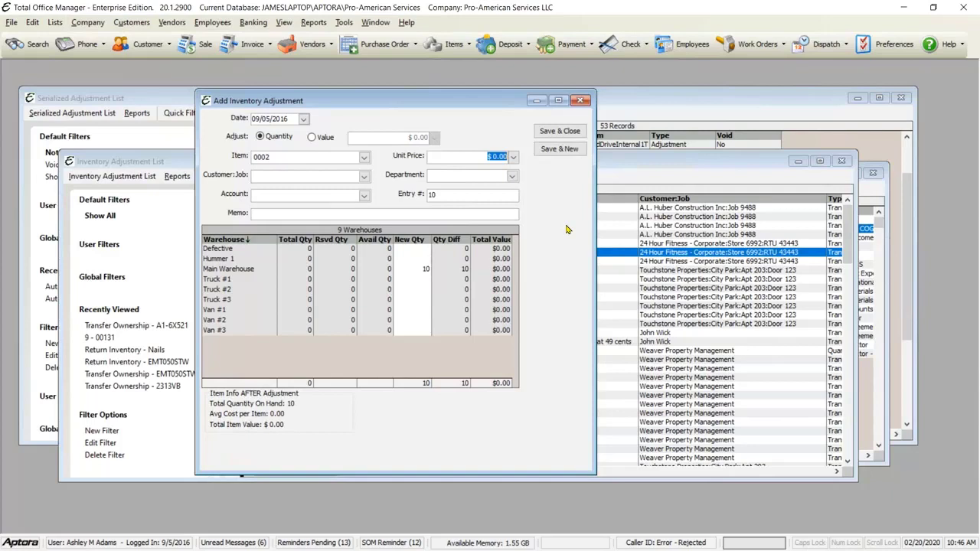
{"action": "type", "text": "10"}
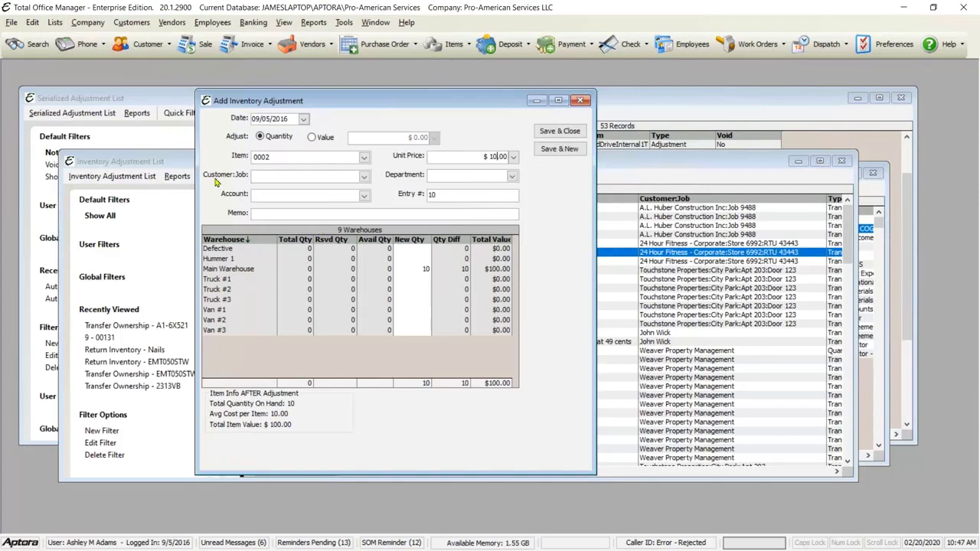
Review the customer job choices, leave that field blank, and assign the adjustment to the Shrinkage & Spoilage account.
{"action": "left_click", "coordinate": [364, 177]}
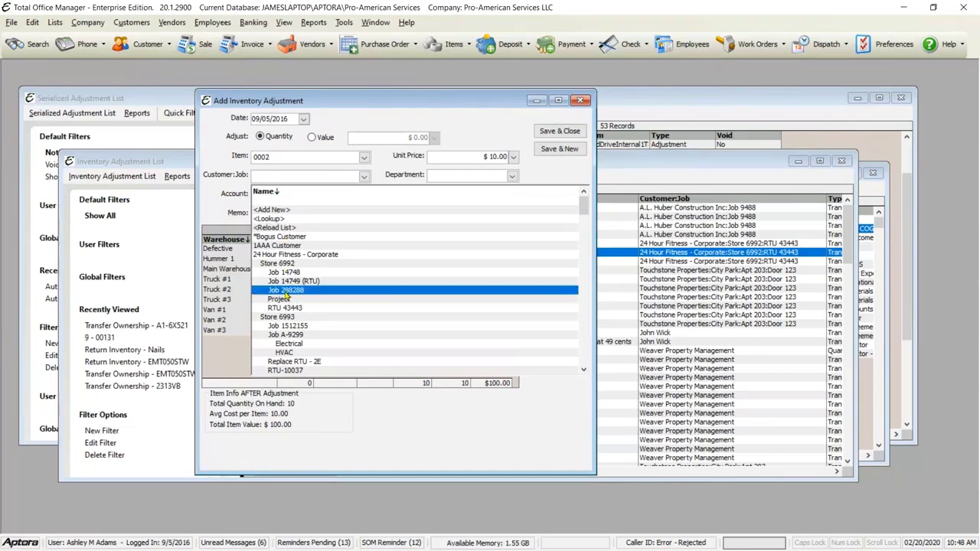
{"action": "left_click", "coordinate": [217, 153]}
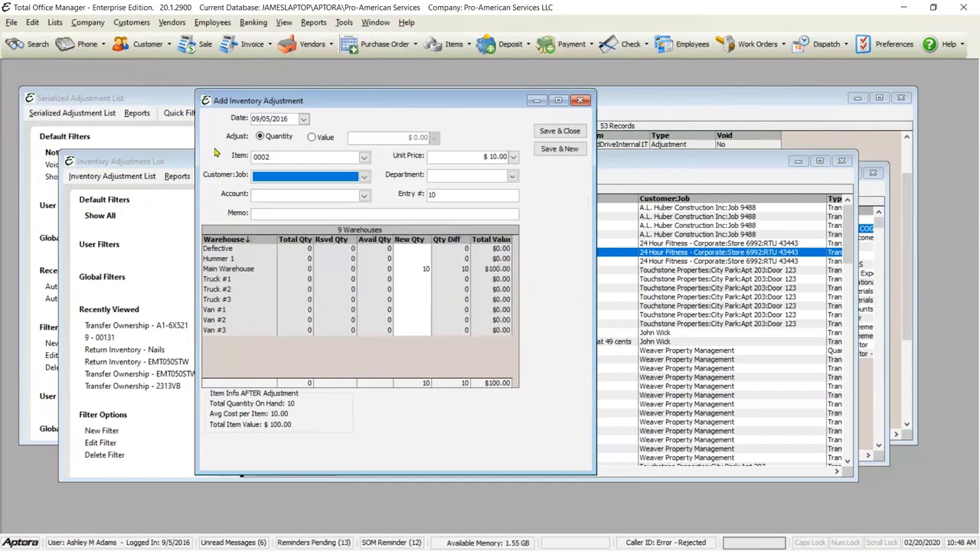
{"action": "left_click", "coordinate": [365, 196]}
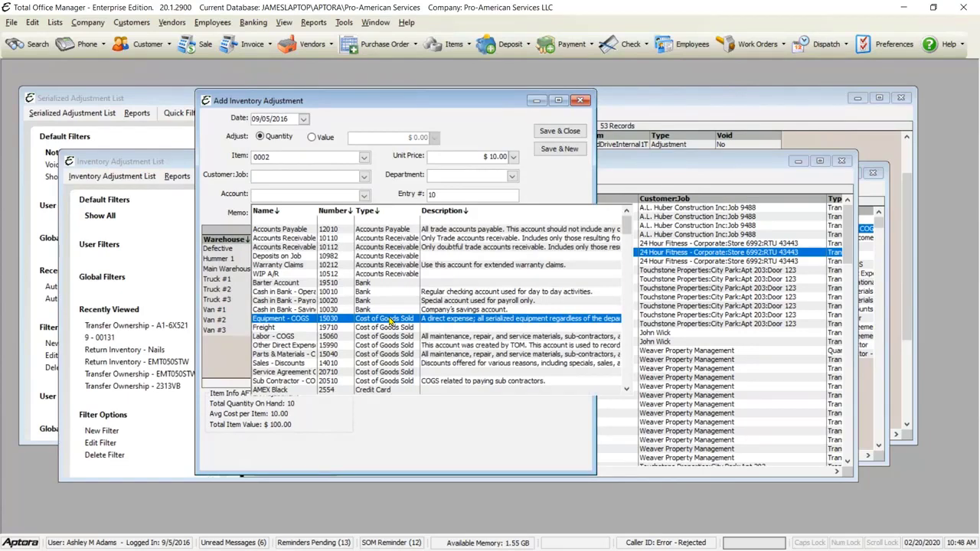
{"action": "type", "text": "Shrinkage & Spoilage"}
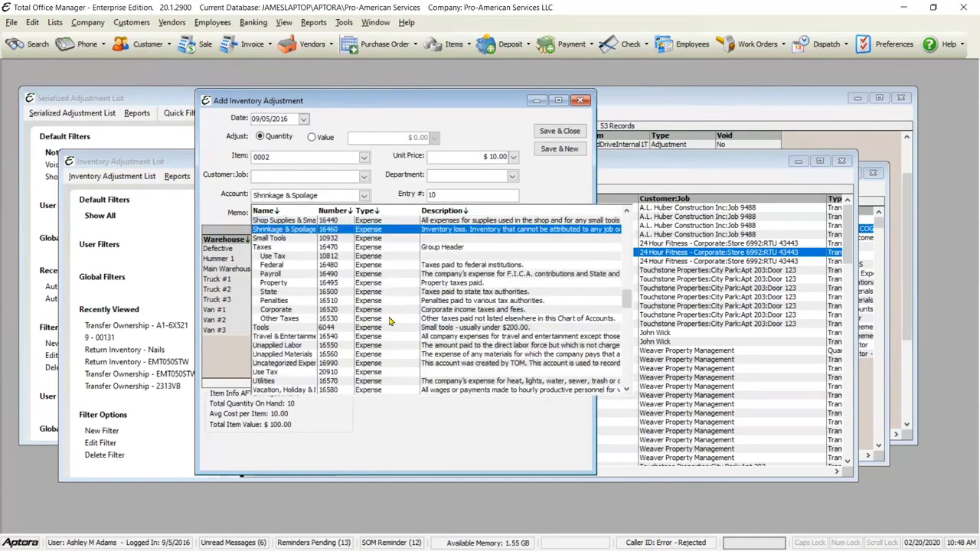
{"action": "left_click", "coordinate": [289, 234]}
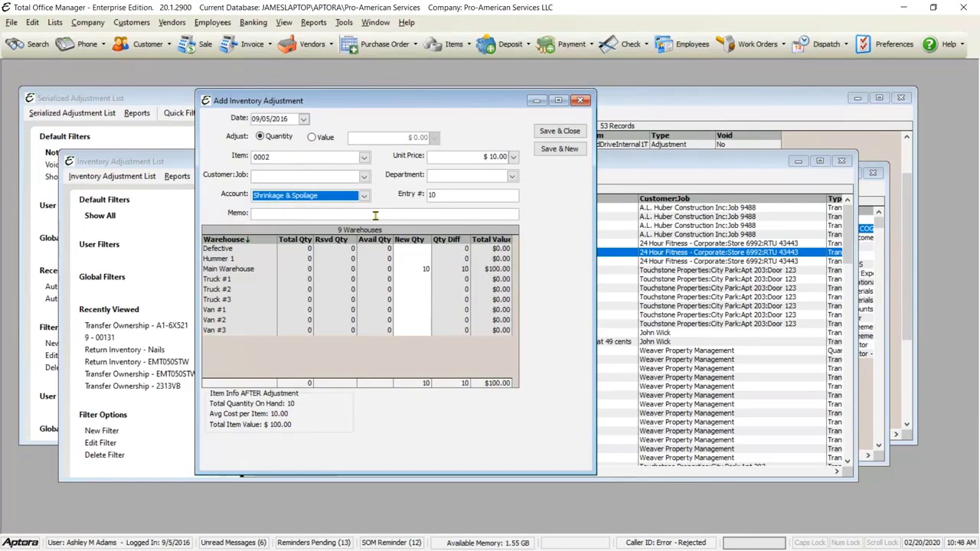
Look through the account choices, assign the adjustment to the Inventory account, and keep that account despite its type.
{"action": "left_click", "coordinate": [364, 196]}
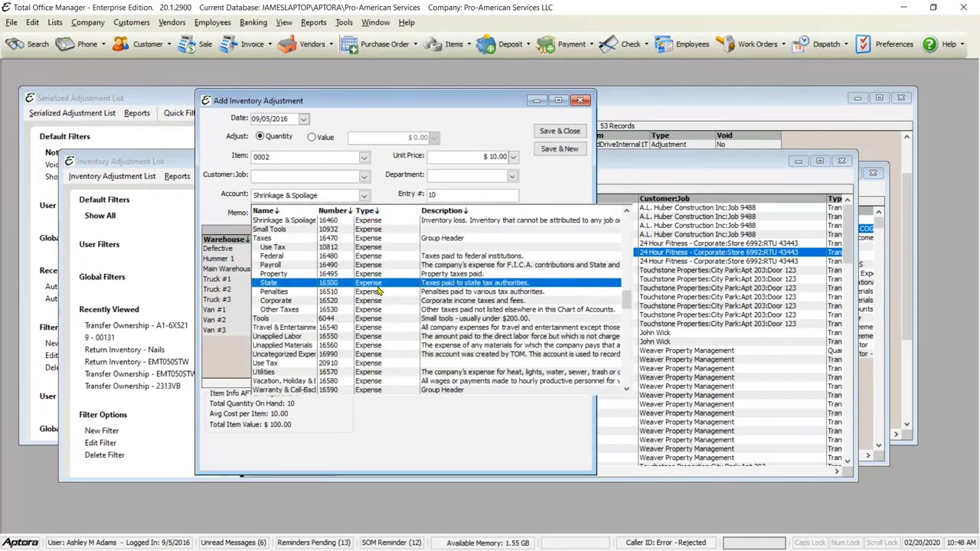
{"action": "key", "text": "i"}
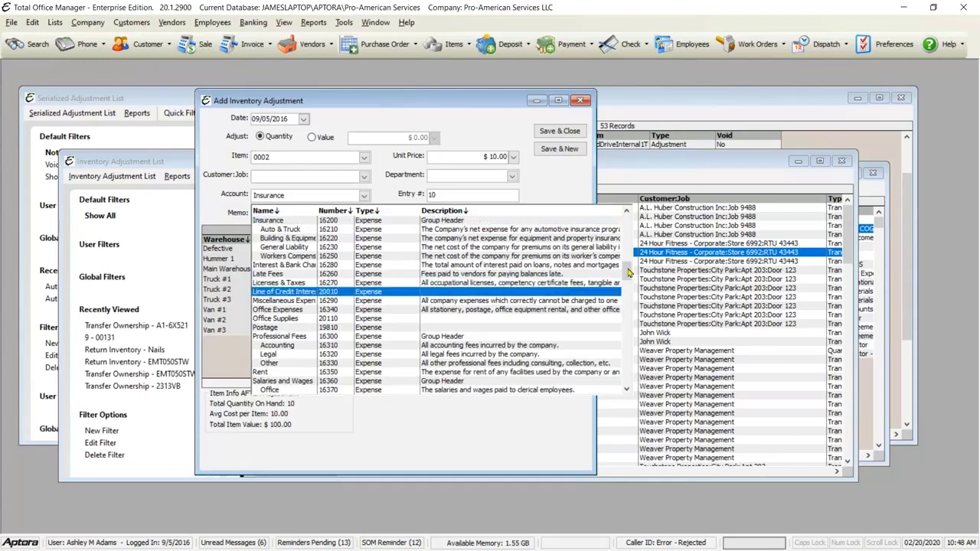
{"action": "left_click_drag", "start_coordinate": [628, 273], "coordinate": [623, 217]}
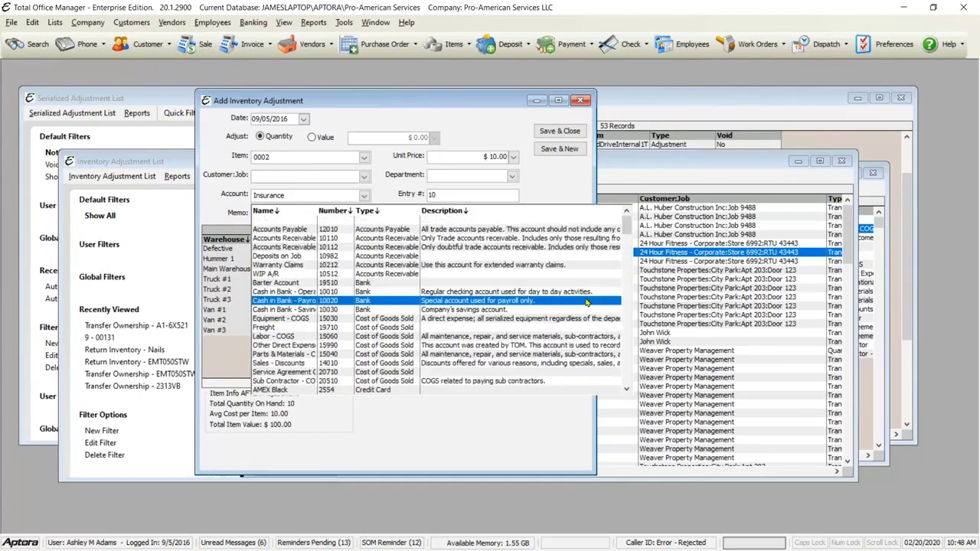
{"action": "scroll", "coordinate": [536, 302], "scroll_direction": "down", "scroll_amount": 3}
{"action": "scroll", "coordinate": [511, 302], "scroll_direction": "down", "scroll_amount": 12}
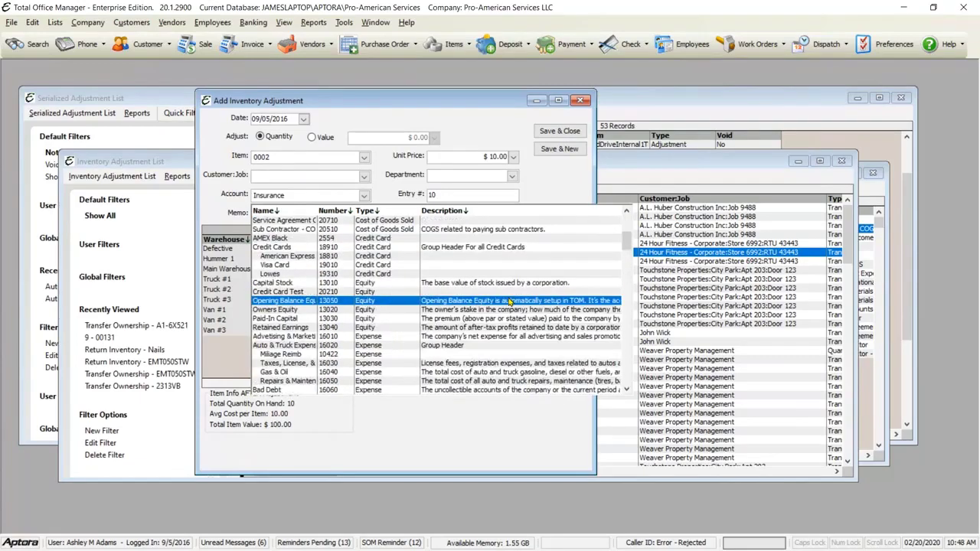
{"action": "left_click_drag", "start_coordinate": [628, 268], "coordinate": [625, 341]}
{"action": "left_click", "coordinate": [267, 248]}
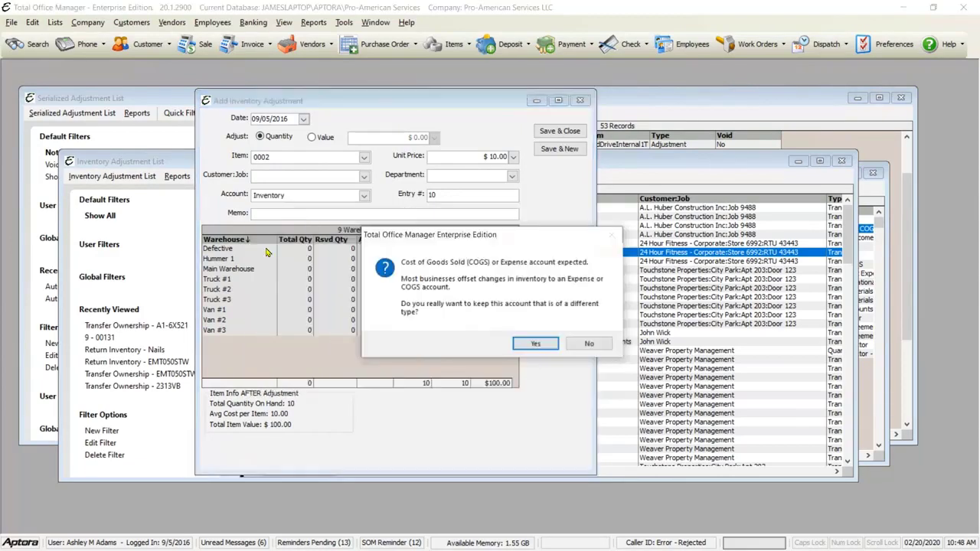
{"action": "left_click", "coordinate": [540, 345]}
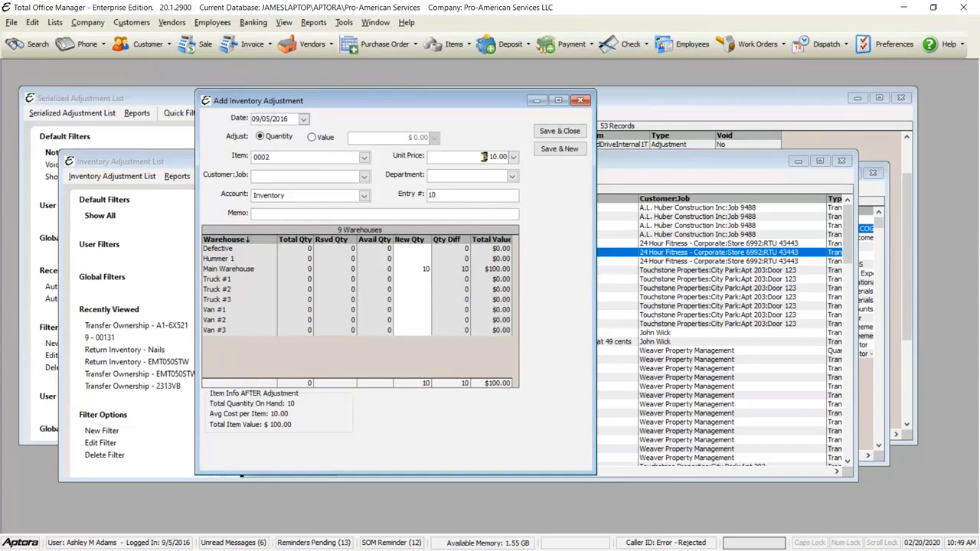
Try a unit price of $0.00 for item 0002, and set it back to $10.00.
{"action": "left_click_drag", "start_coordinate": [484, 157], "coordinate": [536, 155]}
{"action": "type", "text": "0"}
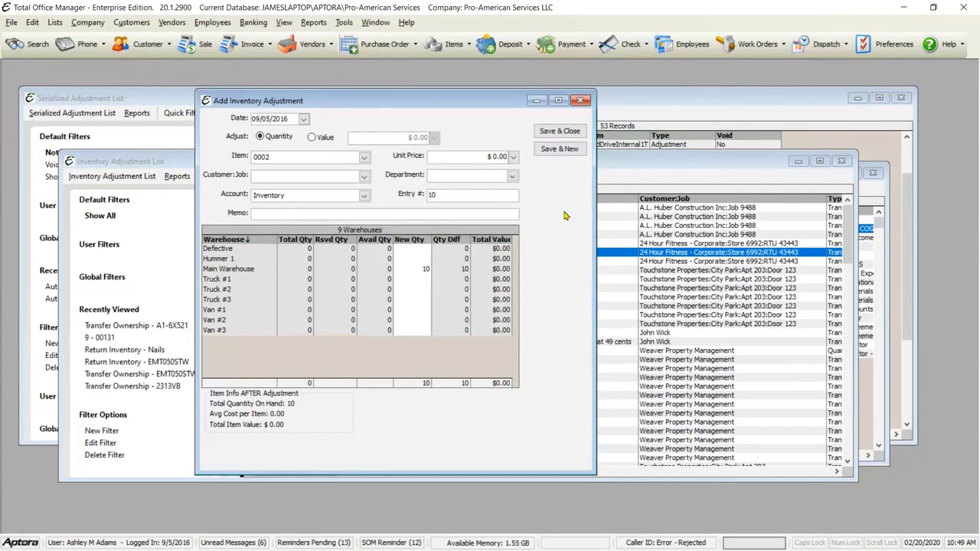
{"action": "left_click_drag", "start_coordinate": [487, 160], "coordinate": [552, 161]}
{"action": "type", "text": "10"}
Enter the memo "Just found these in the main warehouse while counting inventory".
{"action": "left_click", "coordinate": [263, 215]}
{"action": "type", "text": "J"}
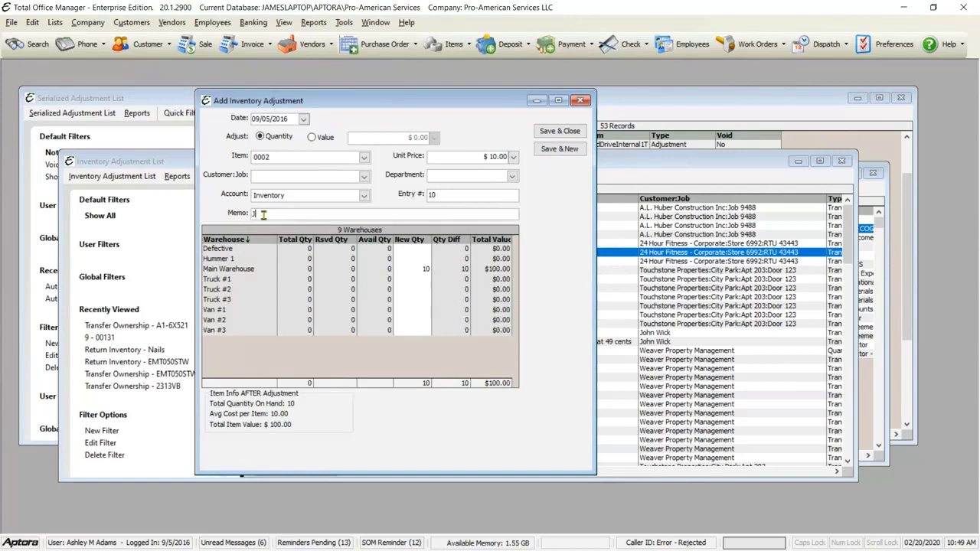
{"action": "type", "text": "ust found these in the main w"}
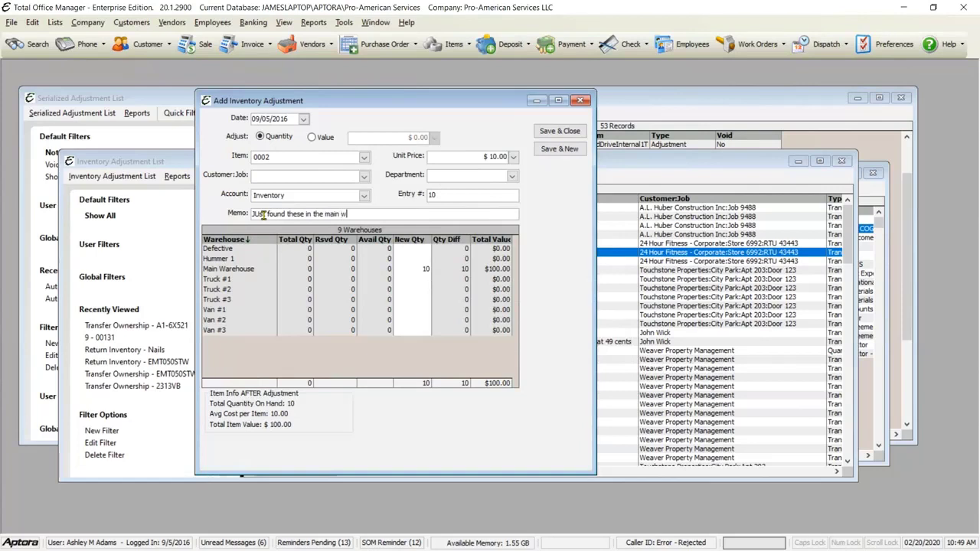
{"action": "type", "text": "arehouse while counting invent"}
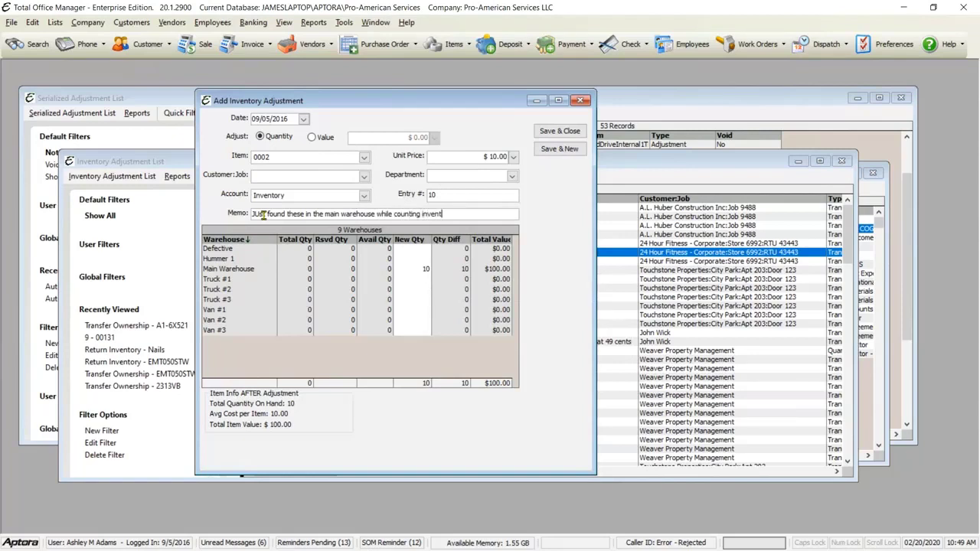
{"action": "type", "text": "ory"}
{"action": "left_click", "coordinate": [258, 214]}
{"action": "key", "text": "BackSpace"}
{"action": "type", "text": "u"}
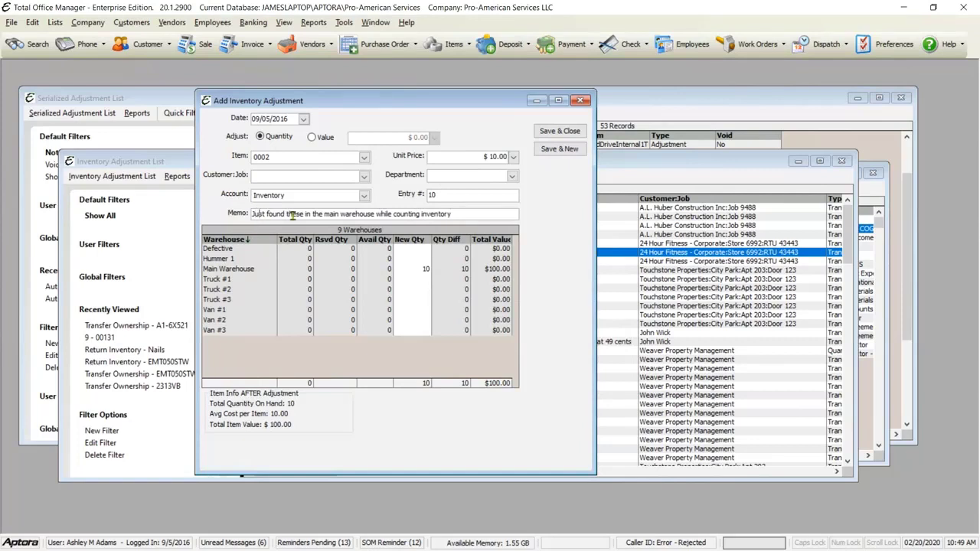
{"action": "left_click", "coordinate": [472, 217]}
Change the date of the item 0002 adjustment to 02/02/2020.
{"action": "left_click", "coordinate": [285, 120]}
{"action": "type", "text": "02/"}
{"action": "type", "text": "02/2026"}
{"action": "key", "text": "Tab"}
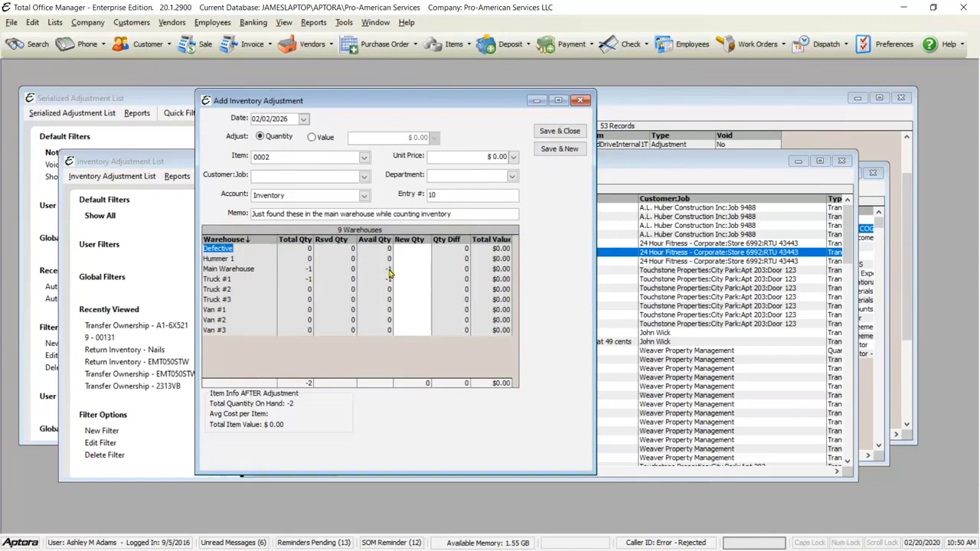
{"action": "left_click", "coordinate": [294, 119]}
Try a new quantity of 11 for the Main Warehouse and correct it to 10.
{"action": "left_click", "coordinate": [420, 269]}
{"action": "type", "text": "11"}
{"action": "key", "text": "Tab"}
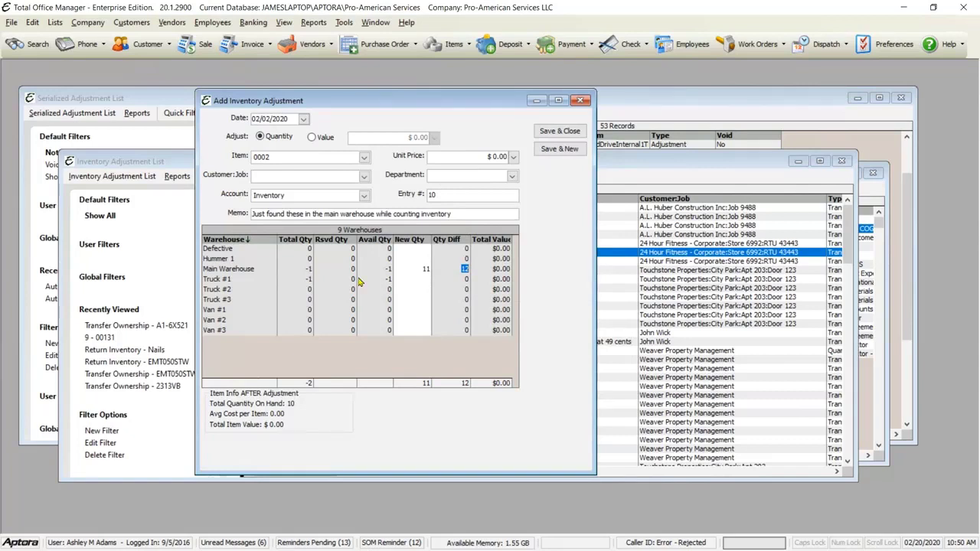
{"action": "left_click", "coordinate": [422, 271]}
{"action": "type", "text": "10"}
{"action": "key", "text": "Tab"}
Set the unit price to $10.00 and save the adjustment, continuing with a new blank one.
{"action": "left_click", "coordinate": [477, 157]}
{"action": "type", "text": "10"}
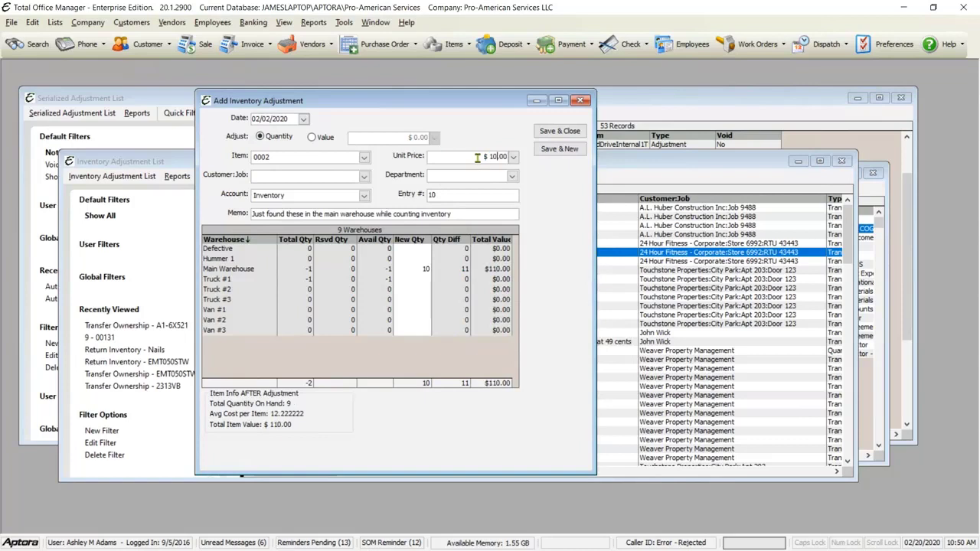
{"action": "key", "text": "Tab"}
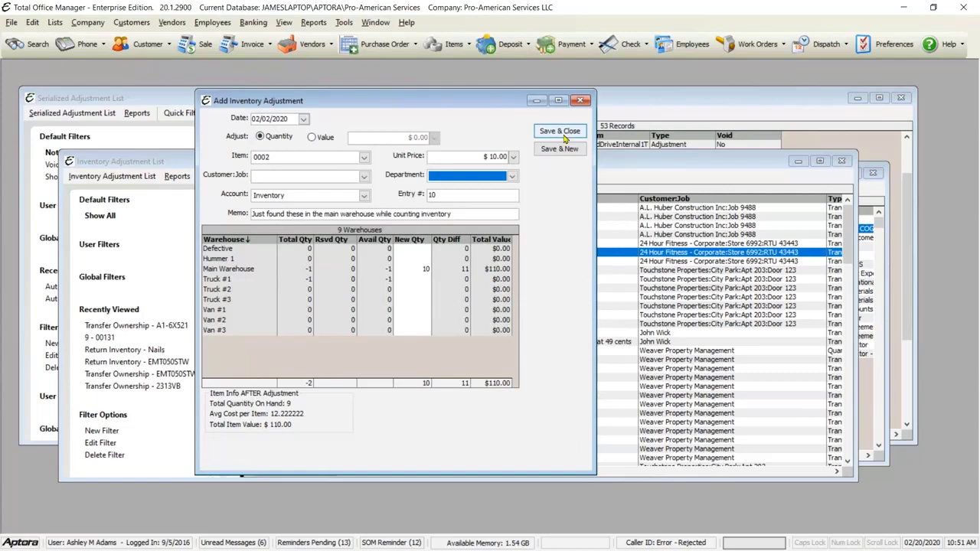
{"action": "left_click", "coordinate": [560, 149]}
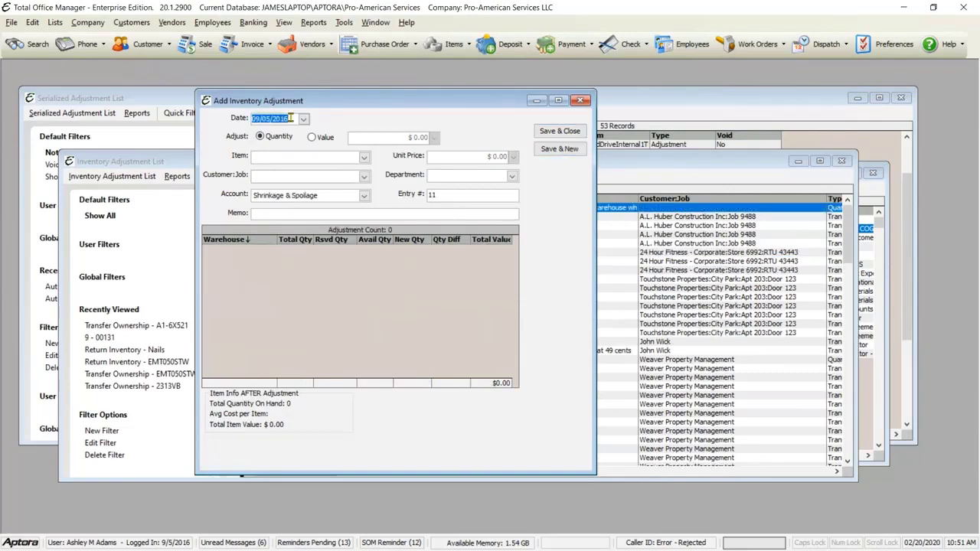
Date the new adjustment 02/01/2020 and switch it to adjusting by Value.
{"action": "type", "text": "02/01/"}
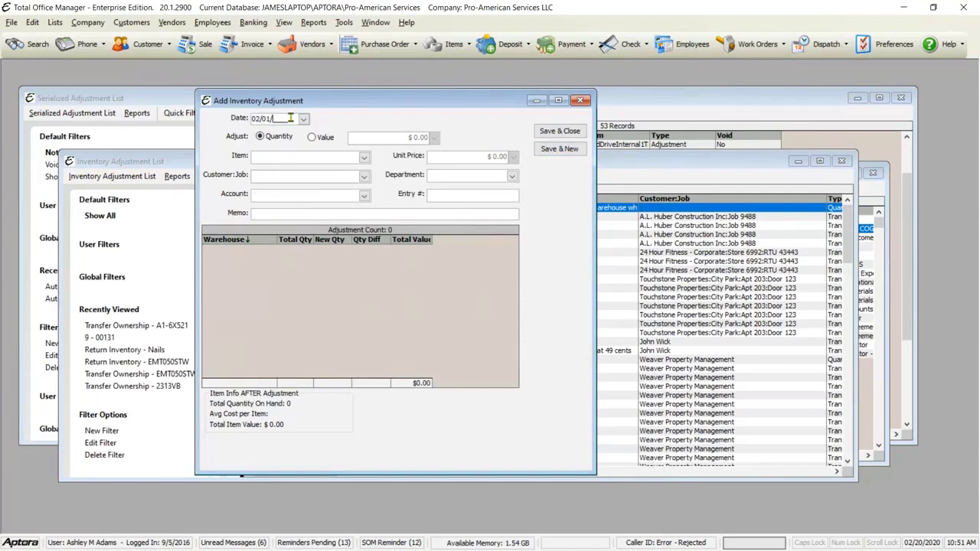
{"action": "type", "text": "2020"}
{"action": "left_click", "coordinate": [312, 138]}
Try item 0017 for the value adjustment and replace it with refrigerant item R410A25.
{"action": "left_click", "coordinate": [364, 159]}
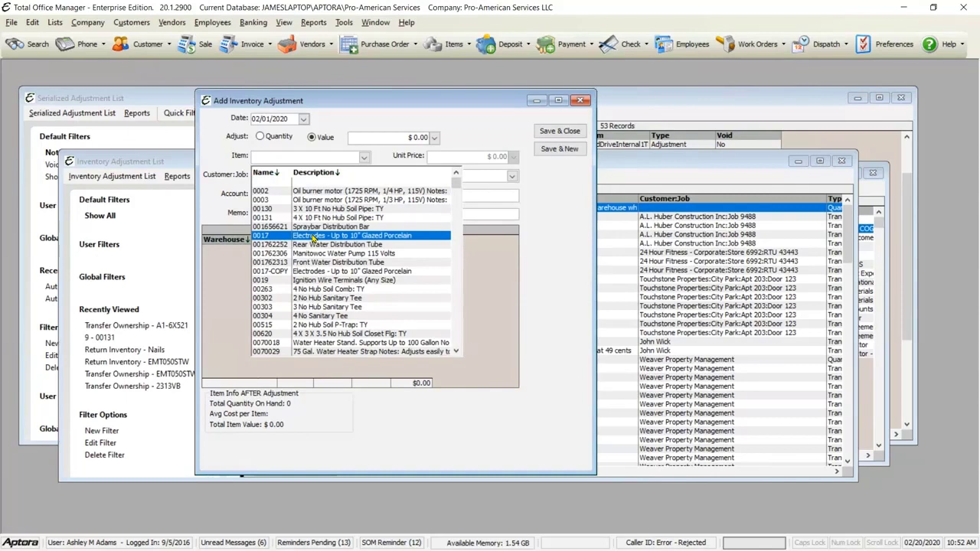
{"action": "left_click", "coordinate": [312, 235]}
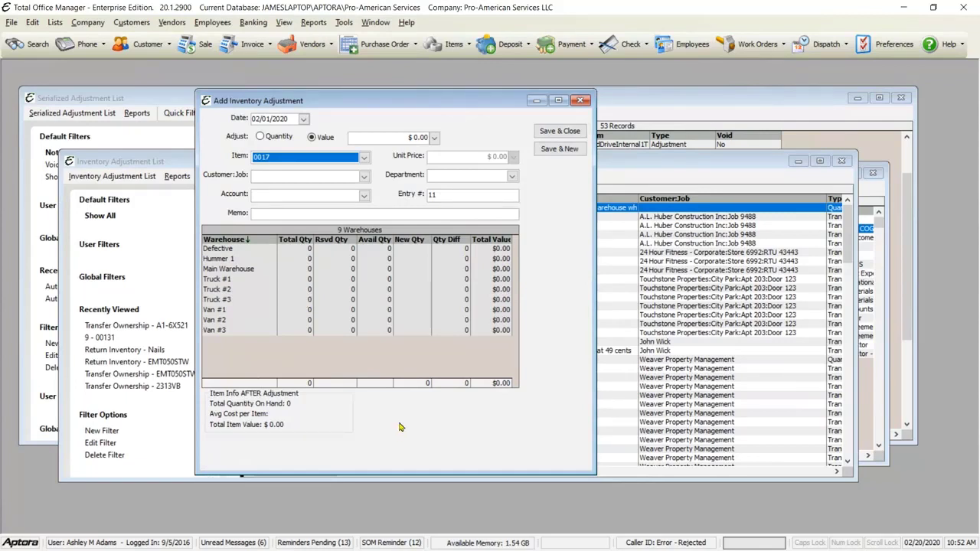
{"action": "left_click", "coordinate": [364, 157]}
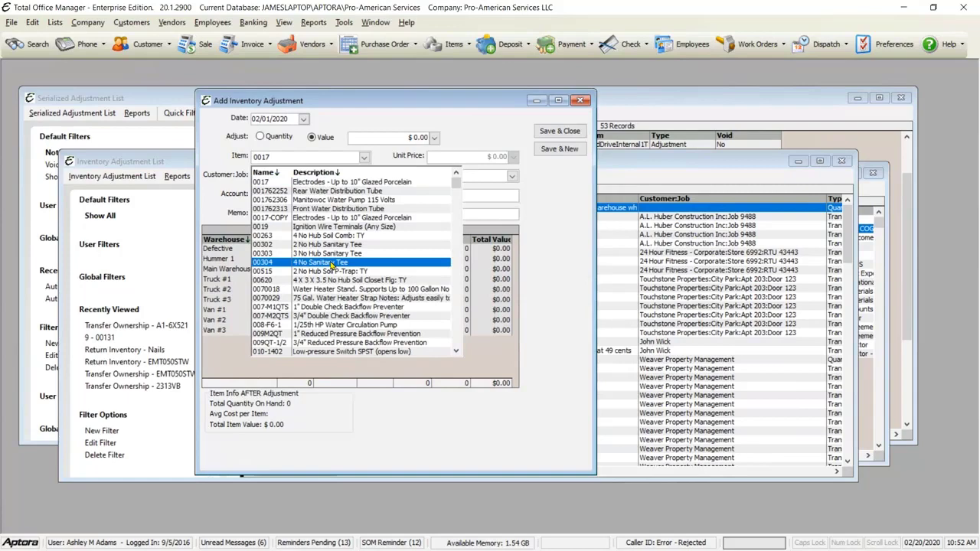
{"action": "type", "text": "R410A25"}
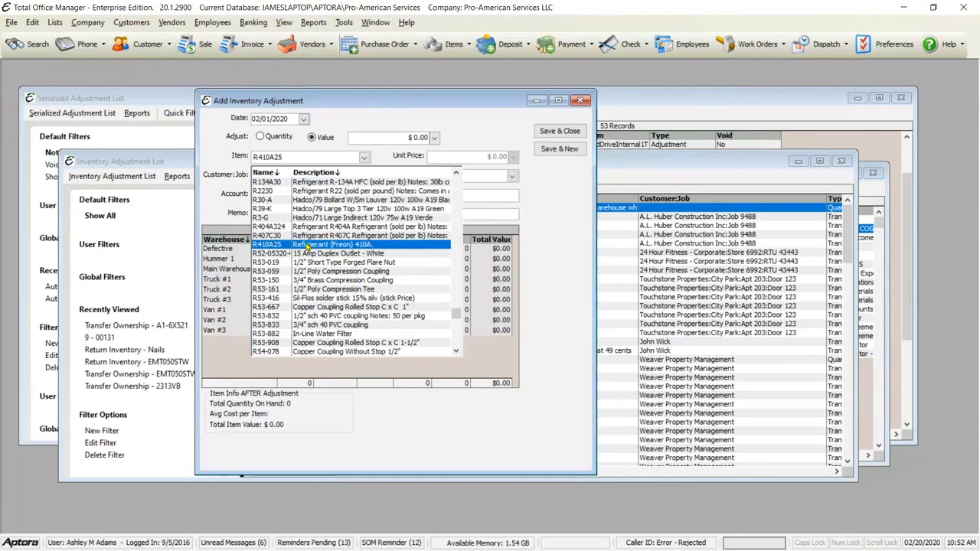
{"action": "key", "text": "Return"}
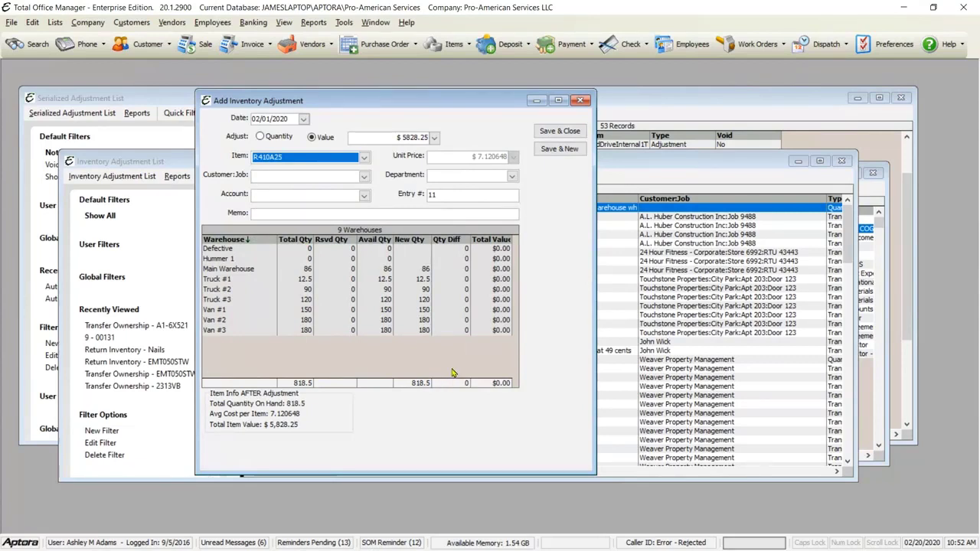
Try refrigerant item R2230 for the value adjustment and return to item R410A25.
{"action": "left_click", "coordinate": [364, 158]}
{"action": "scroll", "coordinate": [355, 222], "scroll_direction": "up", "scroll_amount": 2}
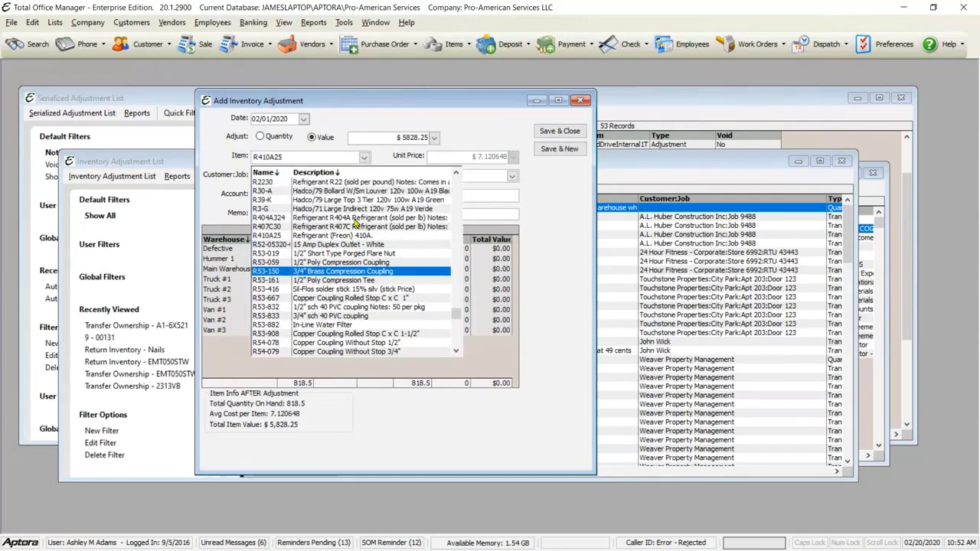
{"action": "scroll", "coordinate": [355, 222], "scroll_direction": "up", "scroll_amount": 2}
{"action": "left_click", "coordinate": [273, 199]}
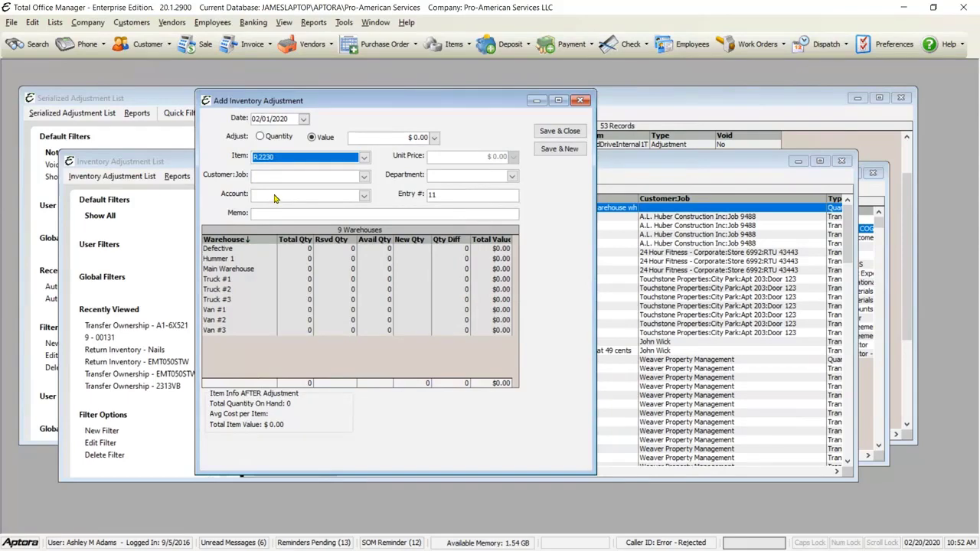
{"action": "left_click", "coordinate": [363, 158]}
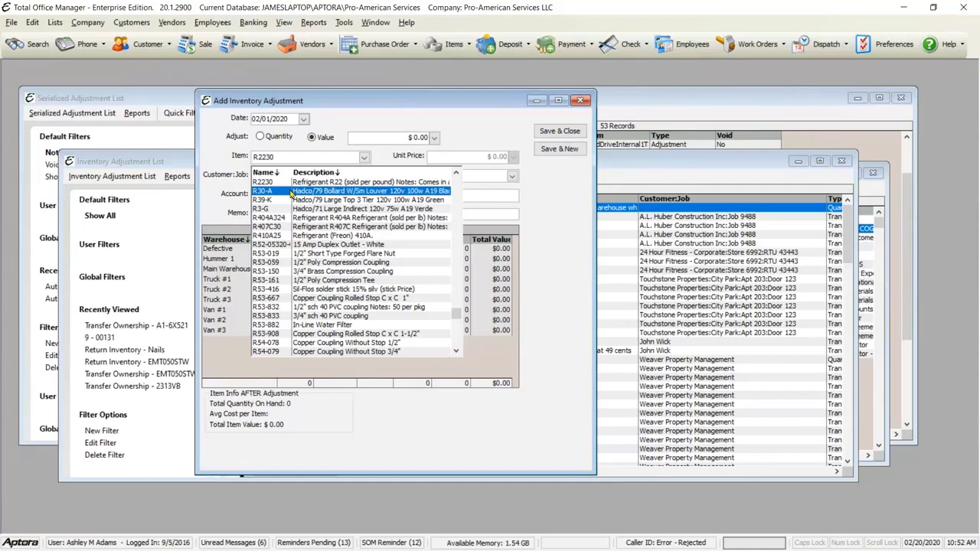
{"action": "left_click", "coordinate": [283, 235]}
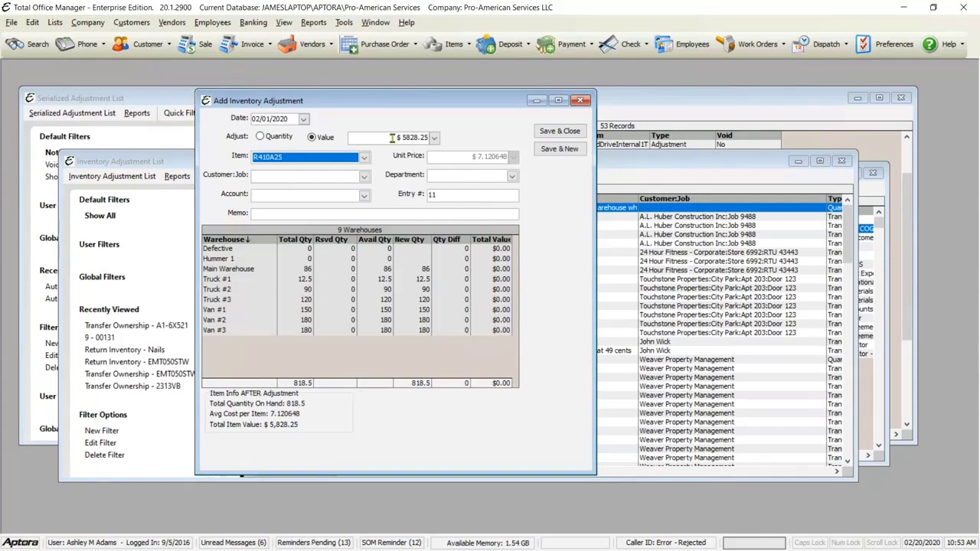
Check the account choices for the value adjustment, review the Chart of Accounts List, and close it.
{"action": "left_click", "coordinate": [374, 138]}
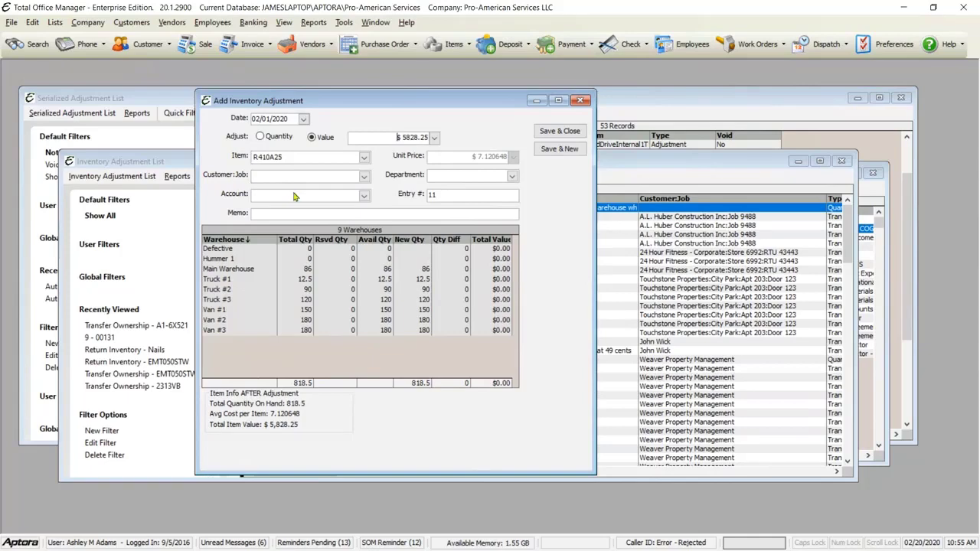
{"action": "left_click", "coordinate": [364, 196]}
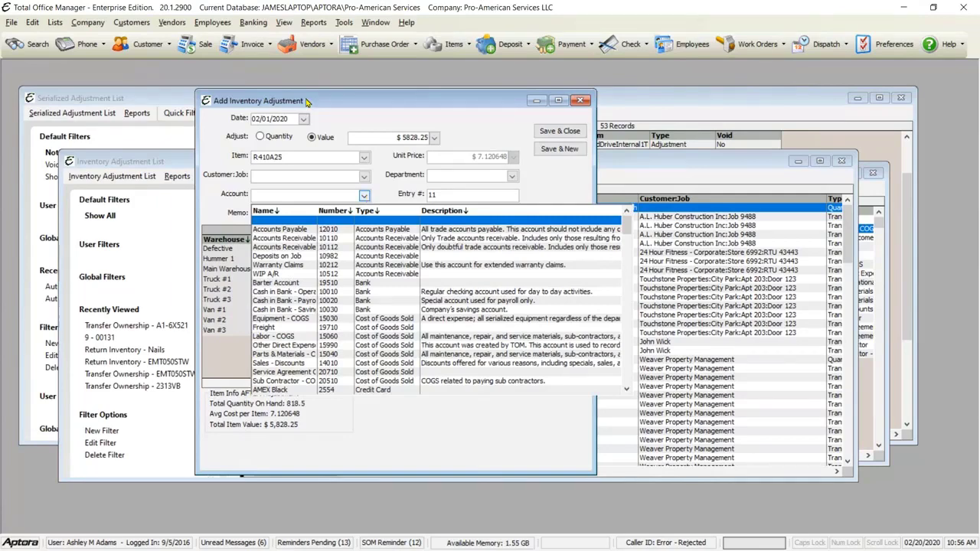
{"action": "left_click", "coordinate": [253, 23]}
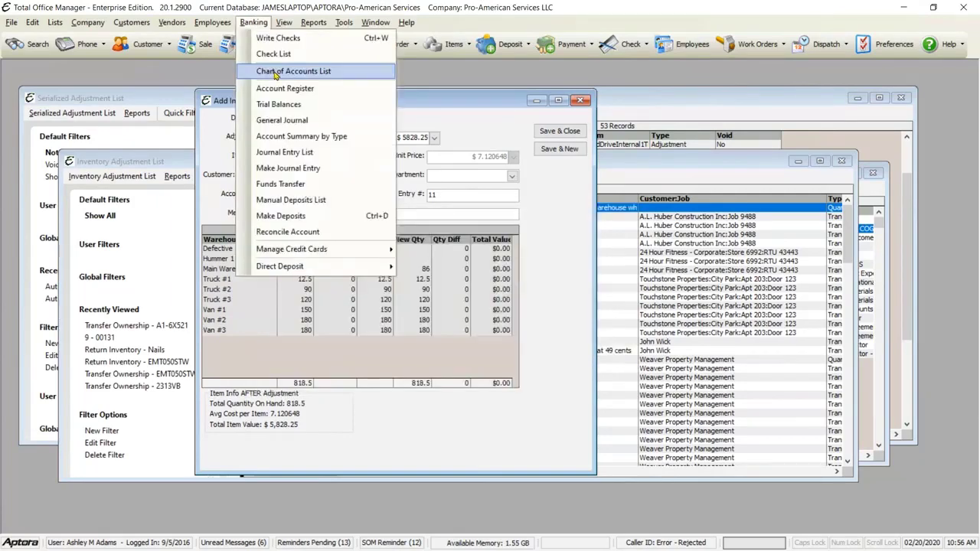
{"action": "left_click", "coordinate": [274, 72]}
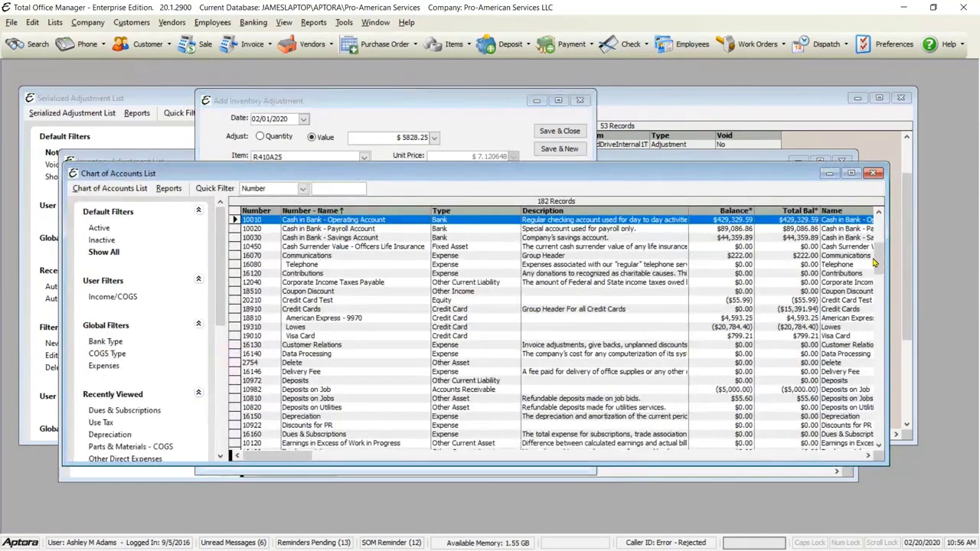
{"action": "left_click_drag", "start_coordinate": [874, 263], "coordinate": [878, 230]}
{"action": "left_click", "coordinate": [875, 174]}
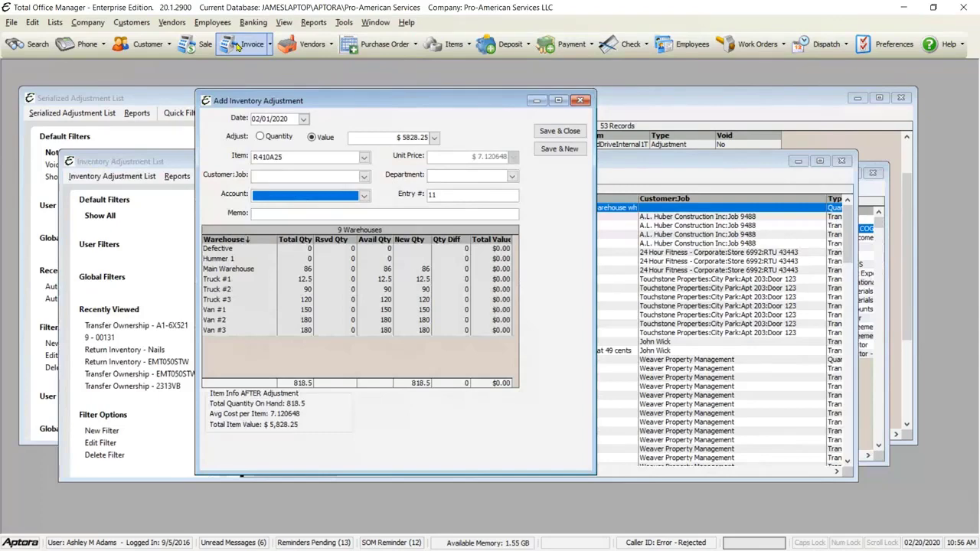
Open a blank new item form beside the adjustment and examine its income, COGS and asset account settings.
{"action": "left_click", "coordinate": [445, 45]}
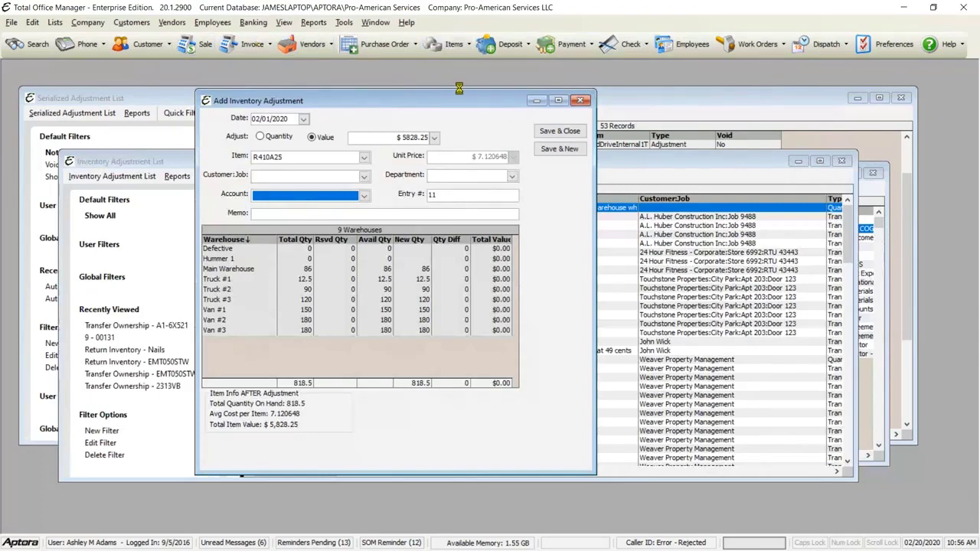
{"action": "left_click_drag", "start_coordinate": [489, 105], "coordinate": [728, 138]}
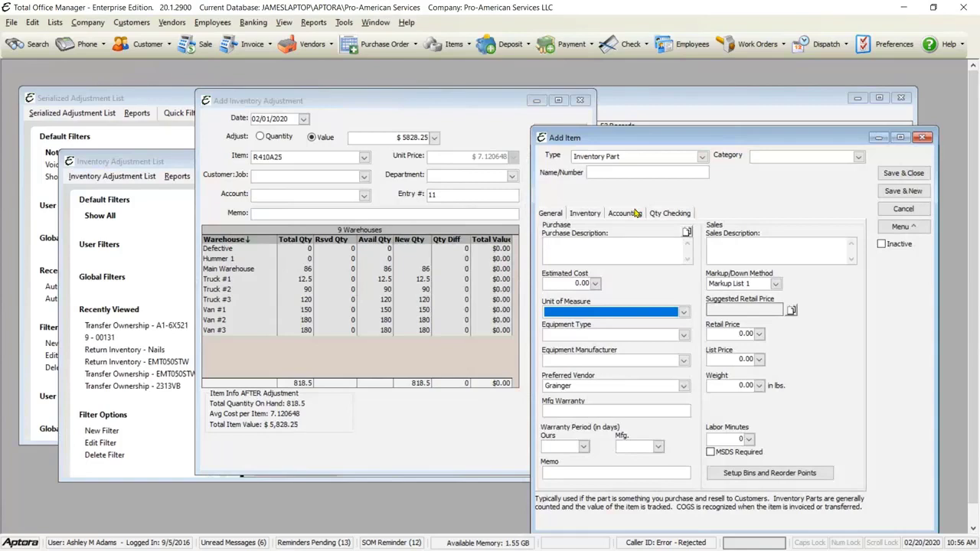
{"action": "left_click", "coordinate": [630, 214]}
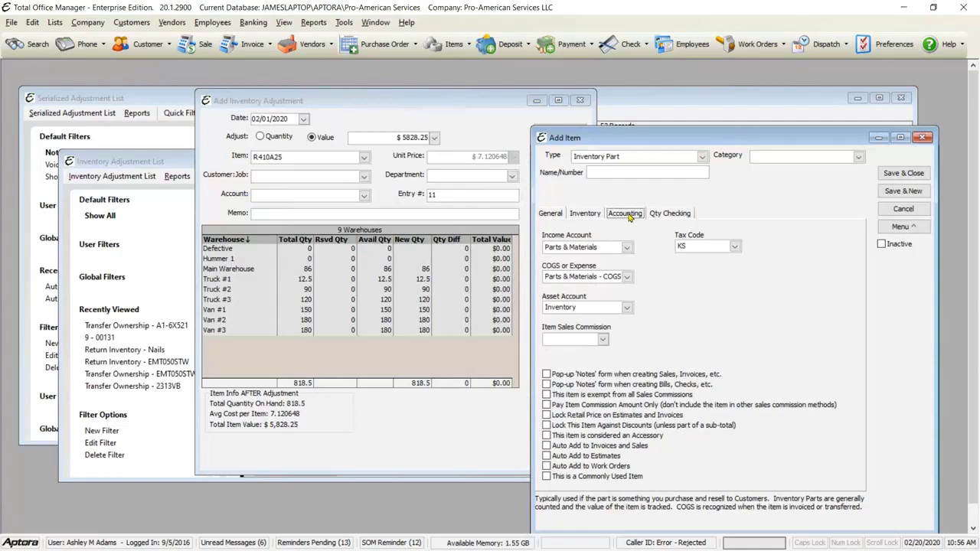
{"action": "left_click_drag", "start_coordinate": [616, 139], "coordinate": [642, 101]}
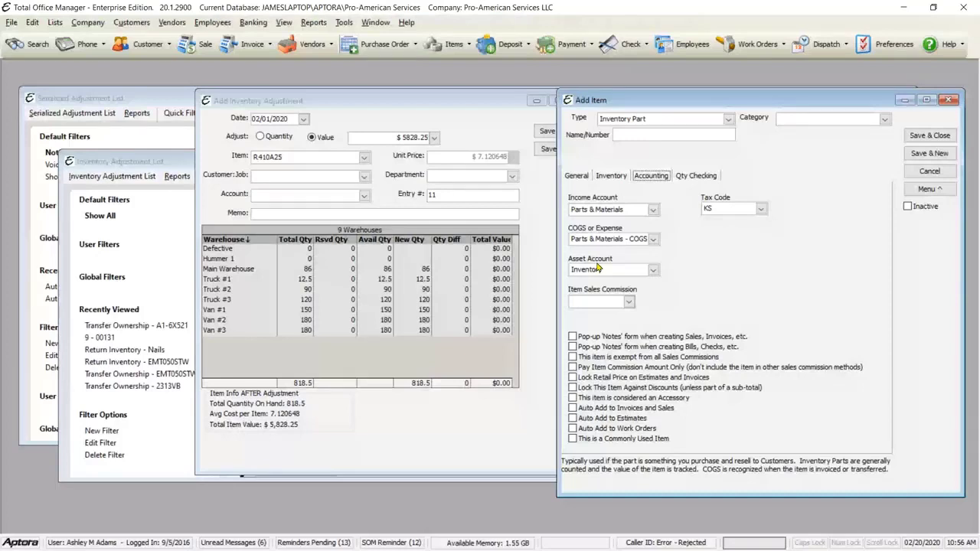
{"action": "mouse_move", "coordinate": [601, 262]}
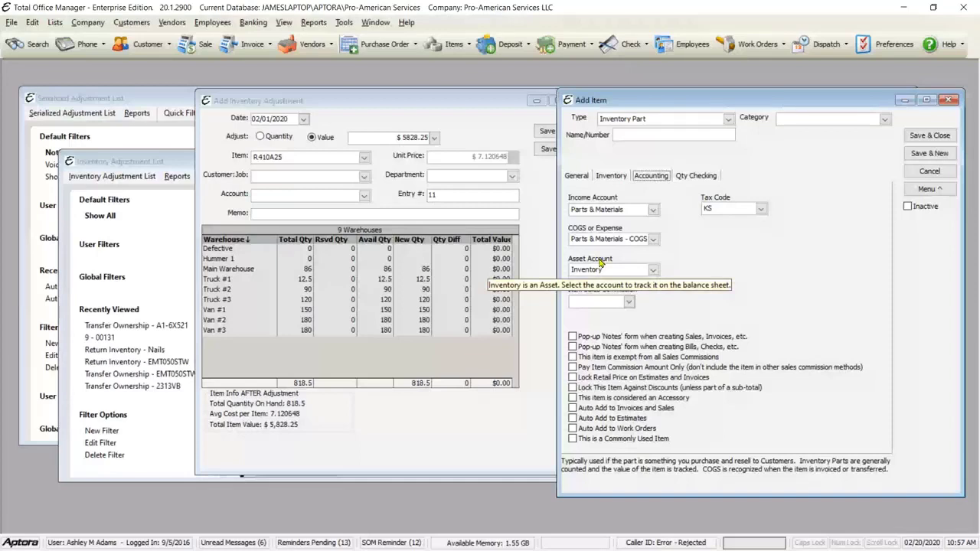
Move the adjustment window clear of the new item form and look up the Shrinkage & Spoilage account for it.
{"action": "left_click_drag", "start_coordinate": [476, 105], "coordinate": [422, 106]}
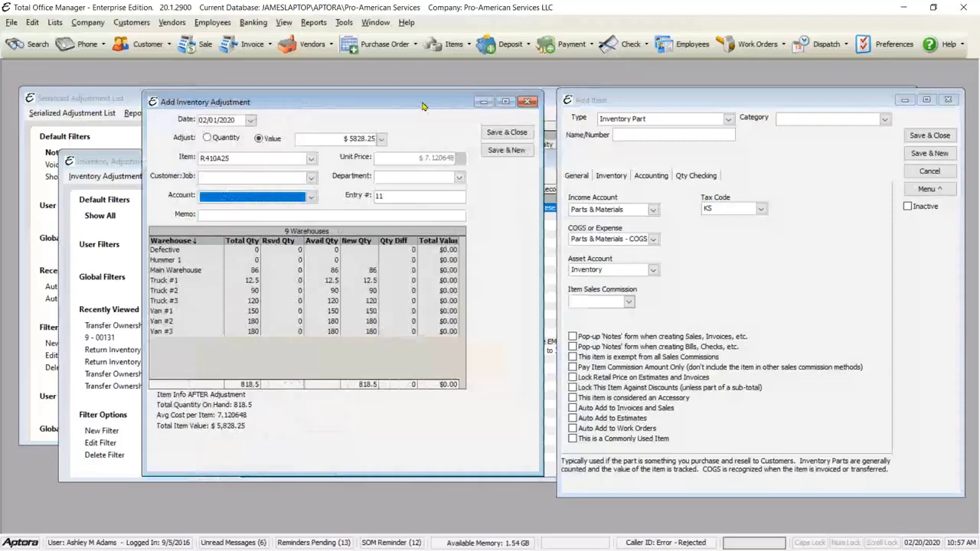
{"action": "type", "text": "sh"}
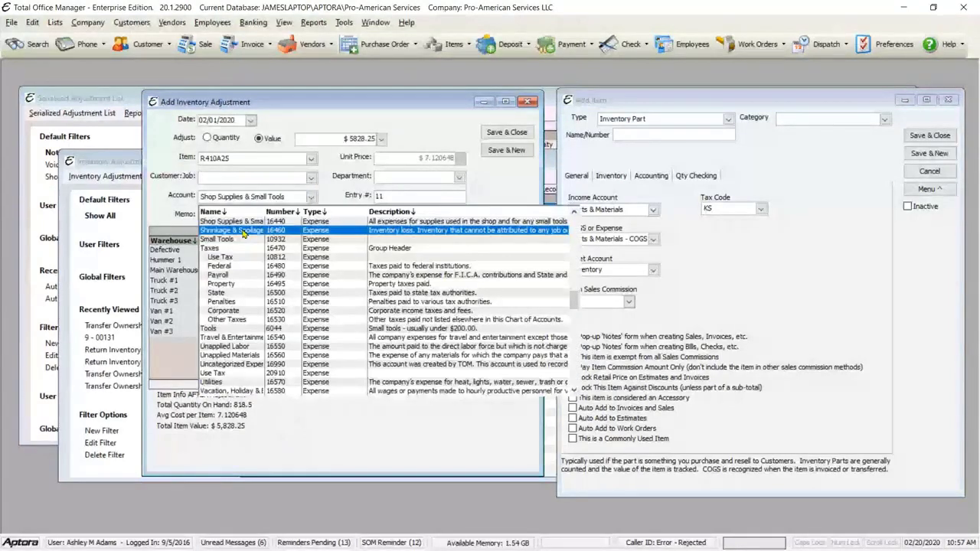